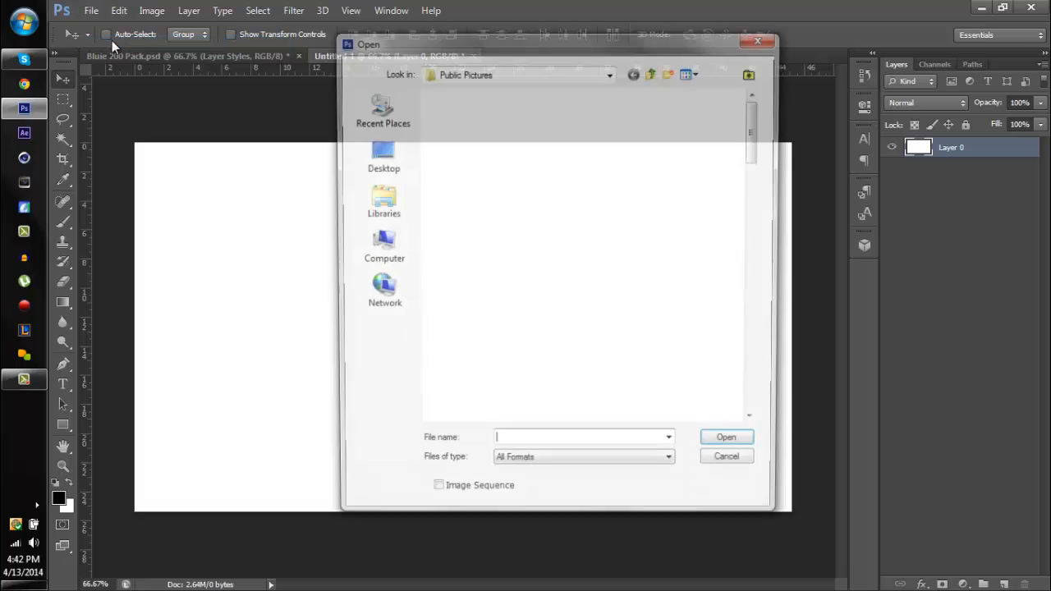
# - Open Screenshot_2 from the Desktop and copy its image into the Untitled-1 document as a new layer
pyautogui.click(378, 156)
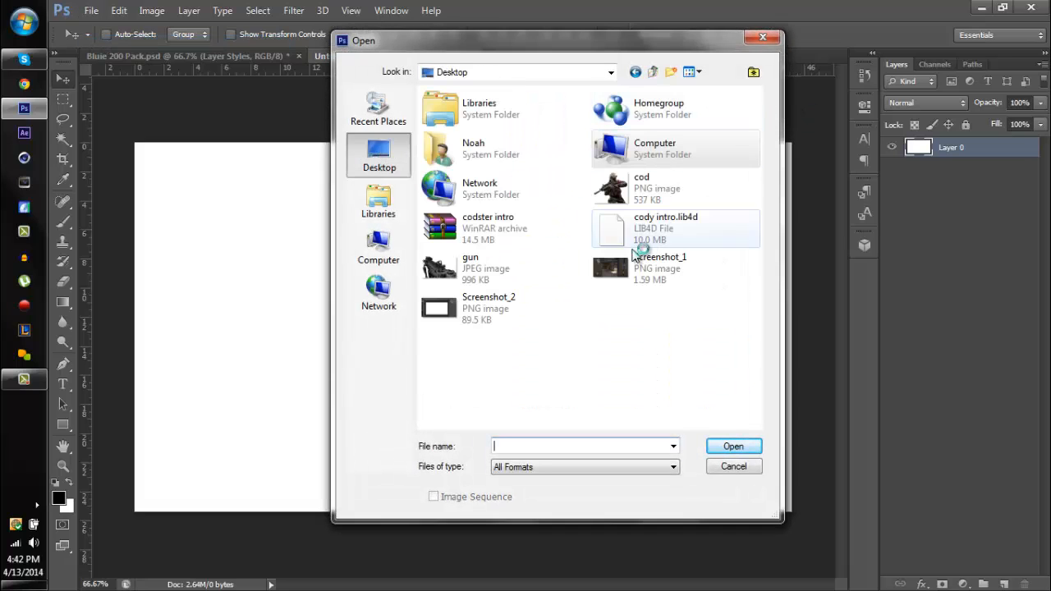
pyautogui.doubleClick(520, 294)
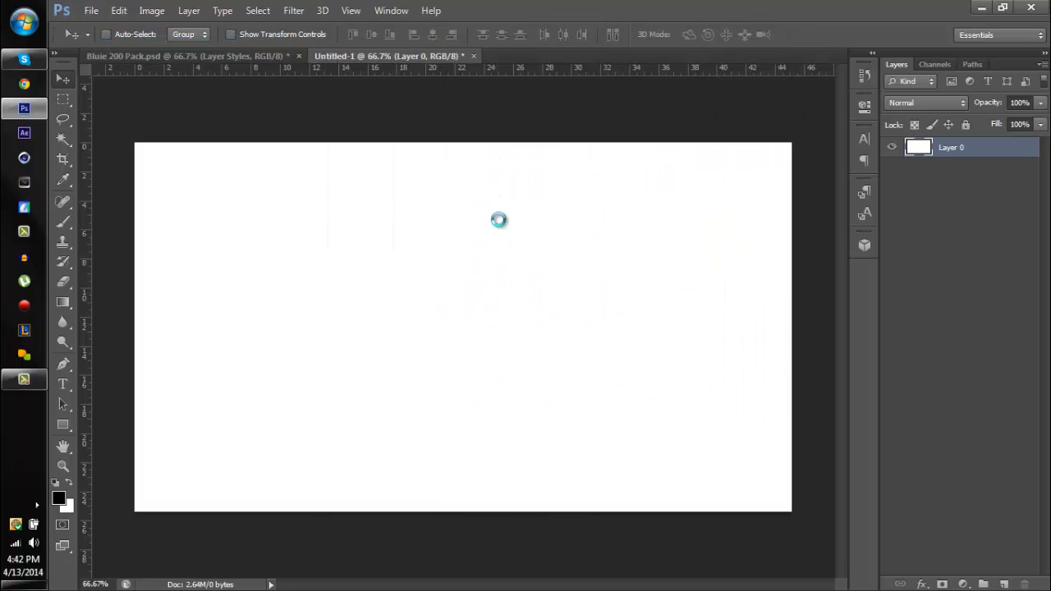
pyautogui.moveTo(403, 110); pyautogui.dragTo(429, 256)
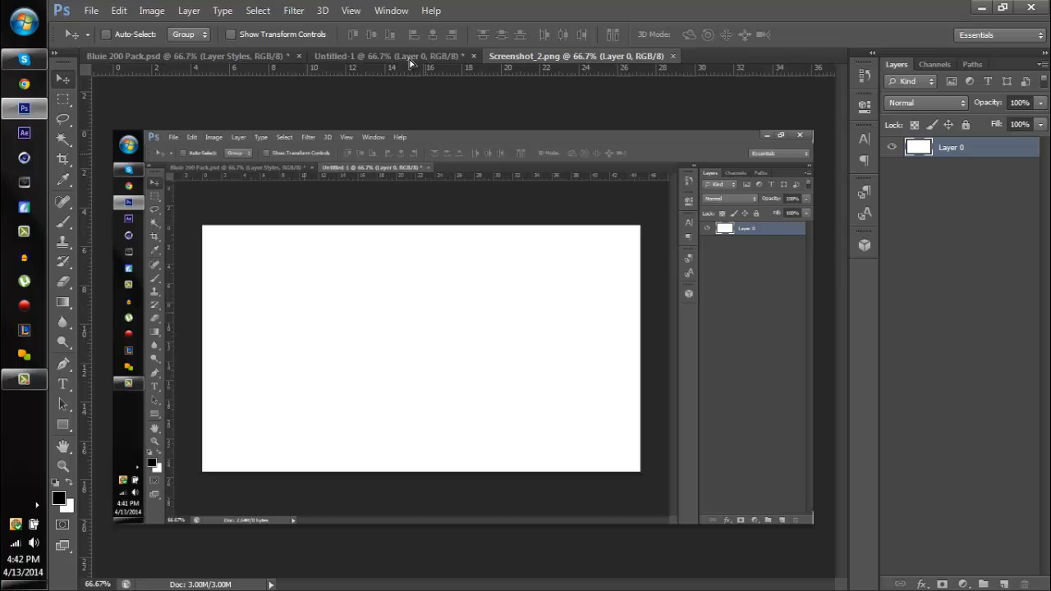
pyautogui.moveTo(408, 61); pyautogui.dragTo(403, 275)
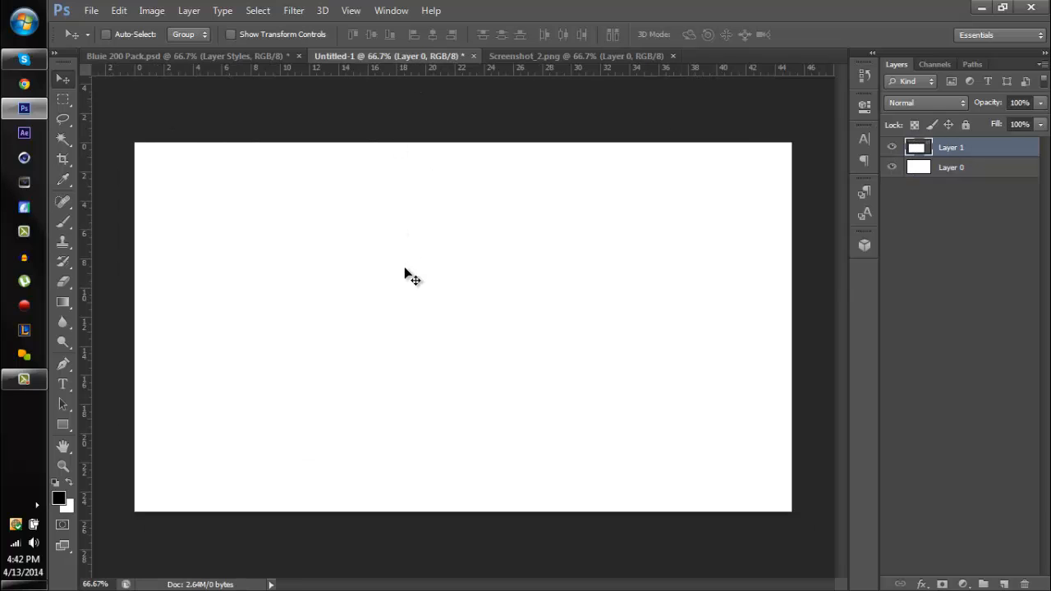
# - Place the screenshot against the canvas's upper-left corner and scale it down to fit the canvas
pyautogui.click(432, 34)
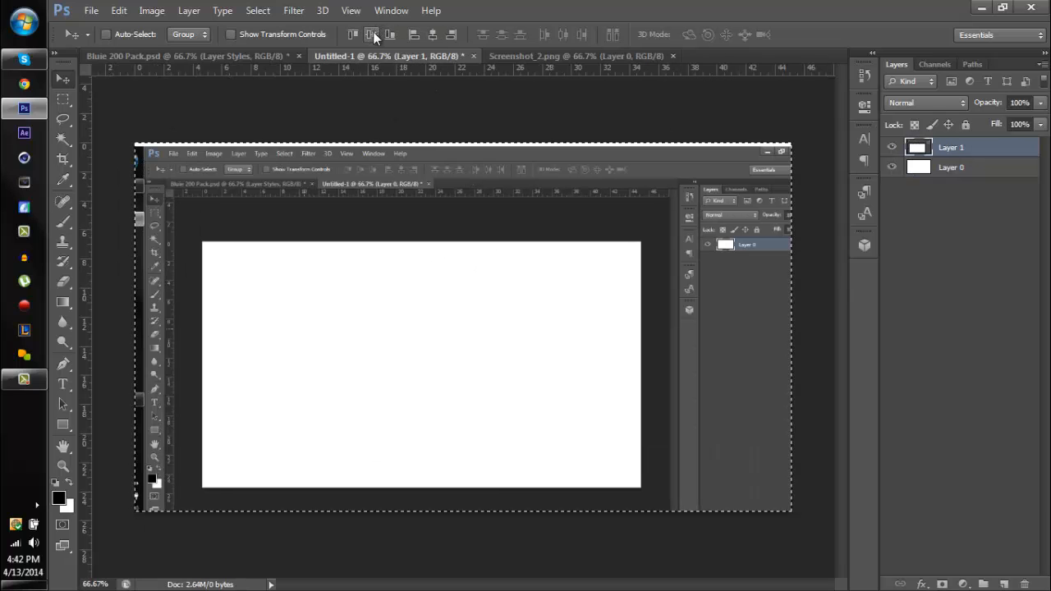
pyautogui.click(371, 34)
pyautogui.hotkey('ctrl', 'd')
pyautogui.moveTo(377, 150); pyautogui.dragTo(367, 202)
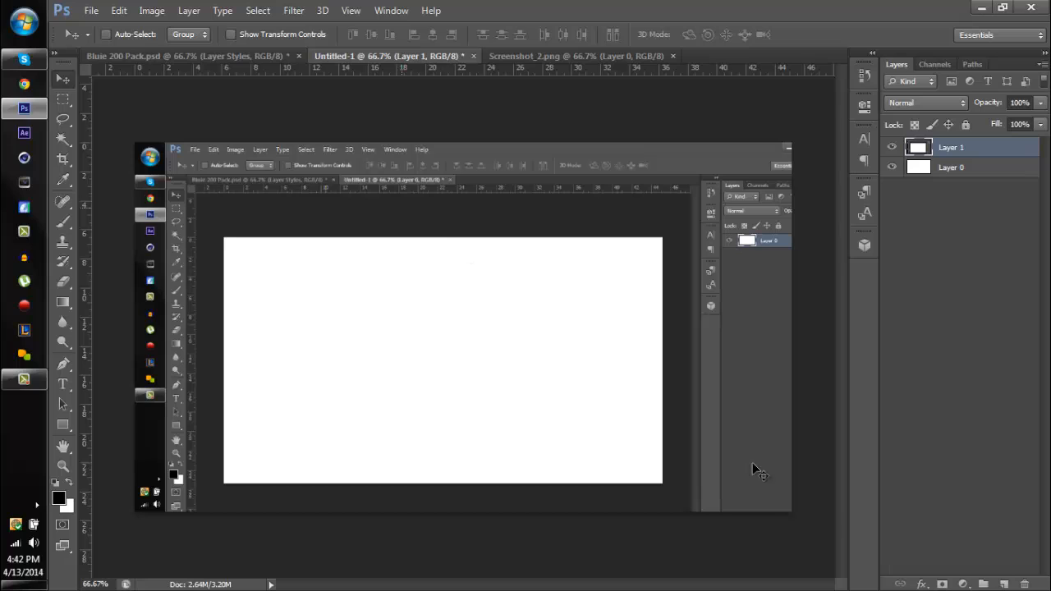
pyautogui.hotkey('ctrl', 't')
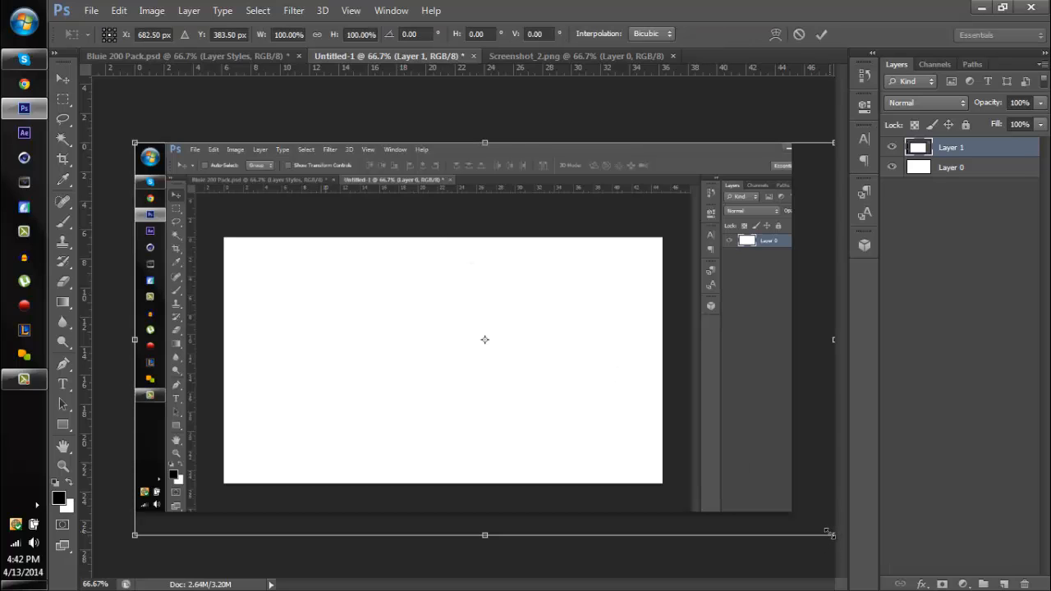
pyautogui.moveTo(812, 523); pyautogui.dragTo(790, 513)
pyautogui.press('Return')
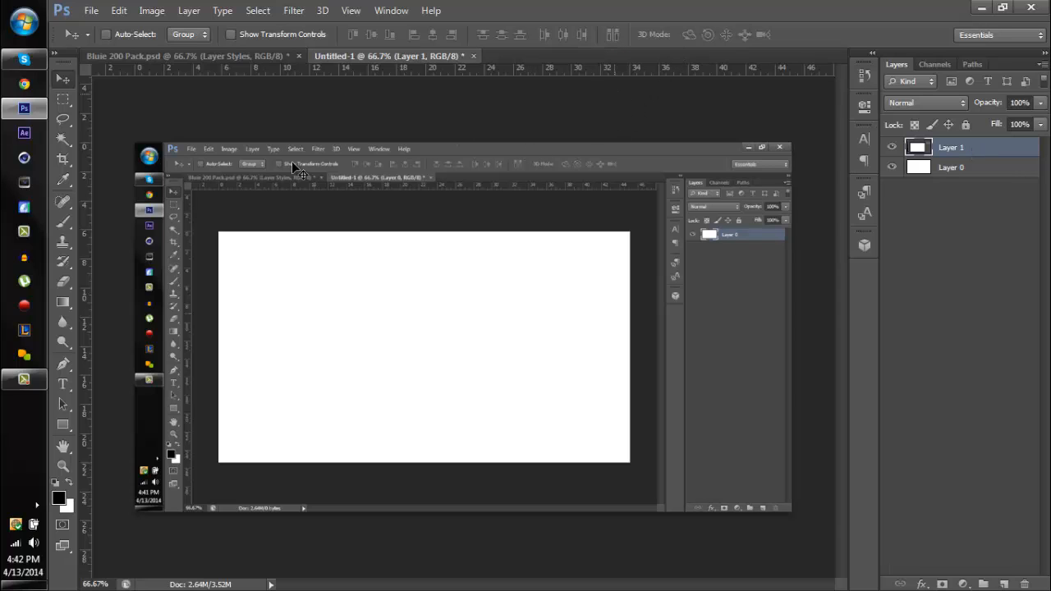
# - Try a black-filled band over the screenshot's upper toolbars on a new layer, and delete that layer
pyautogui.click(64, 99)
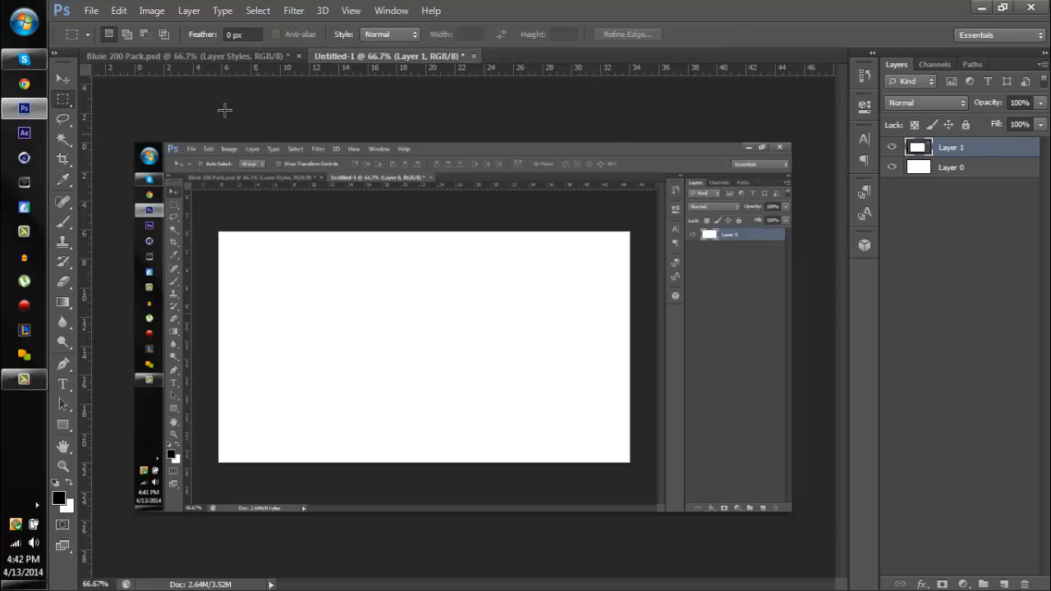
pyautogui.moveTo(136, 143); pyautogui.dragTo(842, 184)
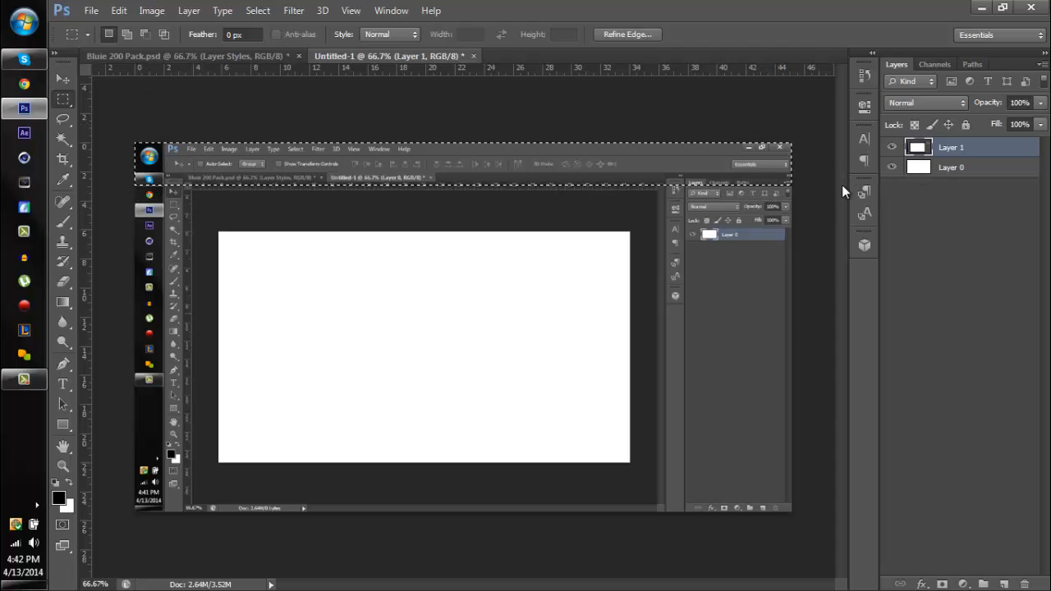
pyautogui.press('Delete')
pyautogui.hotkey('ctrl', 'z')
pyautogui.hotkey('ctrl', 'shift', 'n')
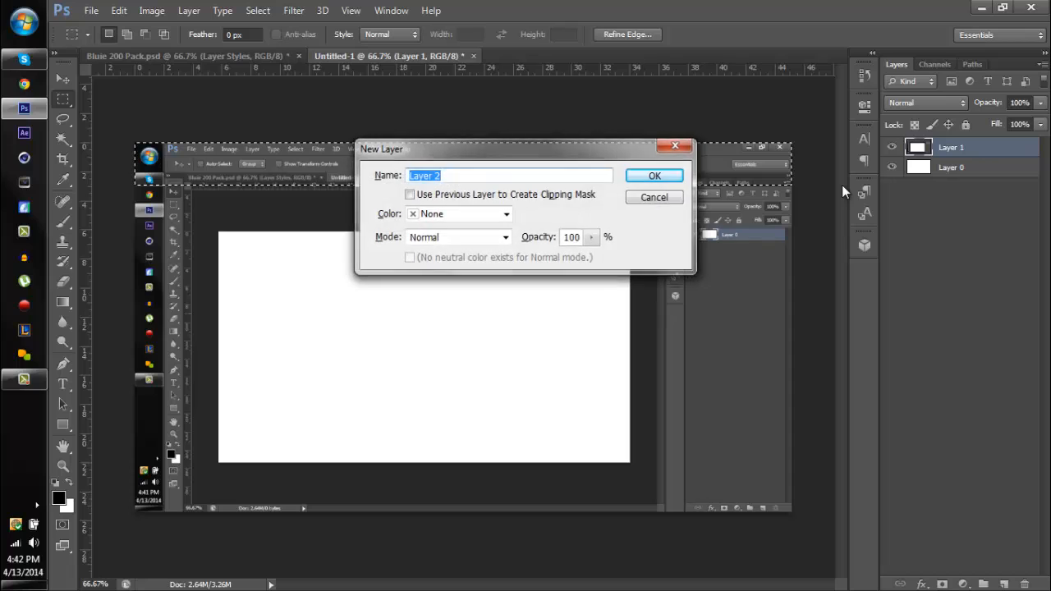
pyautogui.press('Escape')
pyautogui.hotkey('ctrl', 'shift', 'alt', 'n')
pyautogui.hotkey('alt', 'BackSpace')
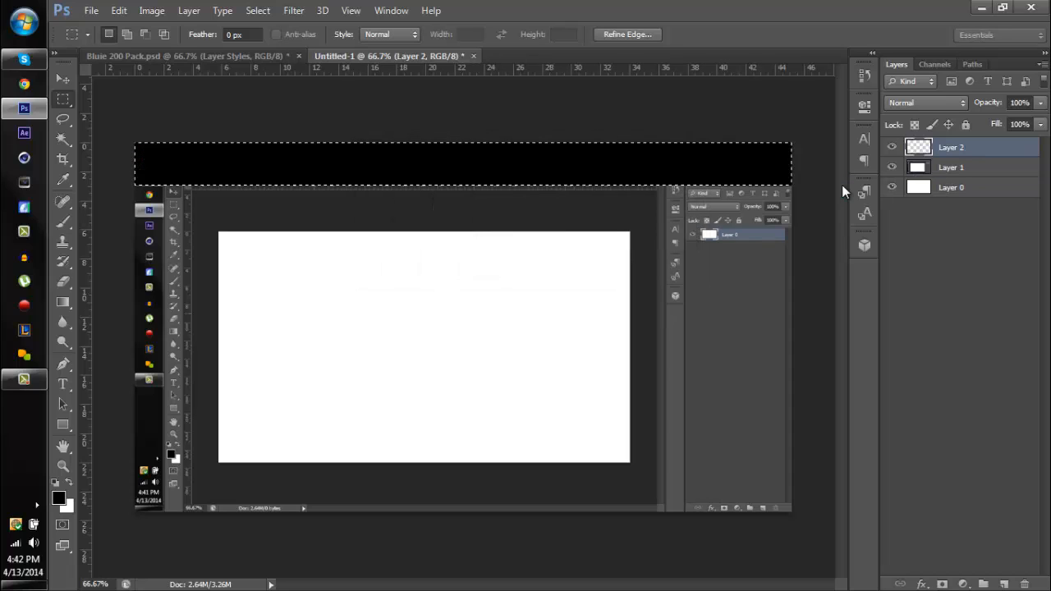
pyautogui.hotkey('ctrl', 'd')
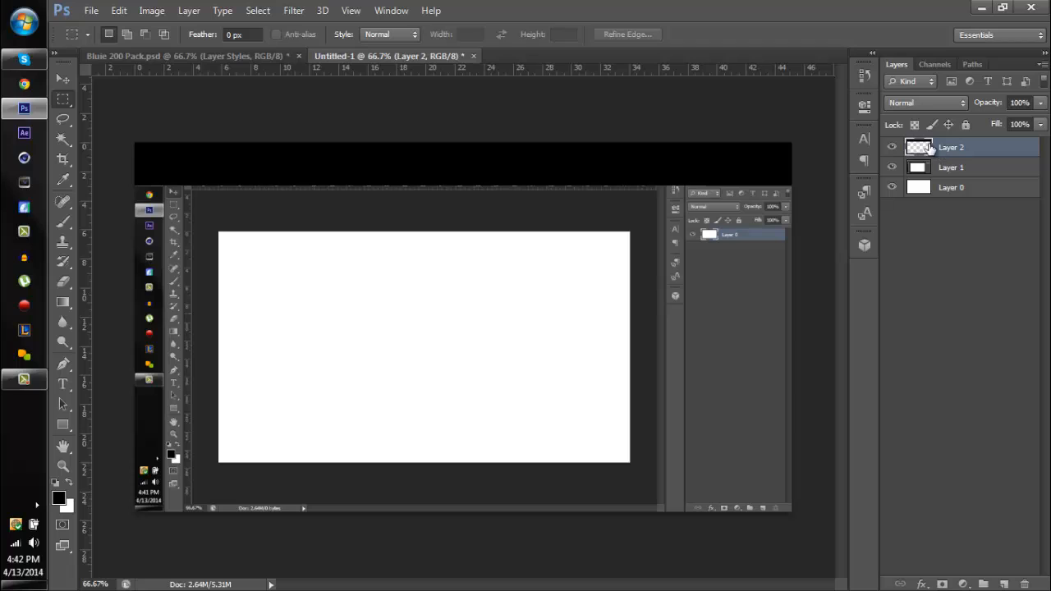
pyautogui.press('Delete')
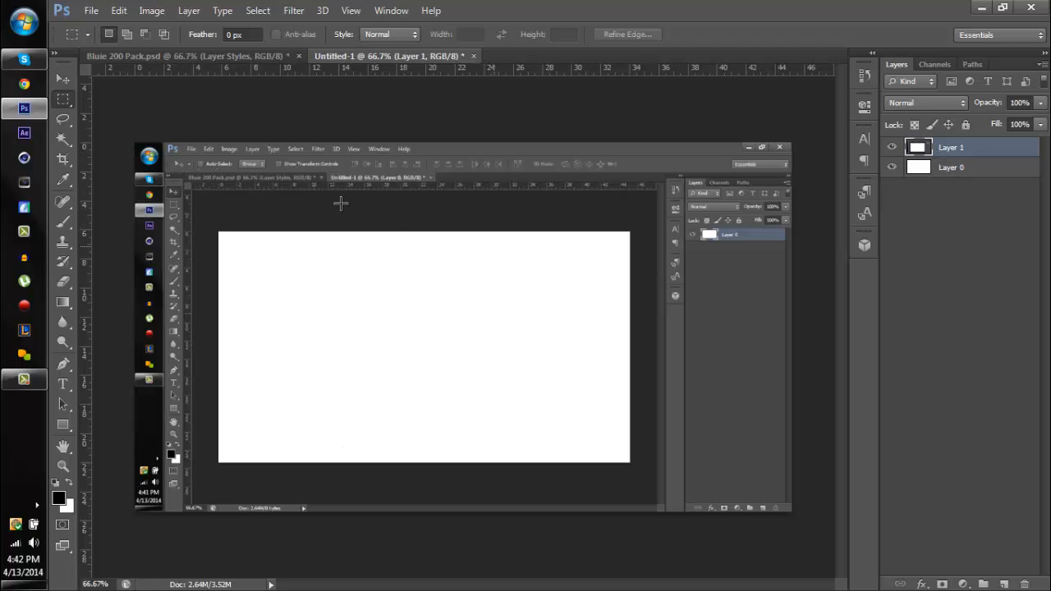
# - Select a thin full-width strip over the screenshot's menu bar, fill it with black on a new layer, and deselect
pyautogui.moveTo(135, 143); pyautogui.dragTo(806, 155)
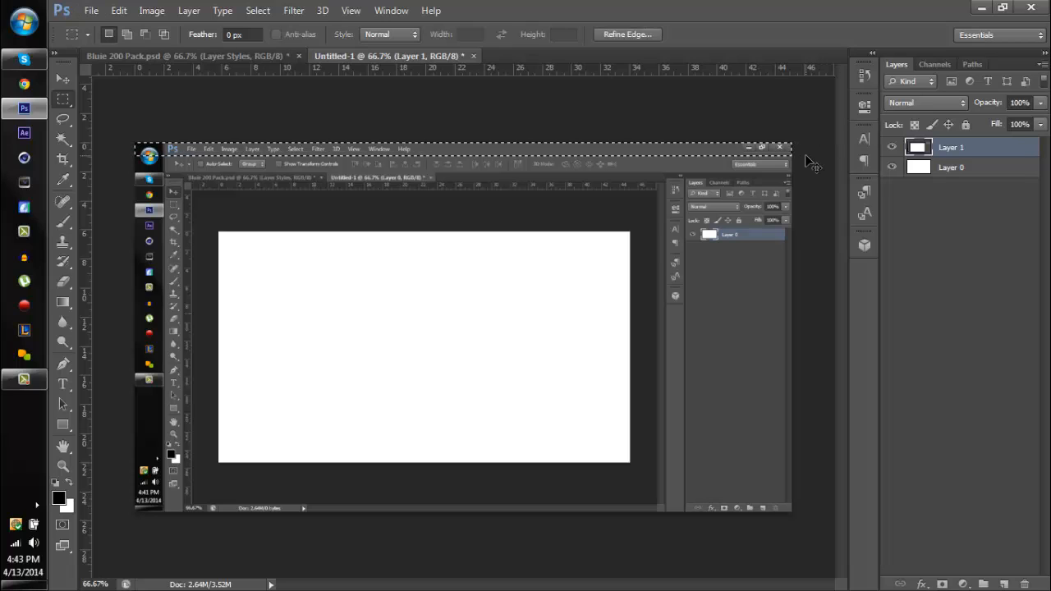
pyautogui.hotkey('ctrl', 'shift', 'n')
pyautogui.press('Return')
pyautogui.hotkey('alt', 'BackSpace')
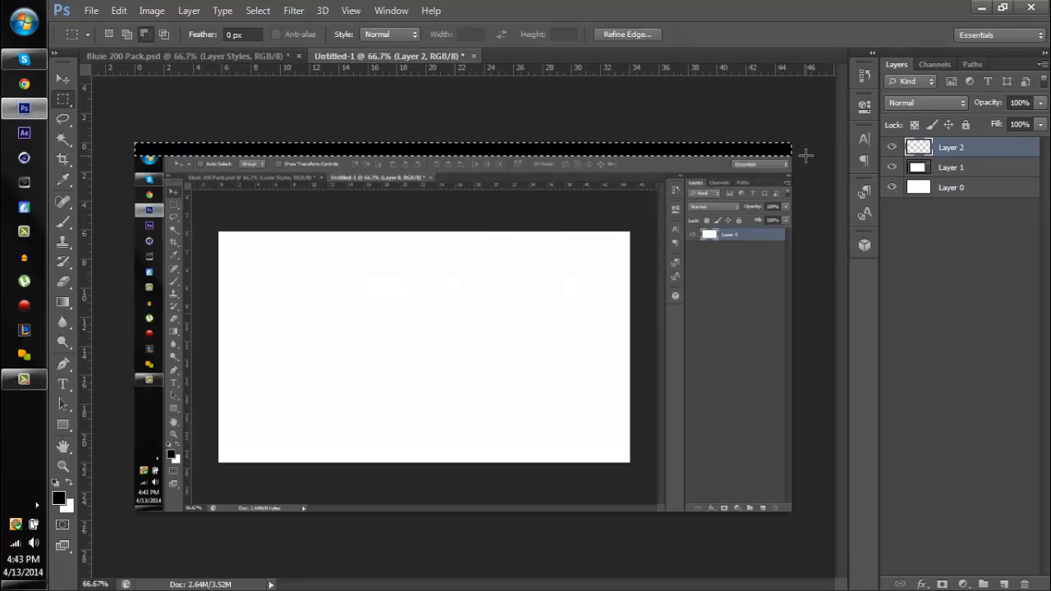
pyautogui.hotkey('ctrl', 'd')
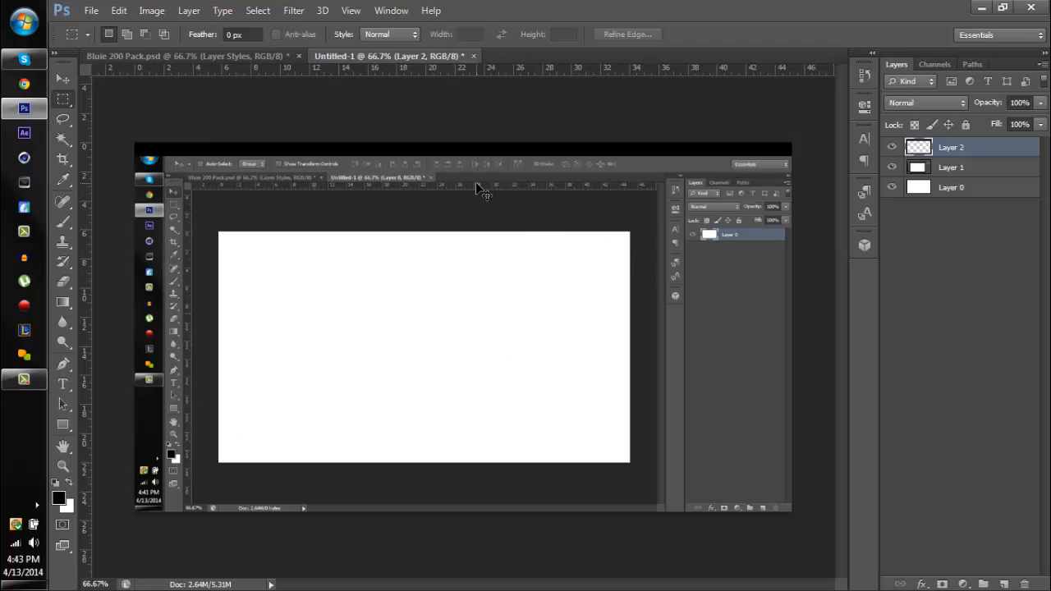
# - Add another empty layer above the black strip layer
pyautogui.hotkey('ctrl', 'shift', 'n')
pyautogui.press('Return')
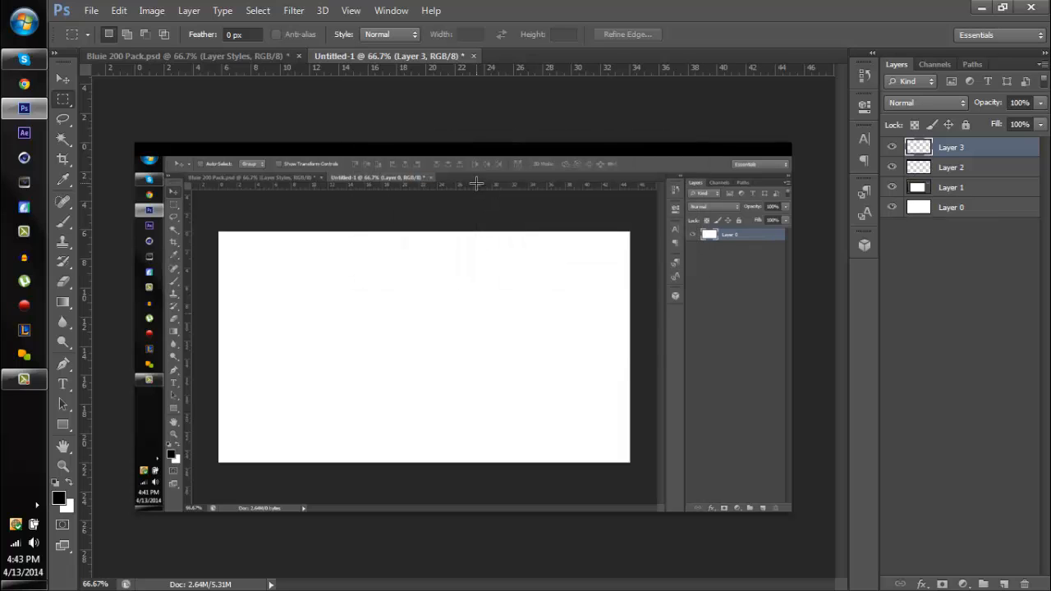
pyautogui.hotkey('ctrl', '+')
pyautogui.hotkey('ctrl', '+')
pyautogui.press('space')
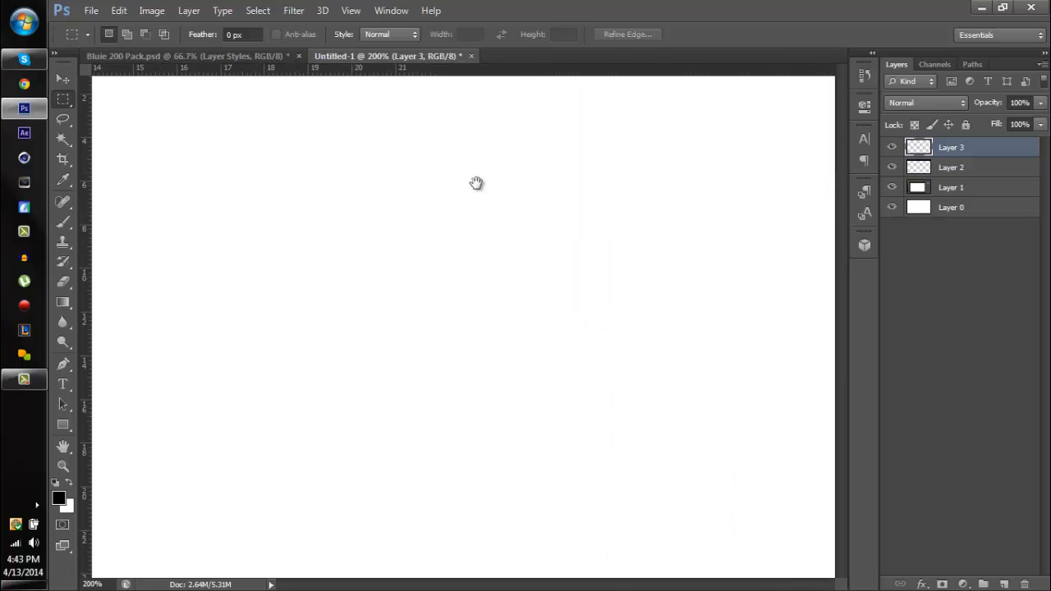
pyautogui.moveTo(456, 169); pyautogui.dragTo(465, 356)
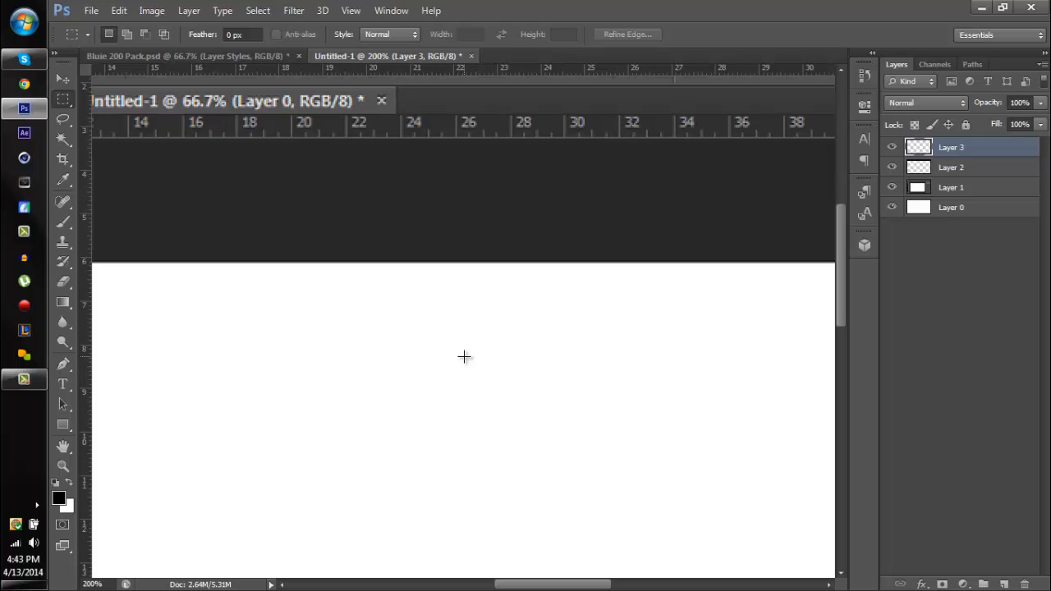
pyautogui.hotkey('ctrl', '-')
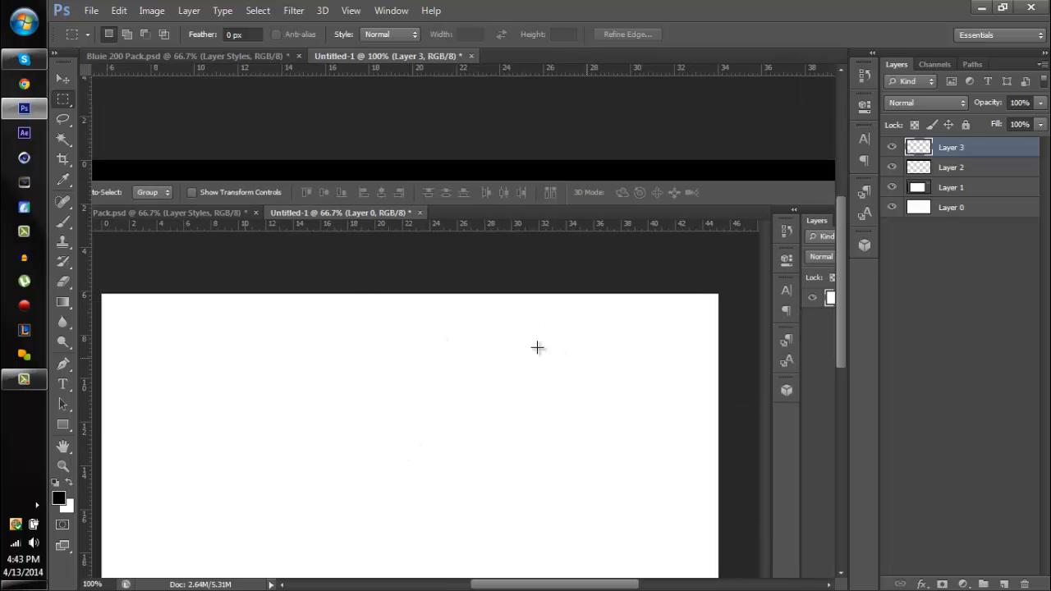
# - Duplicate the black strip layer and move the copy down to extend the bar over the screenshot's options bar
pyautogui.click(64, 364)
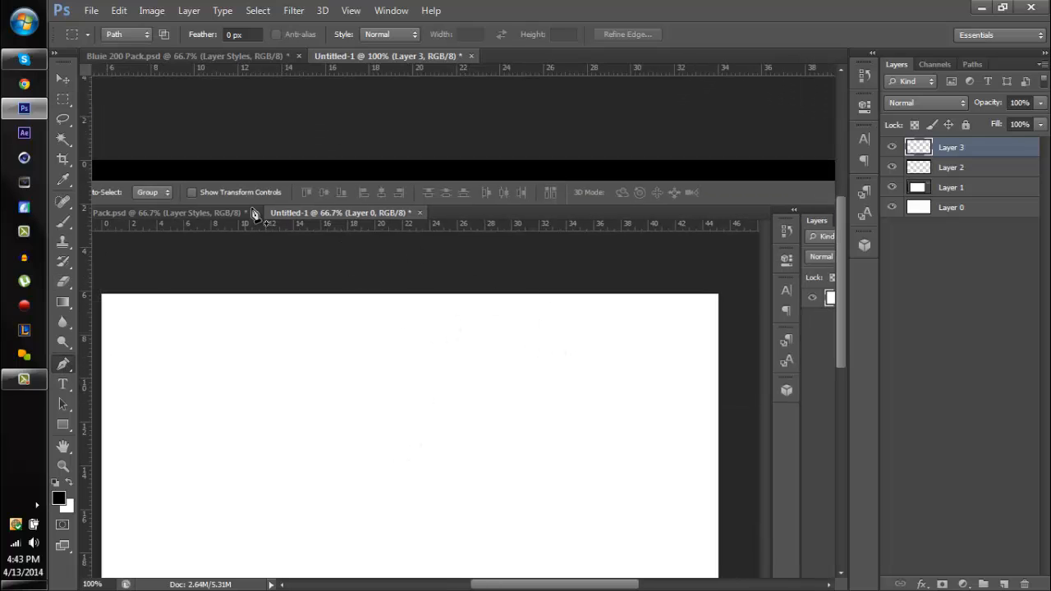
pyautogui.click(980, 166)
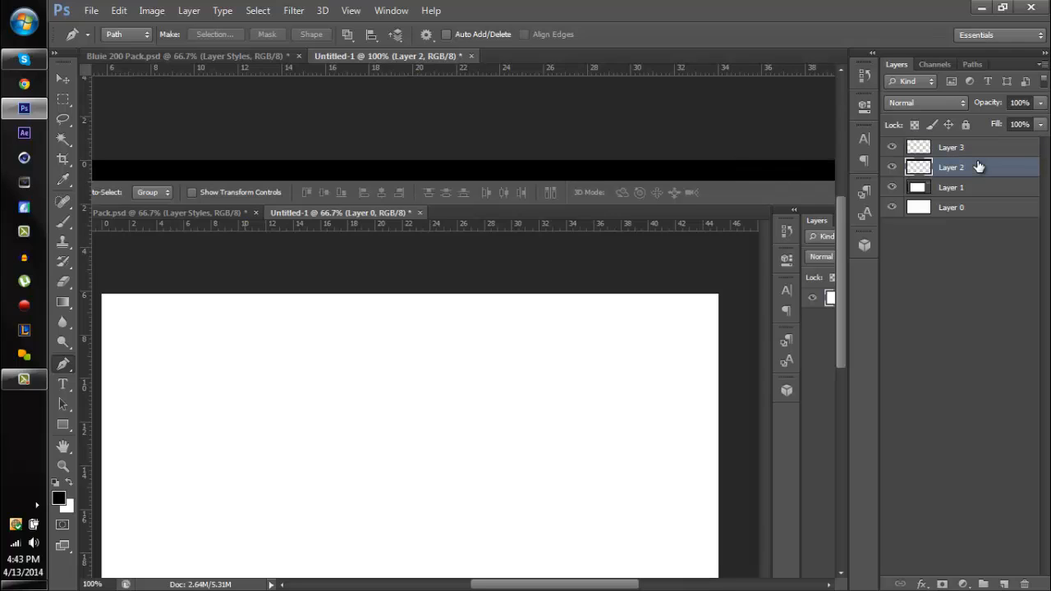
pyautogui.hotkey('ctrl', 'j')
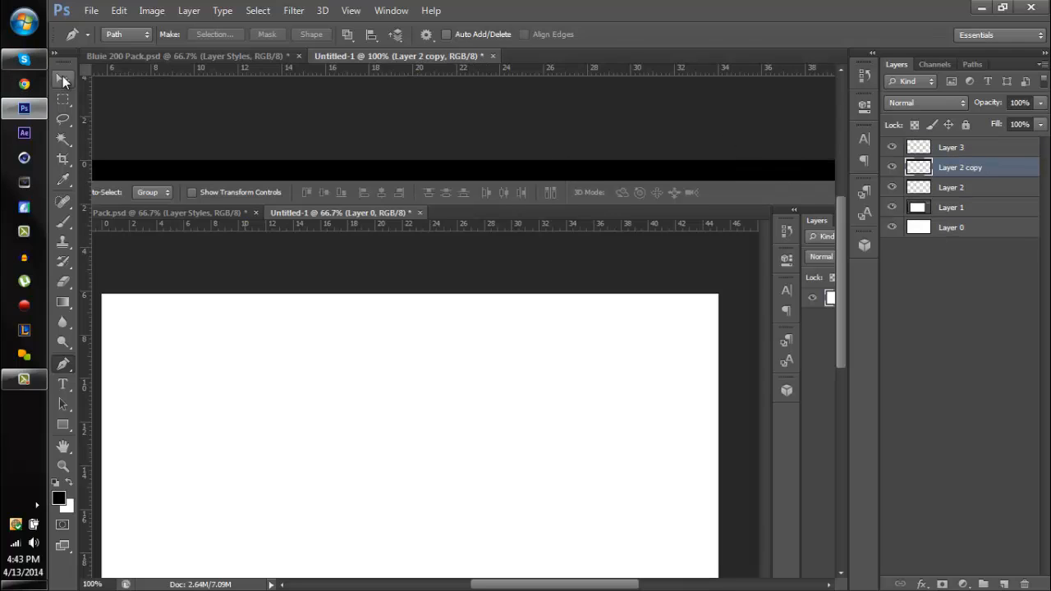
pyautogui.click(63, 78)
pyautogui.moveTo(655, 189); pyautogui.dragTo(654, 213)
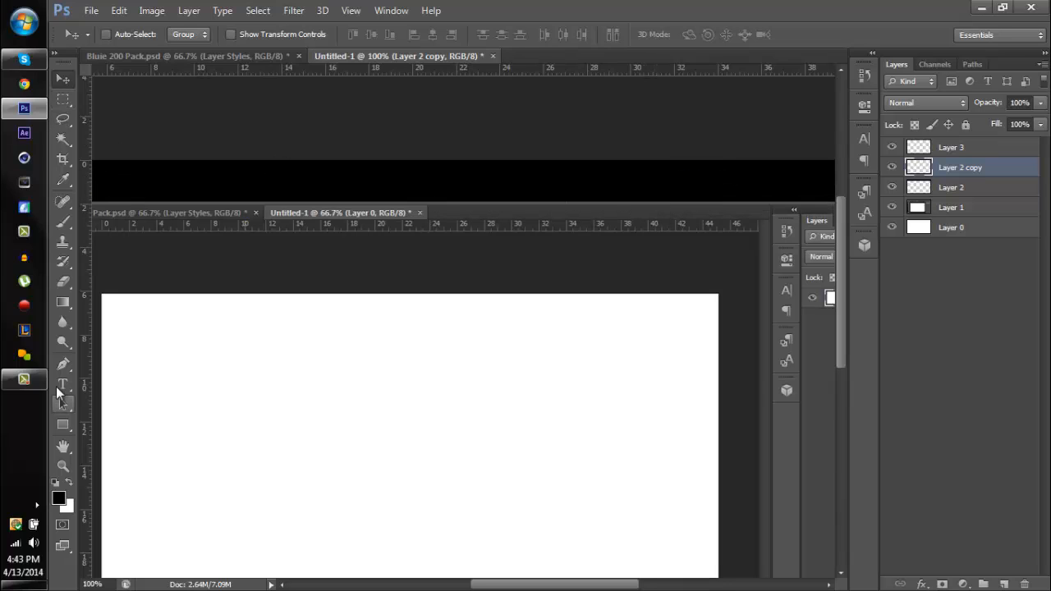
# - Draw a closed trapezoid path with the Pen tool, starting above the black bar and narrowing to just below it
pyautogui.click(62, 364)
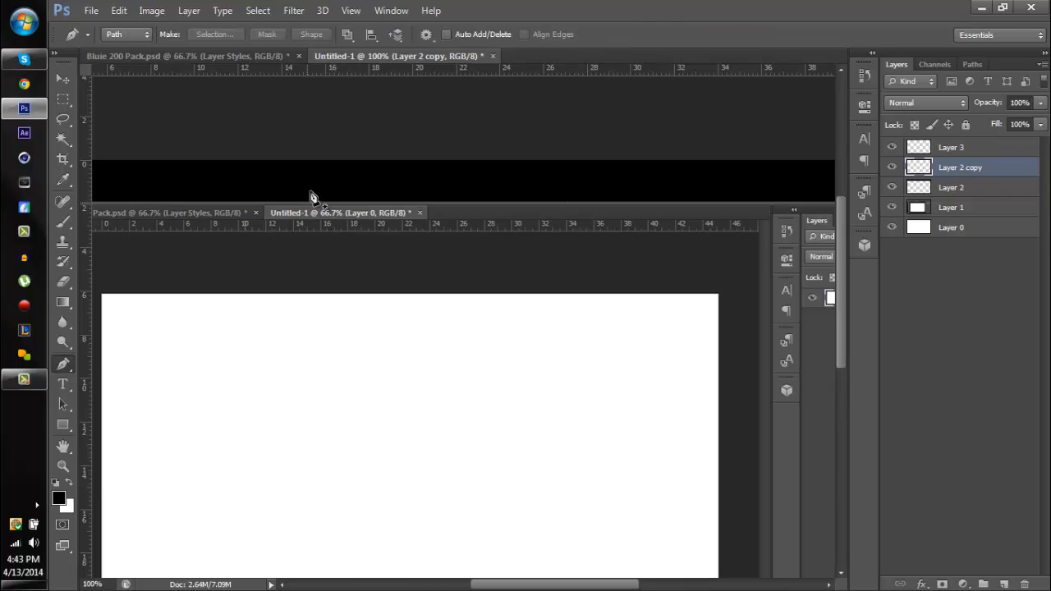
pyautogui.click(255, 158)
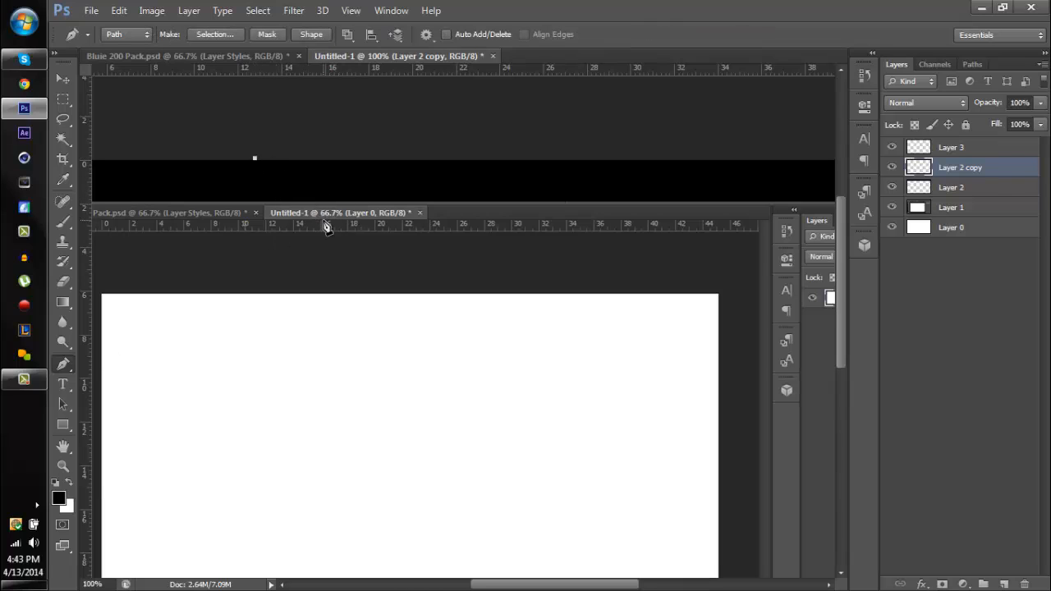
pyautogui.click(552, 179)
pyautogui.click(257, 158)
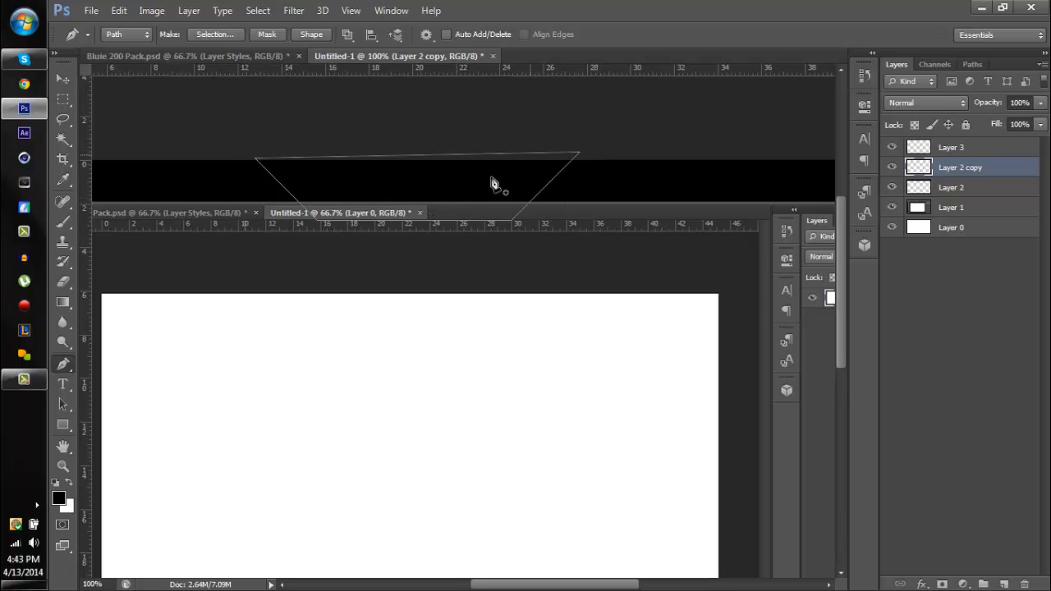
# - Try filling the trapezoid path with black on the copied strip layer, and undo the fill
pyautogui.rightClick(387, 195)
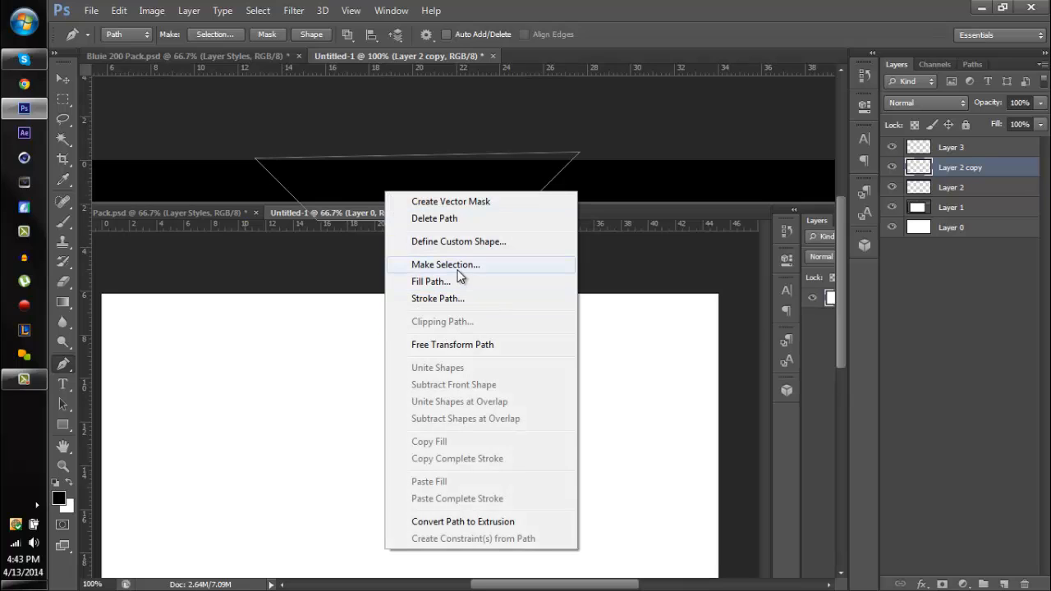
pyautogui.click(460, 281)
pyautogui.press('Return')
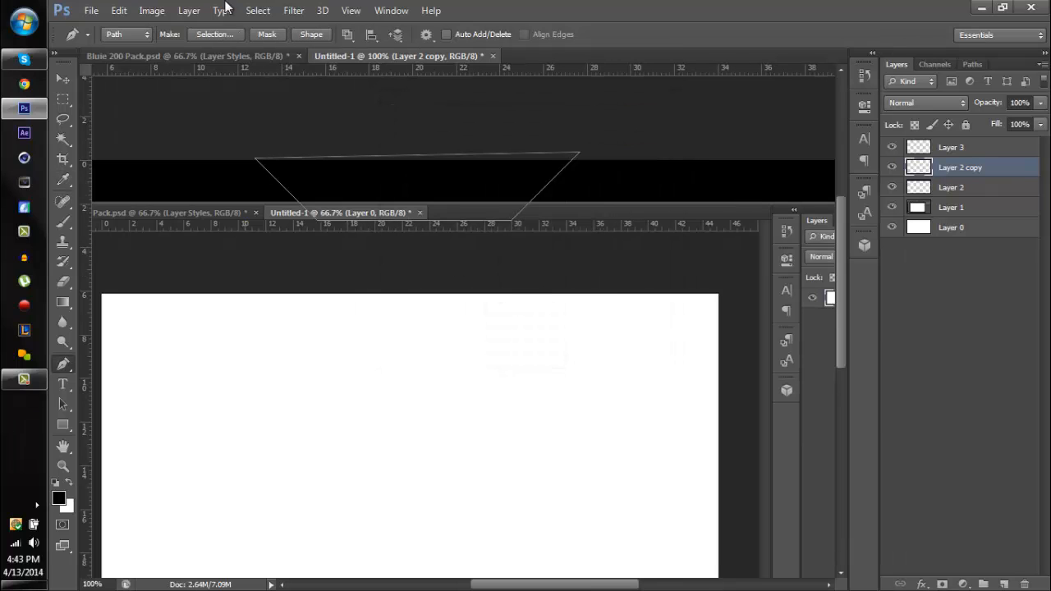
pyautogui.rightClick(462, 183)
pyautogui.click(520, 280)
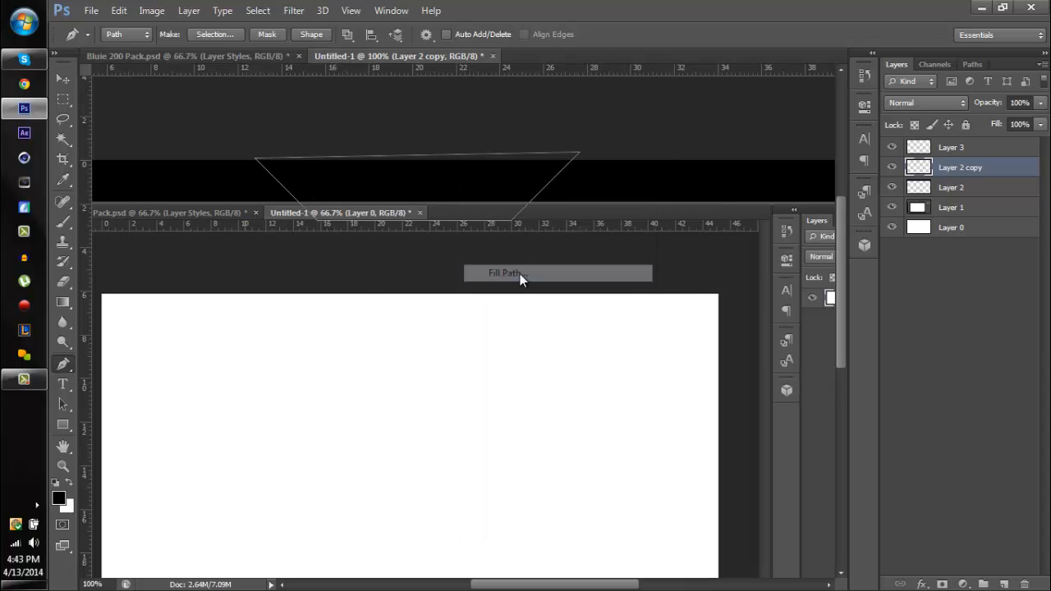
pyautogui.press('Return')
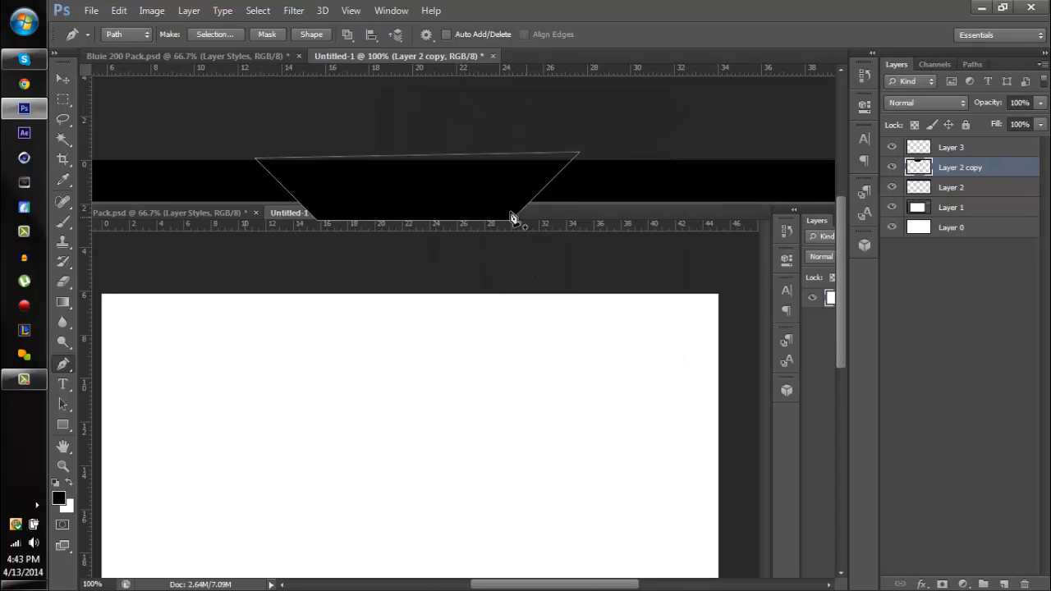
pyautogui.press('Return')
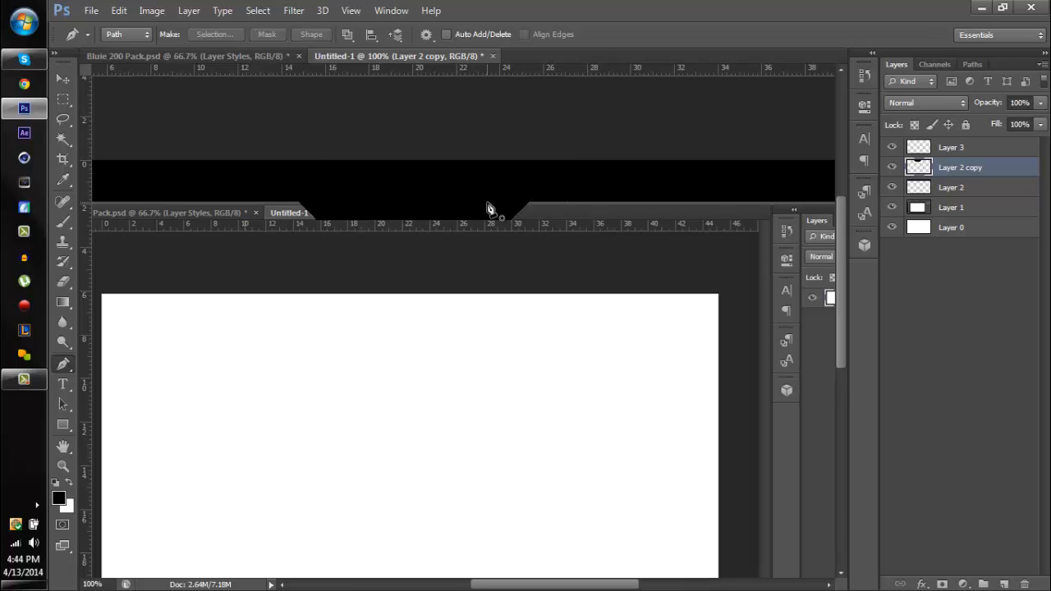
pyautogui.hotkey('ctrl', 'z')
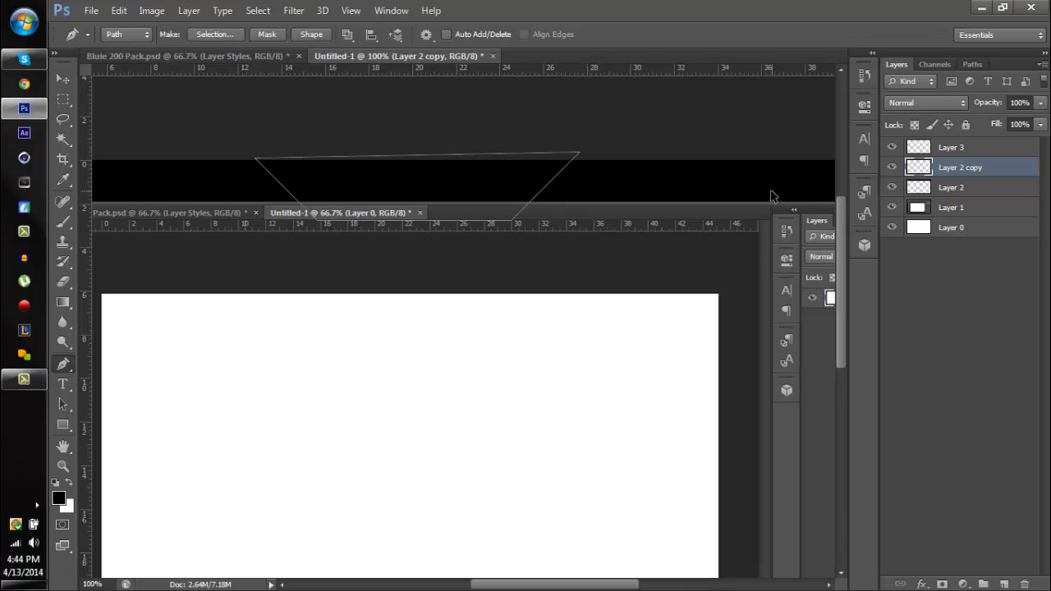
# - Convert the trapezoid path to a selection with 0-pixel feather, delete everything outside it from the copied strip layer, and clear the selection
pyautogui.rightClick(309, 174)
pyautogui.click(353, 244)
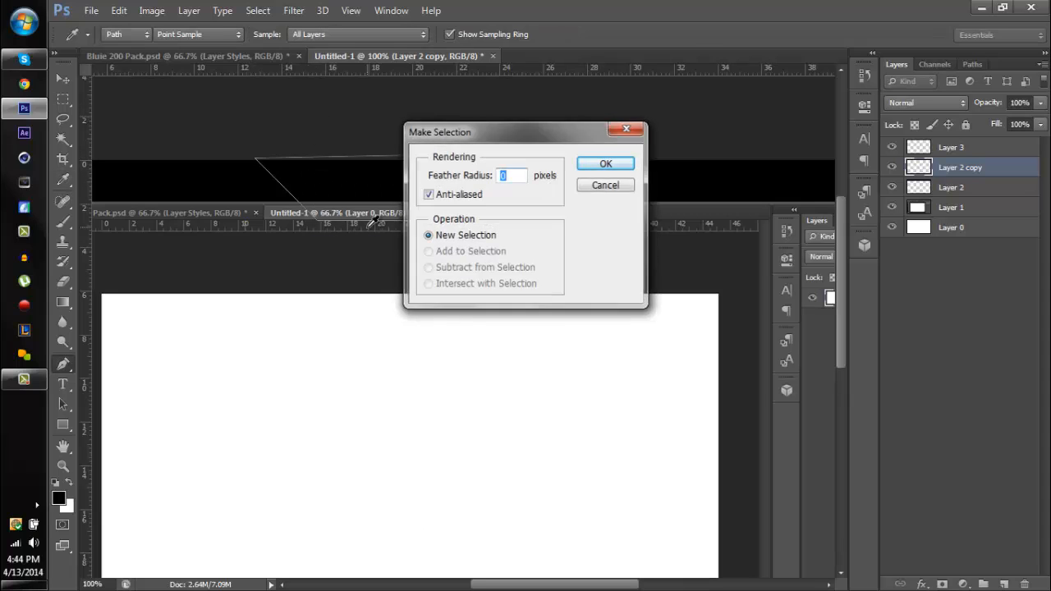
pyautogui.press('Return')
pyautogui.click(258, 10)
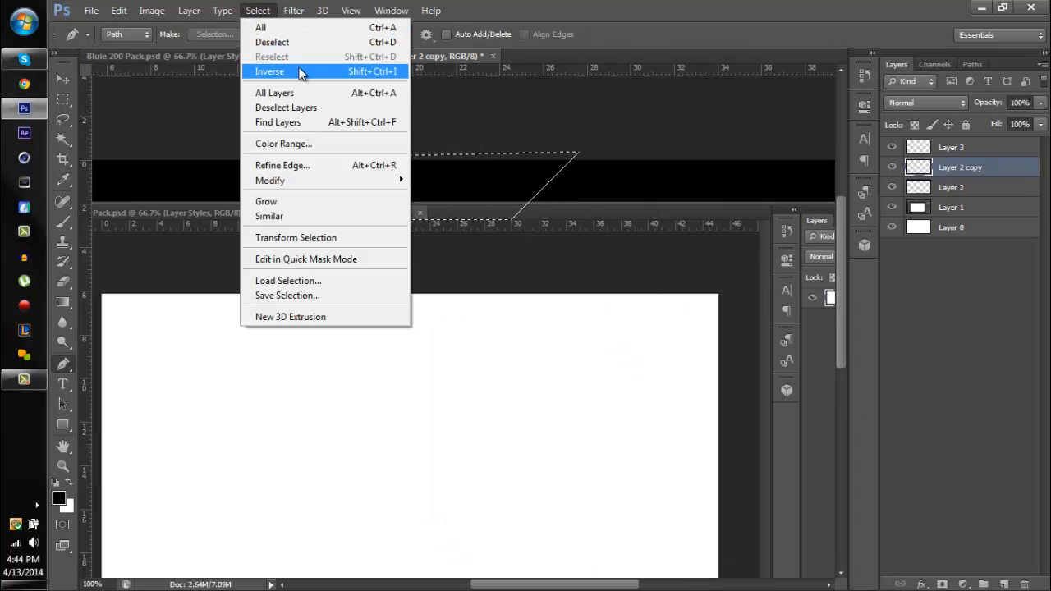
pyautogui.click(367, 73)
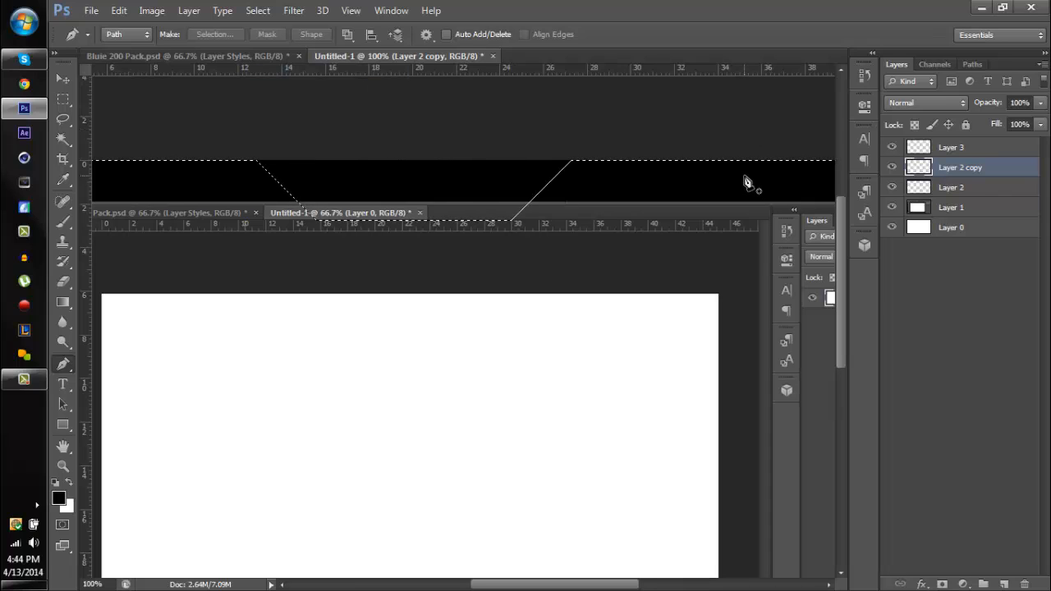
pyautogui.press('Delete')
pyautogui.hotkey('ctrl', 'd')
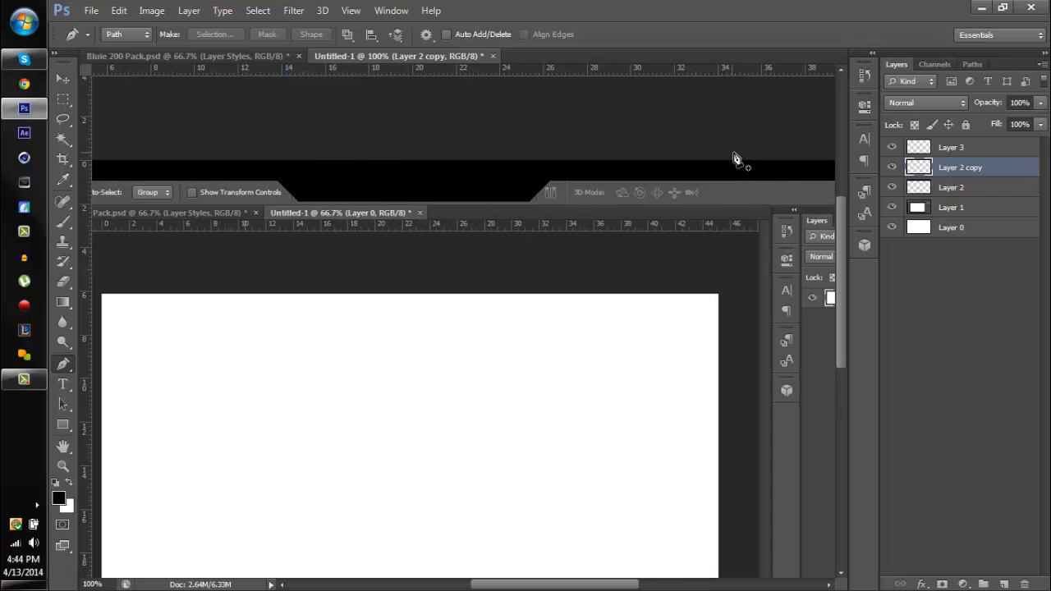
# - Centre the black trapezoid horizontally on the canvas and place it directly beneath the black strip
pyautogui.click(73, 86)
pyautogui.moveTo(369, 176); pyautogui.dragTo(372, 212)
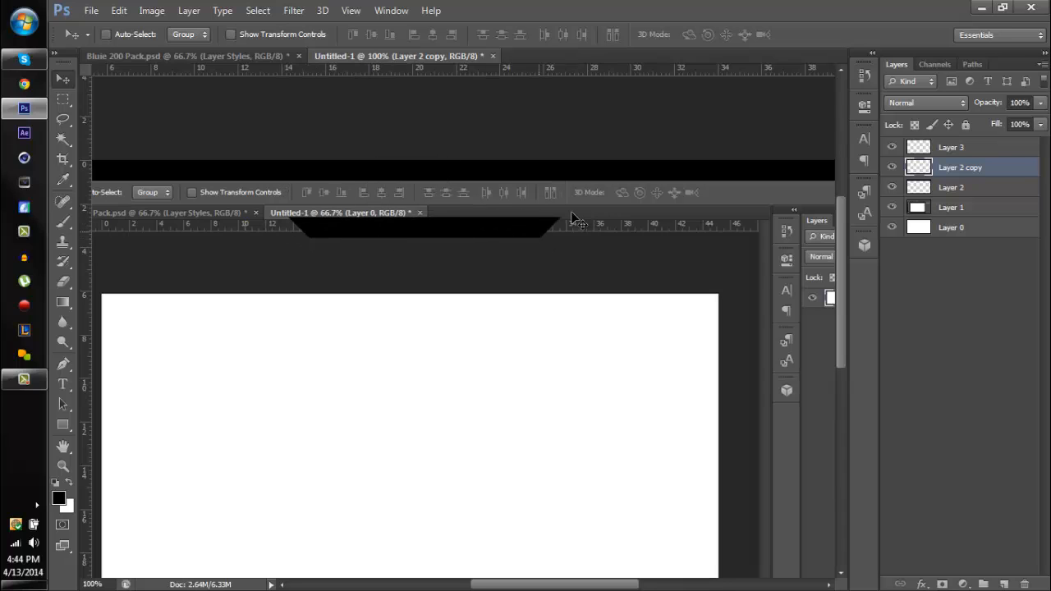
pyautogui.moveTo(480, 228); pyautogui.dragTo(480, 192)
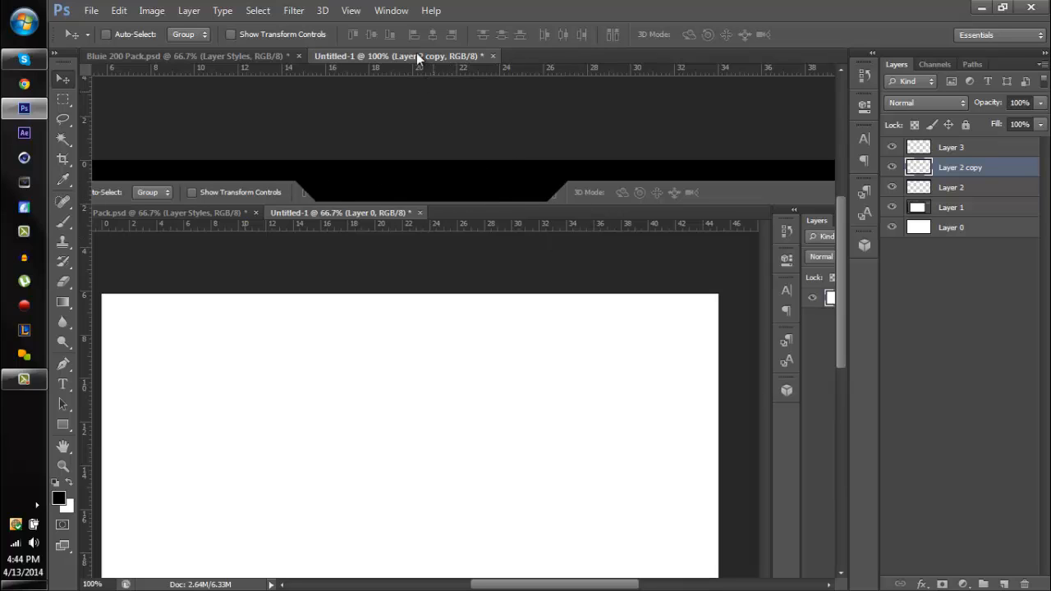
pyautogui.click(429, 35)
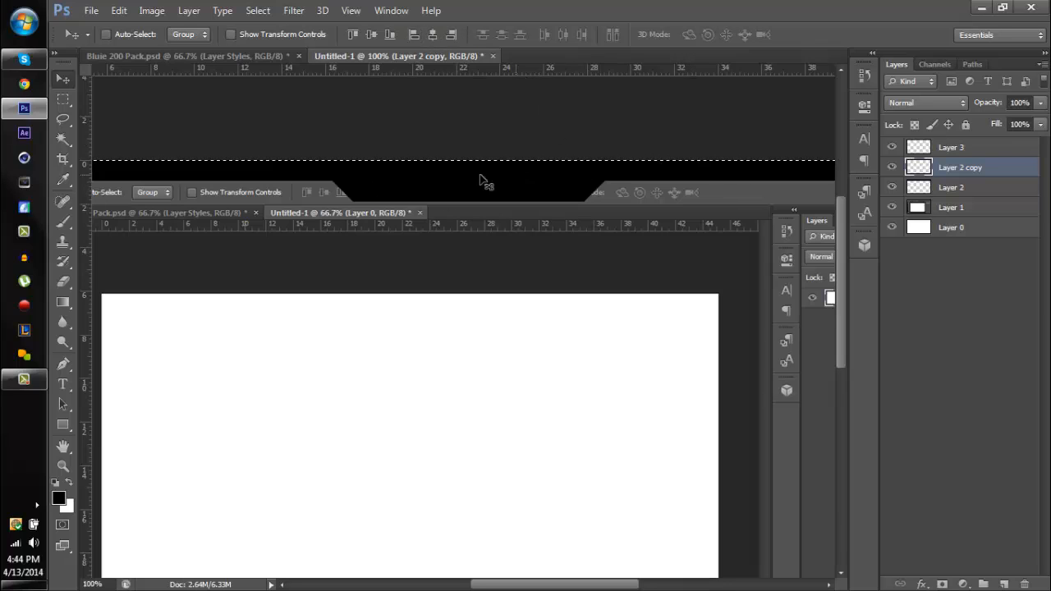
pyautogui.hotkey('ctrl', 'd')
pyautogui.moveTo(509, 229); pyautogui.dragTo(488, 245)
pyautogui.moveTo(463, 205); pyautogui.dragTo(369, 357)
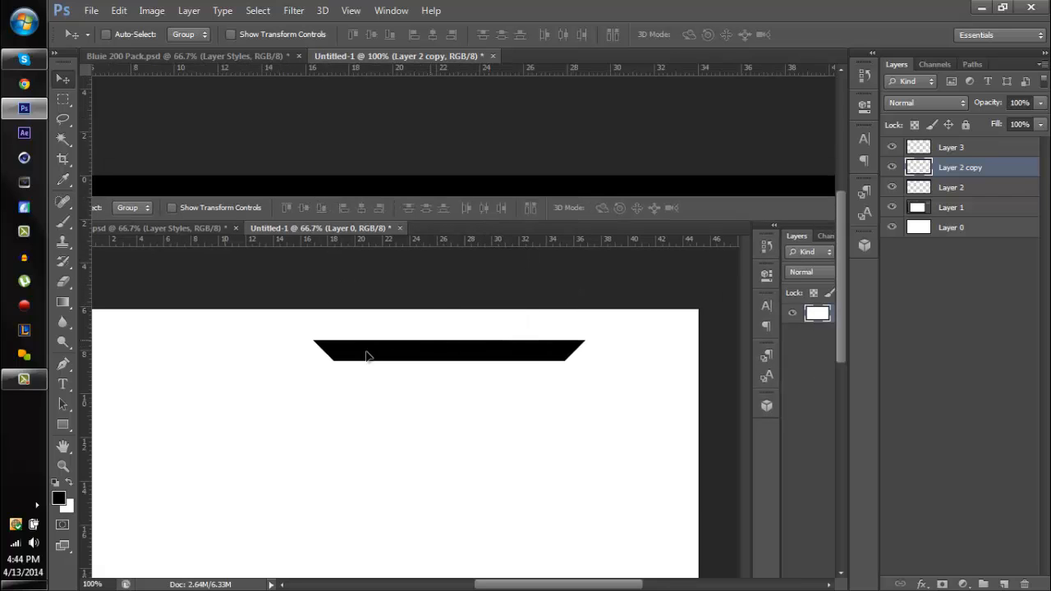
pyautogui.hotkey('ctrl', 'a')
pyautogui.click(432, 34)
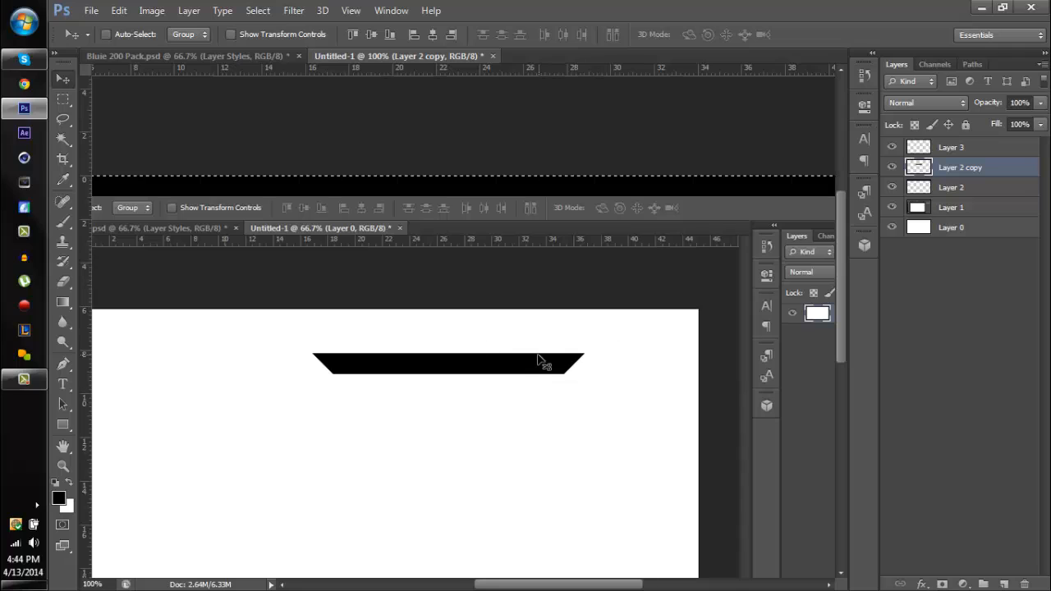
pyautogui.moveTo(517, 373); pyautogui.dragTo(506, 213)
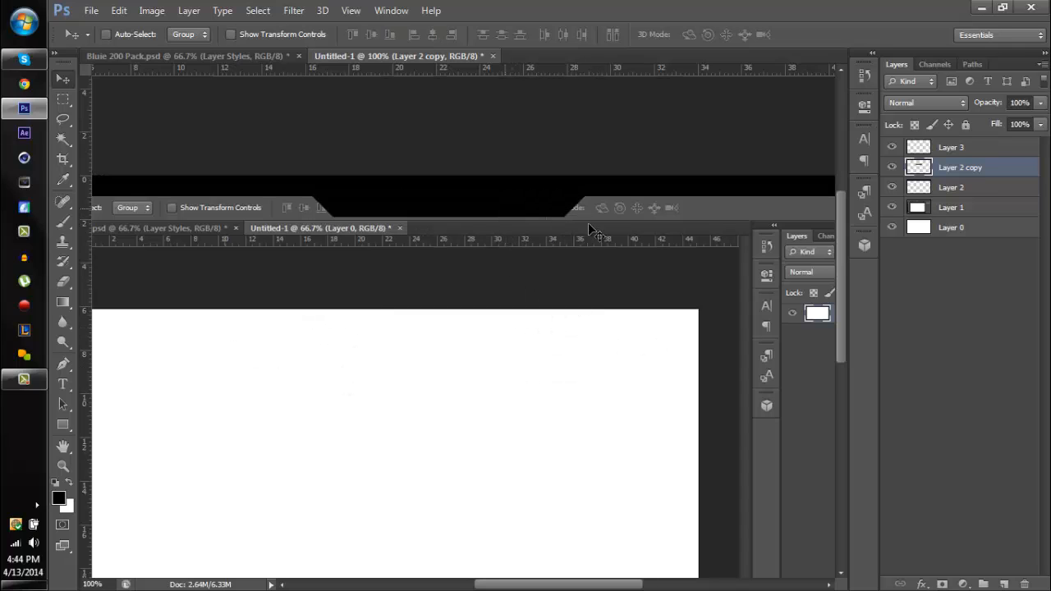
# - Try merging the trapezoid layer with the black strip layer, and undo the merge
pyautogui.keyDown('shift'); pyautogui.click(961, 187); pyautogui.keyUp('shift')
pyautogui.hotkey('ctrl', 'e')
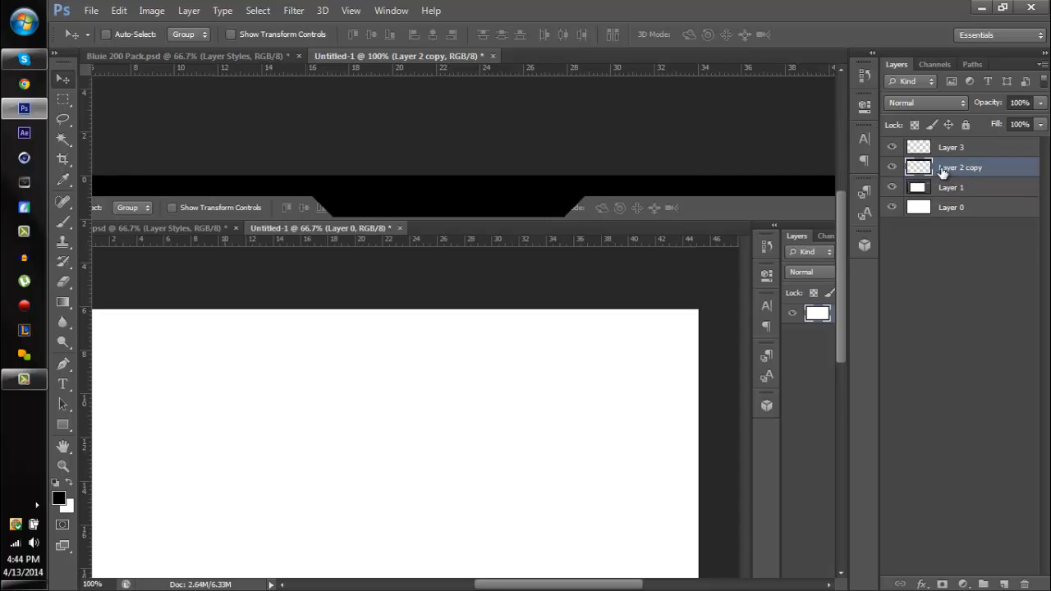
pyautogui.hotkey('ctrl', '-')
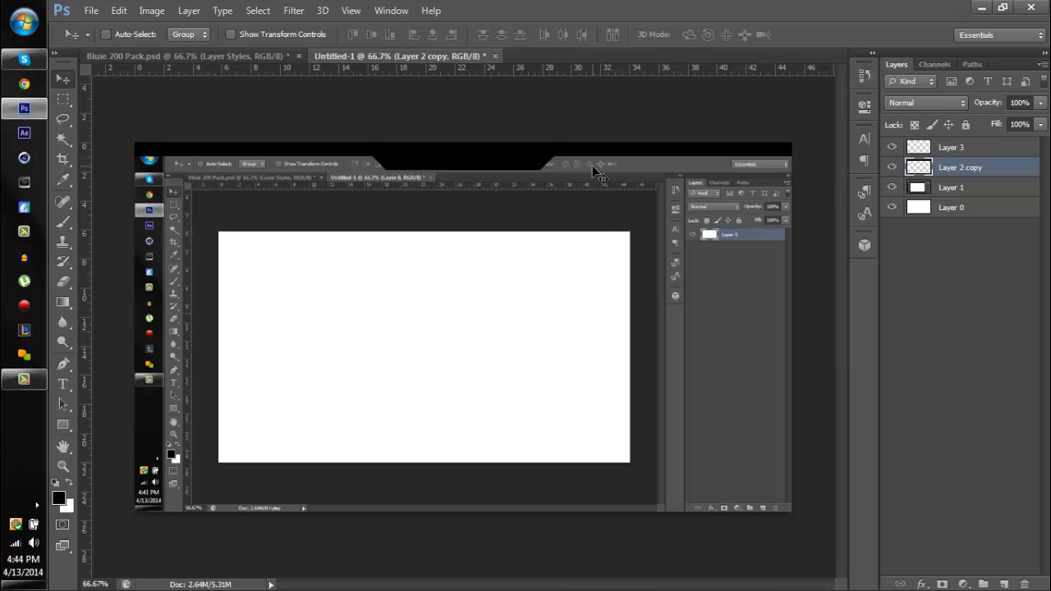
pyautogui.hotkey('ctrl', 'z')
# - Duplicate the trapezoid layer and move the copy toward the strip's right end, hanging less deep than the central tab
pyautogui.click(986, 166)
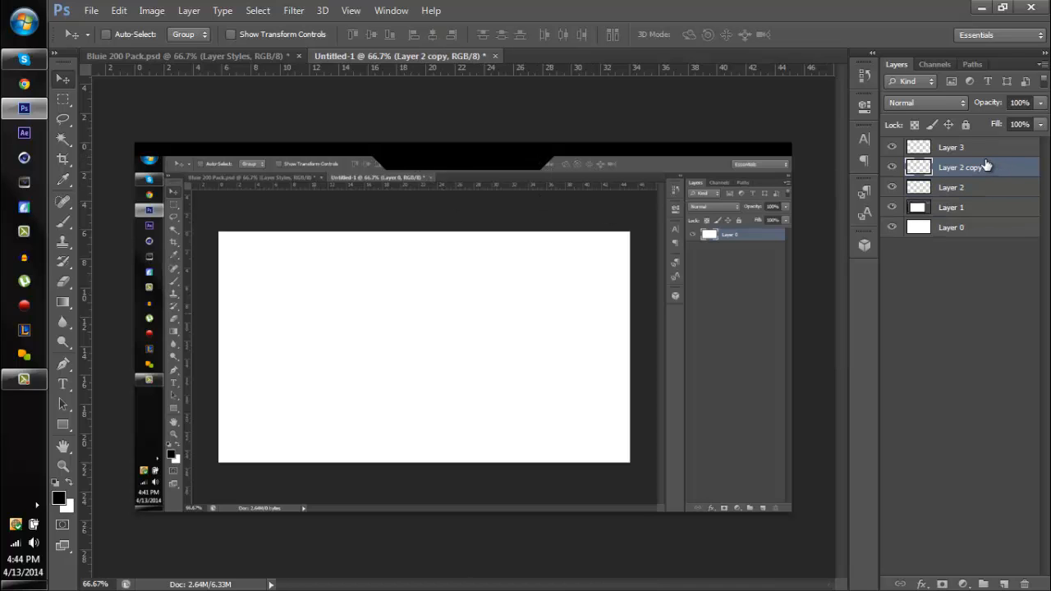
pyautogui.hotkey('ctrl', '+')
pyautogui.moveTo(568, 178); pyautogui.dragTo(478, 229)
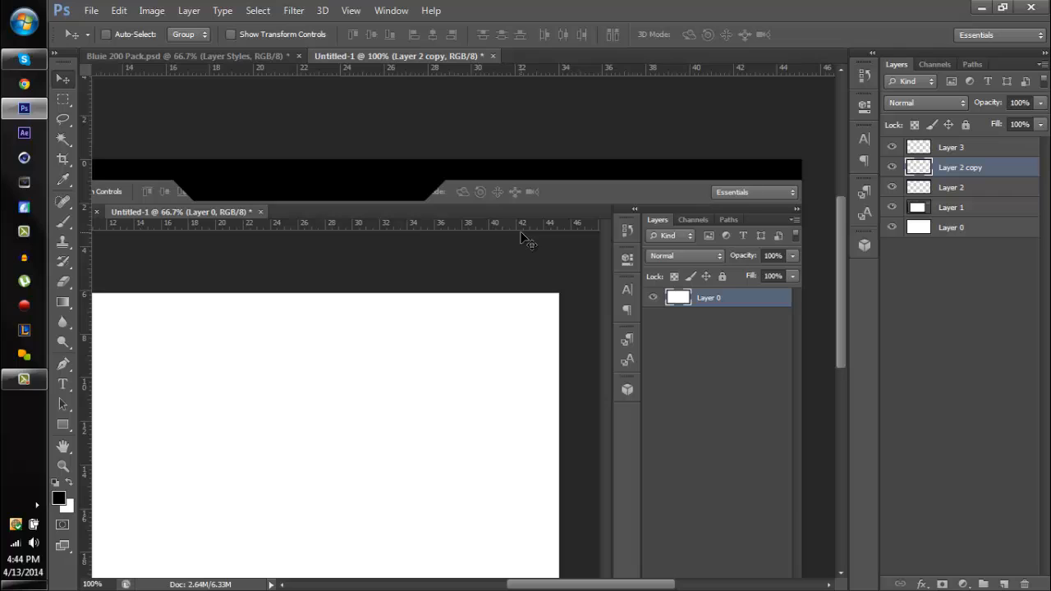
pyautogui.hotkey('ctrl', 'j')
pyautogui.moveTo(475, 195); pyautogui.dragTo(702, 187)
pyautogui.moveTo(723, 188); pyautogui.dragTo(645, 172)
# - Draw a closed Pen path around the left part of the copied trapezoid, with its right edge slanting down to the right
pyautogui.click(64, 362)
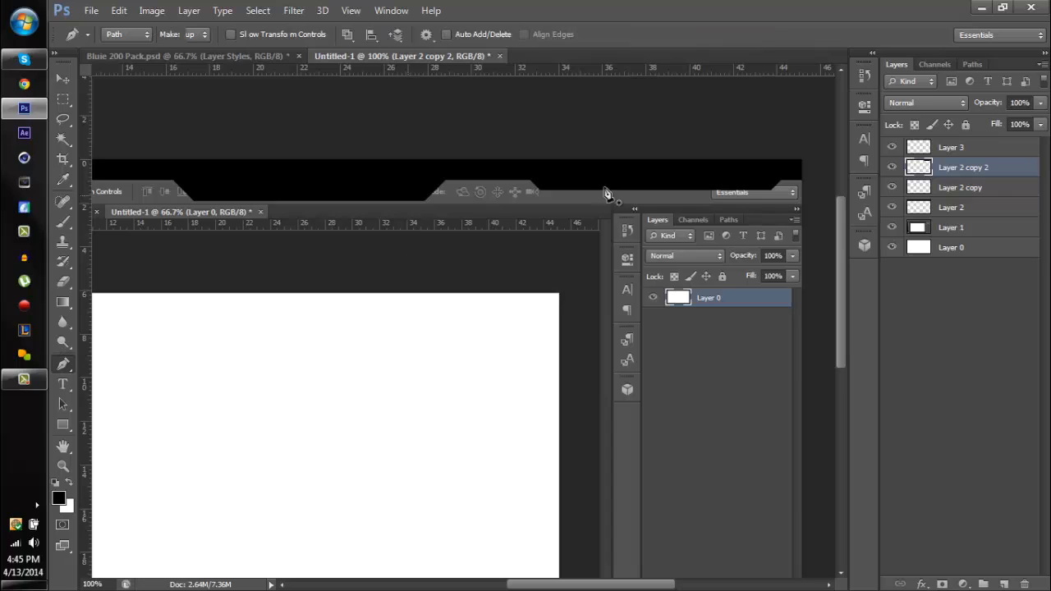
pyautogui.click(673, 217)
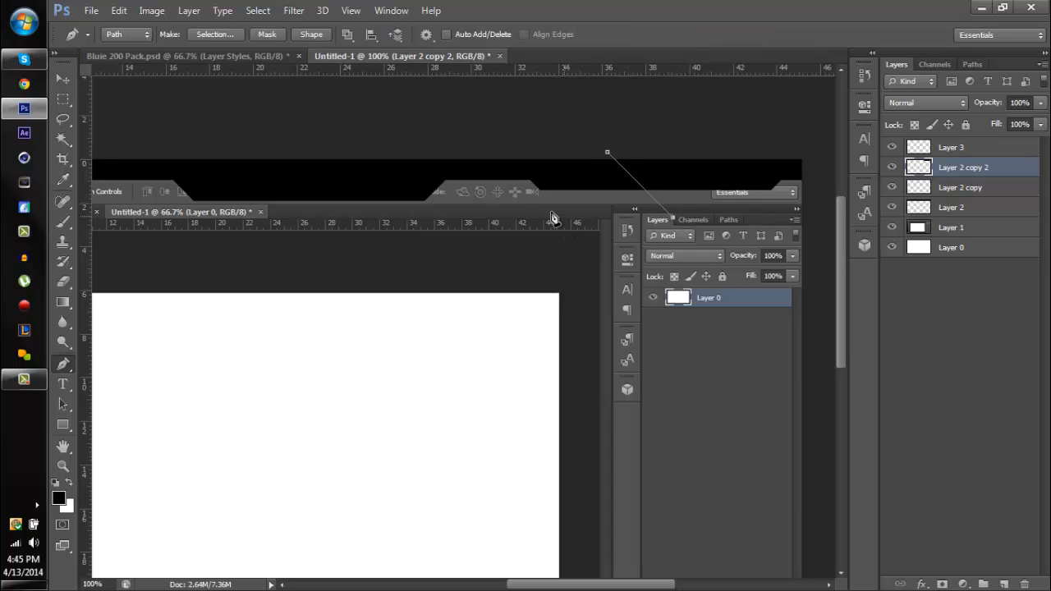
pyautogui.click(541, 218)
pyautogui.click(496, 172)
pyautogui.click(496, 155)
pyautogui.click(608, 153)
# - Delete the path's area from the copied trapezoid using a 0-pixel feather selection, and shift the shortened tab slightly left
pyautogui.rightClick(619, 193)
pyautogui.click(657, 261)
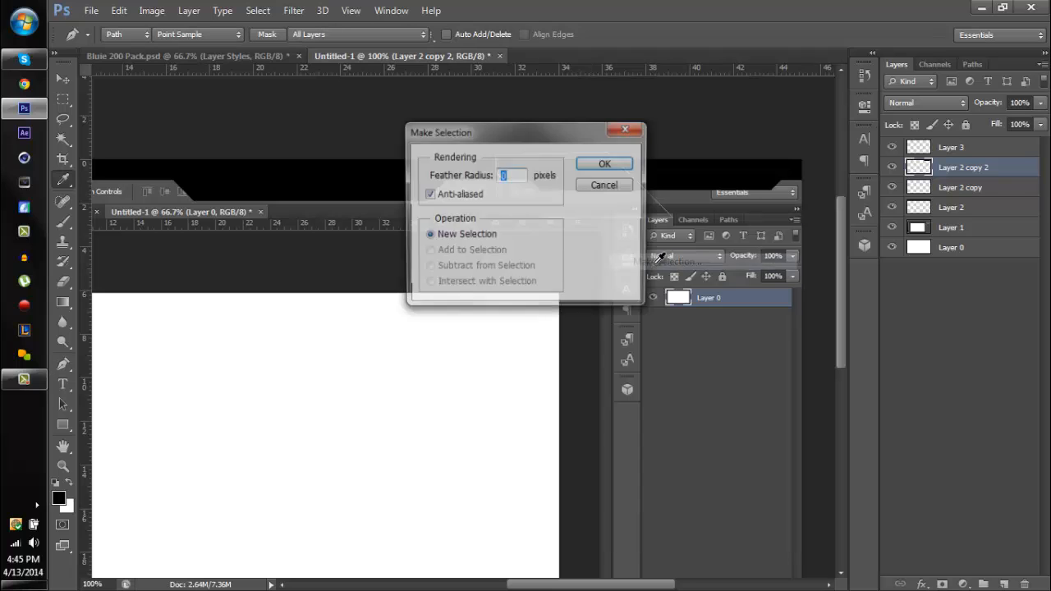
pyautogui.press('Return')
pyautogui.press('Delete')
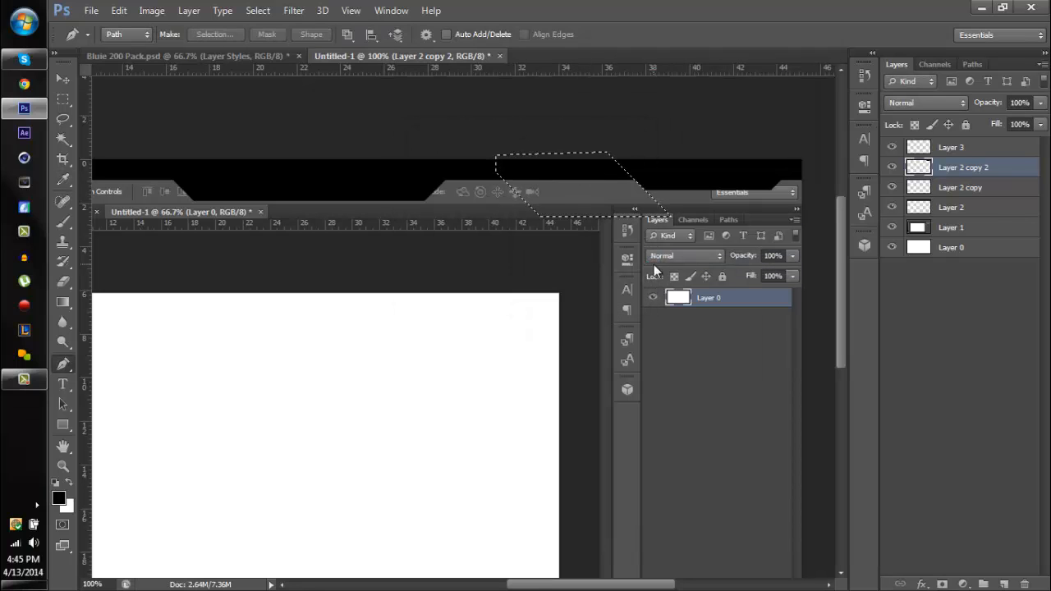
pyautogui.hotkey('ctrl', 'd')
pyautogui.click(57, 76)
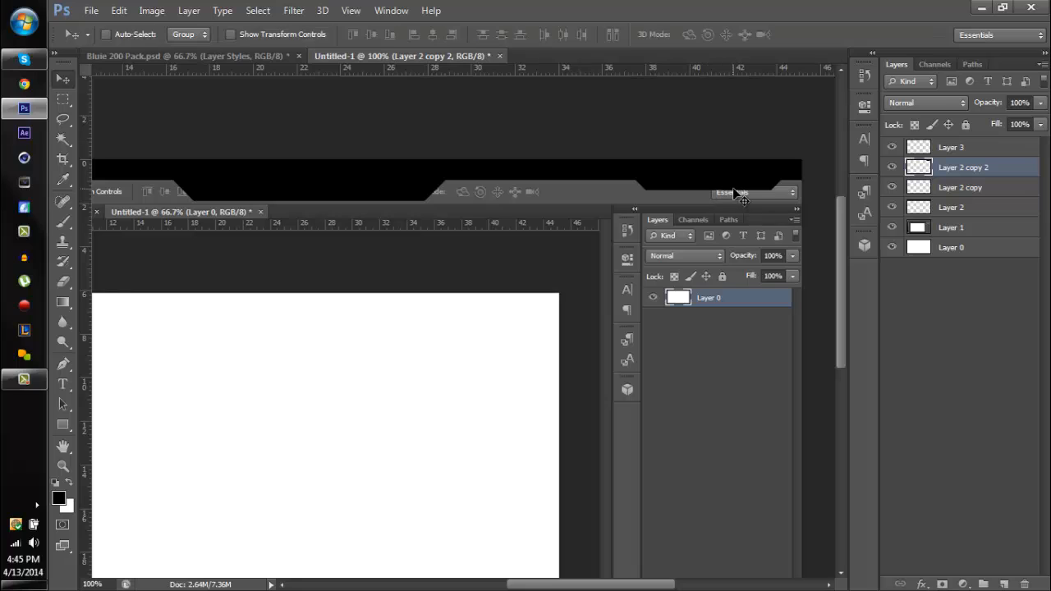
pyautogui.moveTo(735, 189); pyautogui.dragTo(680, 184)
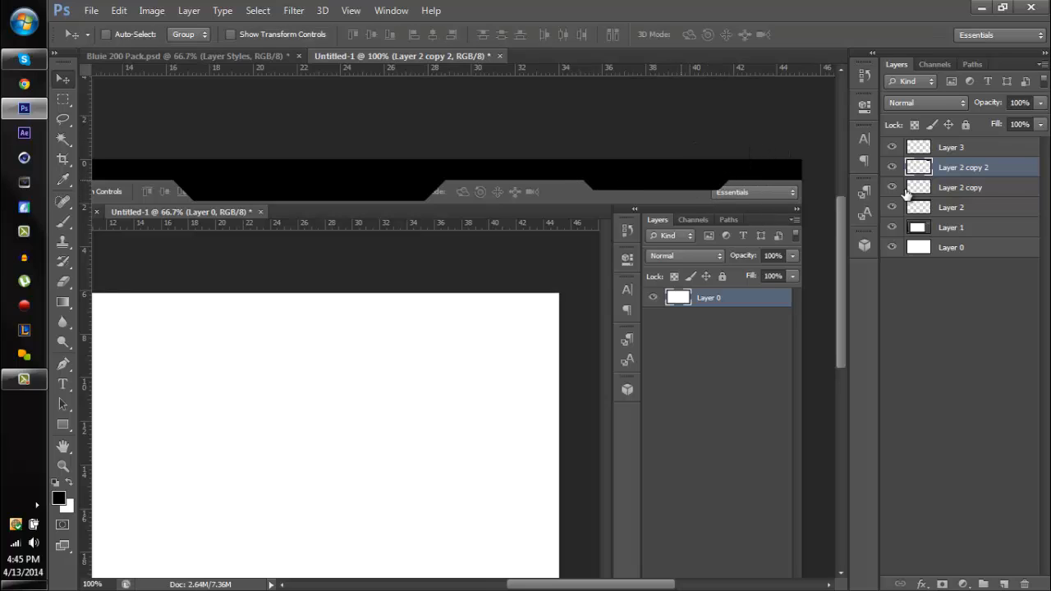
# - Merge the strip, both tab layers and the empty Layer 3 into a single layer
pyautogui.keyDown('shift'); pyautogui.click(953, 208); pyautogui.keyUp('shift')
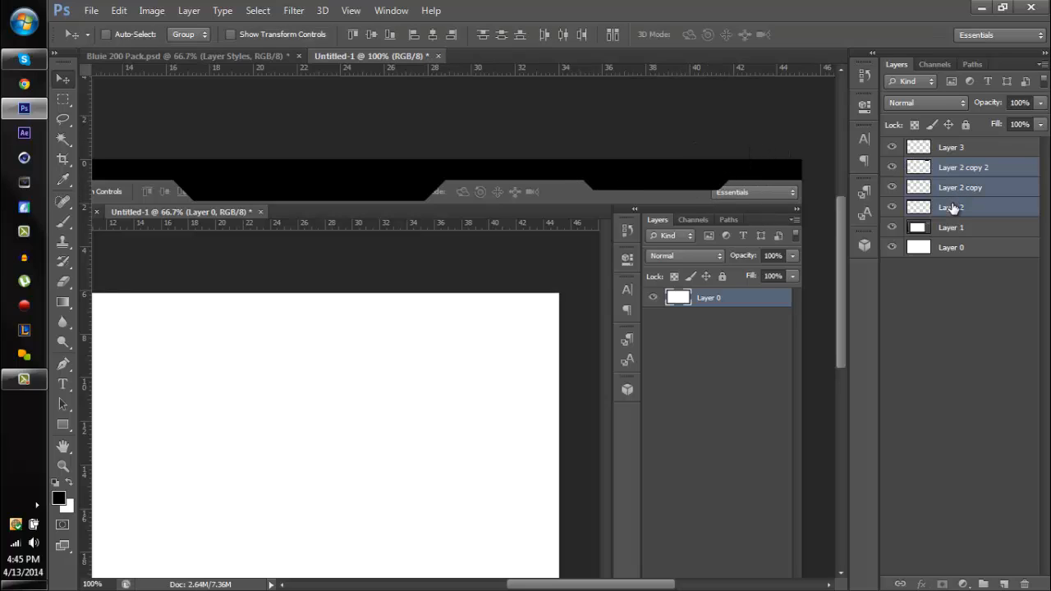
pyautogui.hotkey('ctrl', 'e')
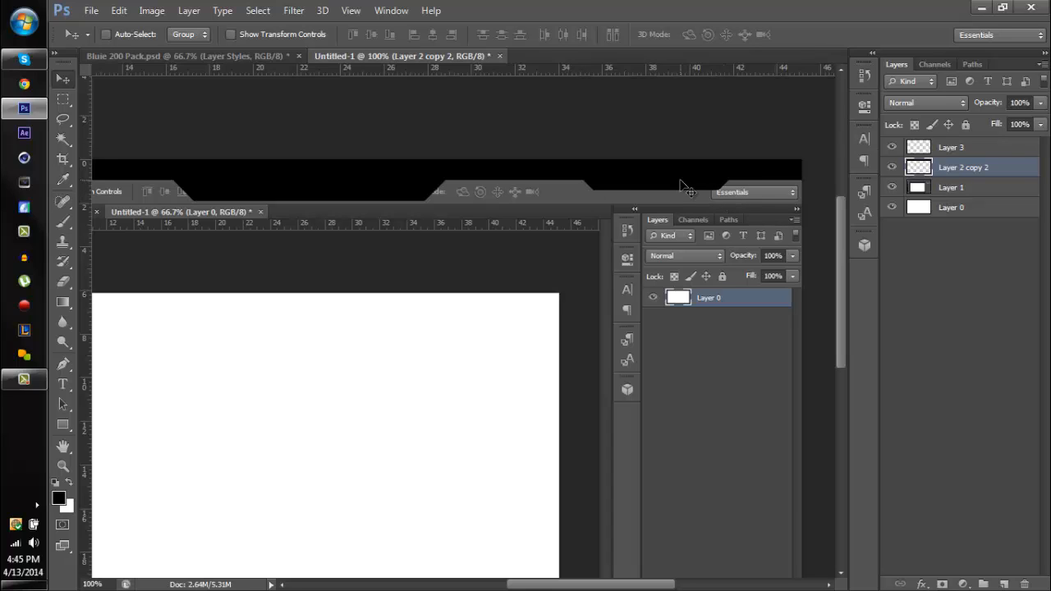
pyautogui.click(949, 148)
pyautogui.hotkey('ctrl', 'e')
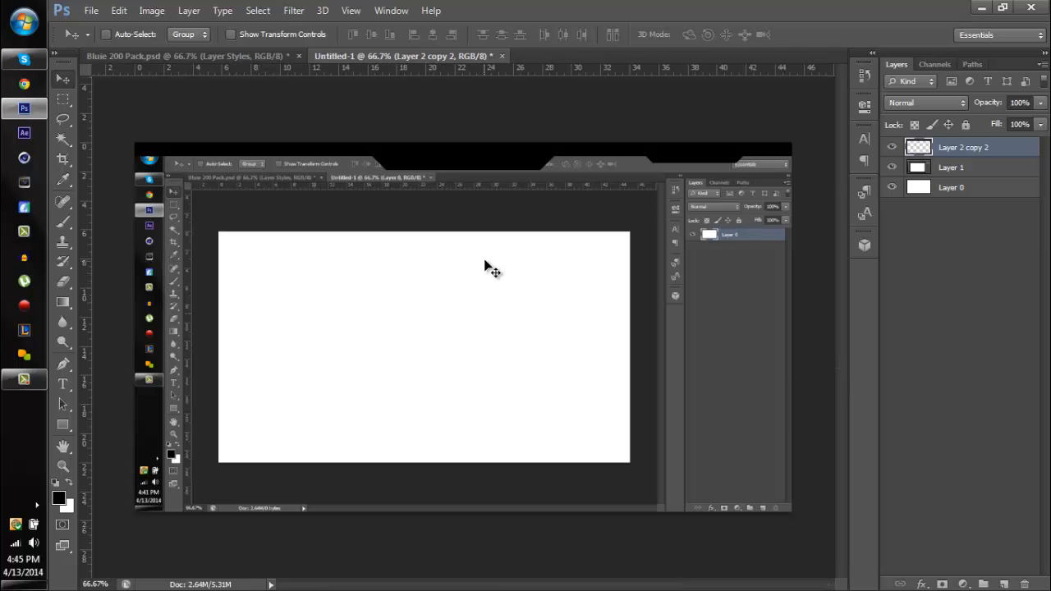
# - Place a vertical guide at the canvas centre and delete the left half of the merged black header up to it
pyautogui.moveTo(88, 179); pyautogui.dragTo(462, 212)
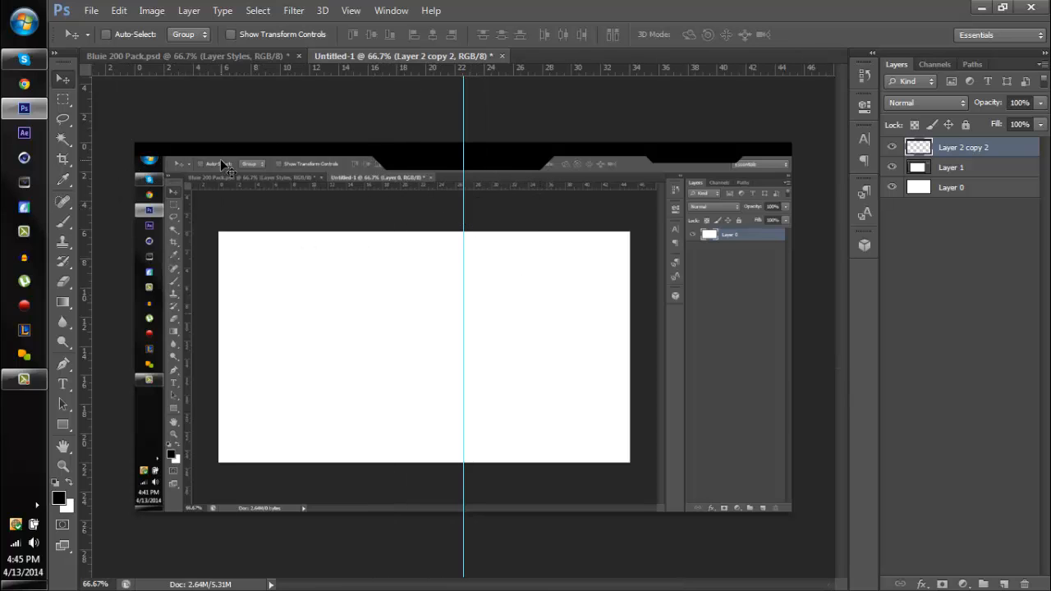
pyautogui.moveTo(82, 137); pyautogui.dragTo(75, 159)
pyautogui.click(63, 98)
pyautogui.moveTo(134, 143); pyautogui.dragTo(462, 511)
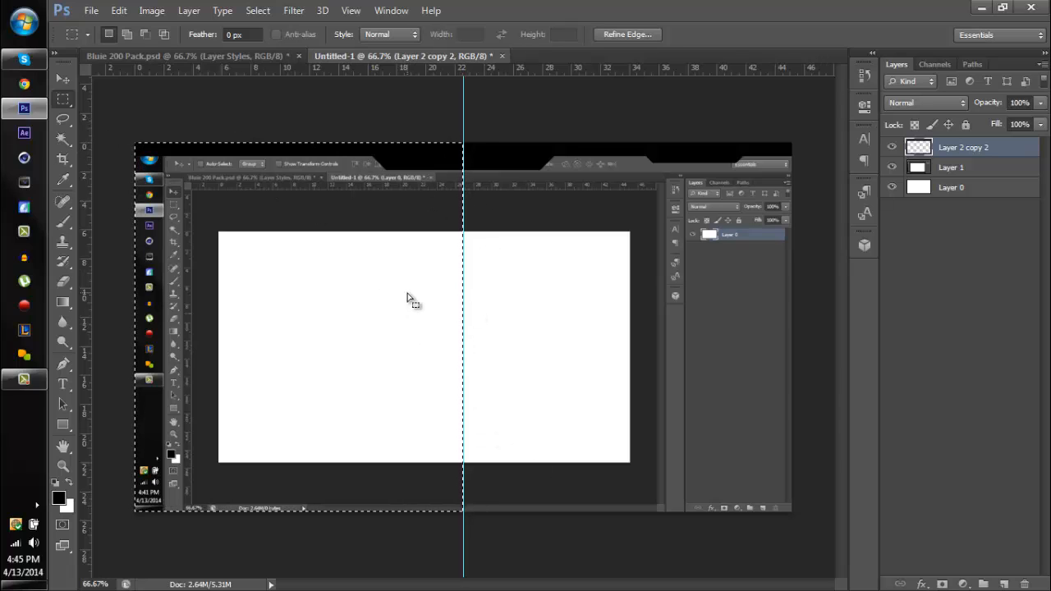
pyautogui.press('Delete')
pyautogui.hotkey('ctrl', 'd')
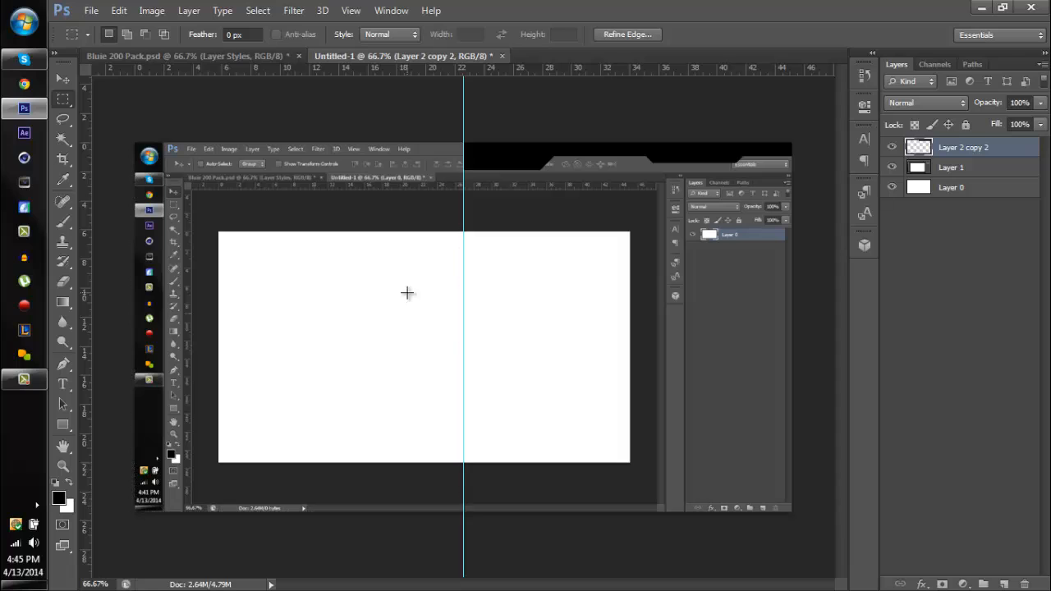
# - Duplicate the remaining header half, flip the copy horizontally, and move it to fill the left half of the canvas
pyautogui.hotkey('ctrl', 'j')
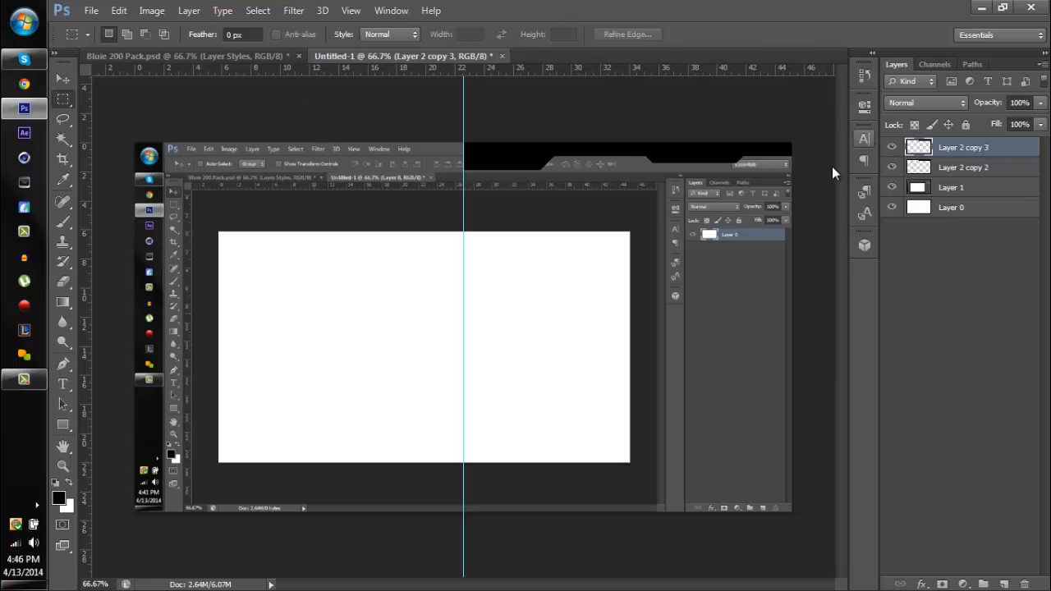
pyautogui.hotkey('ctrl', 't')
pyautogui.rightClick(566, 161)
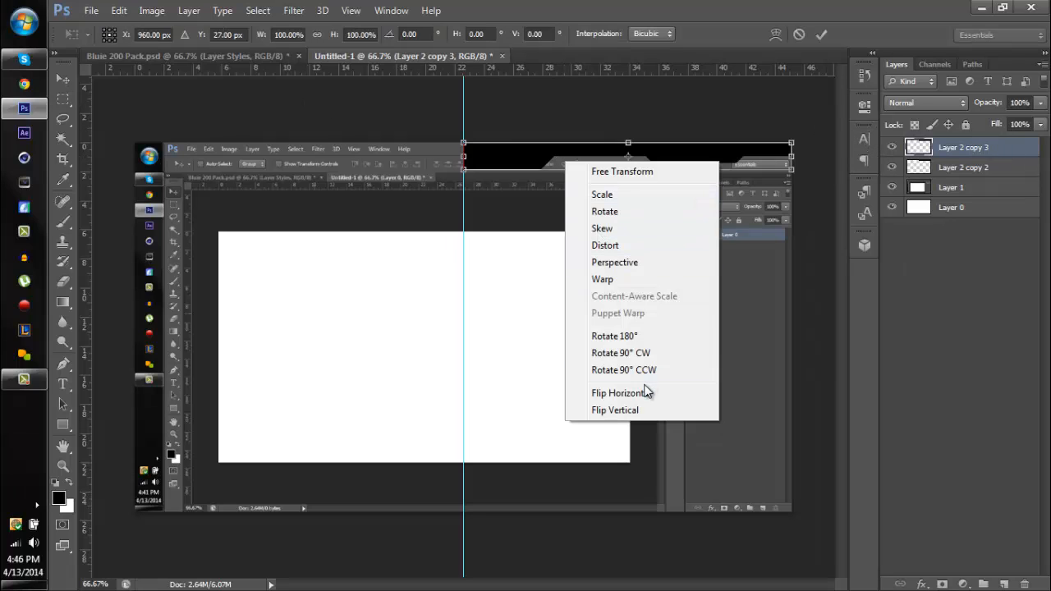
pyautogui.click(646, 392)
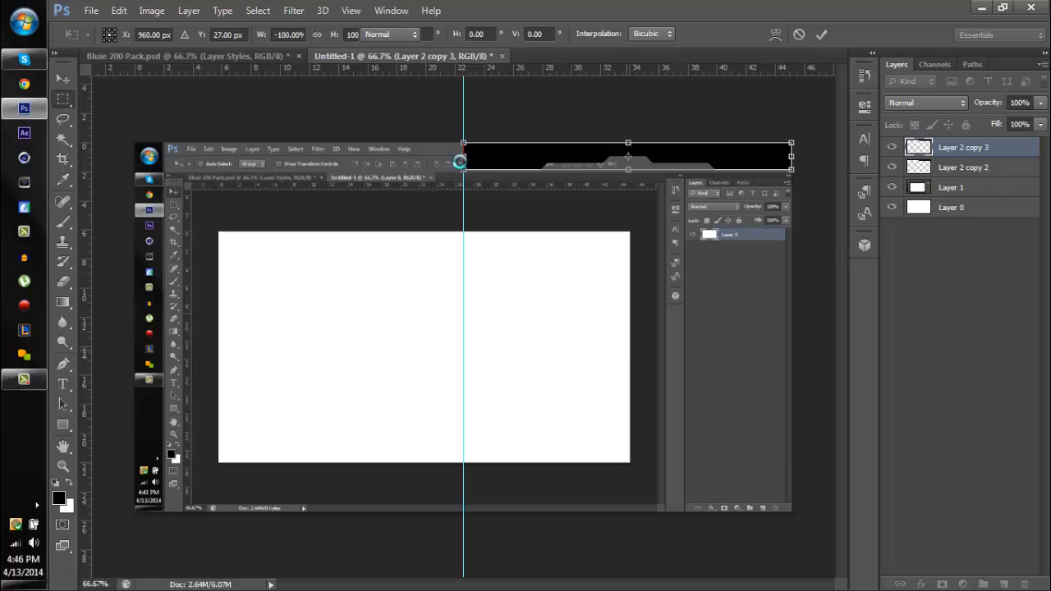
pyautogui.press('Return')
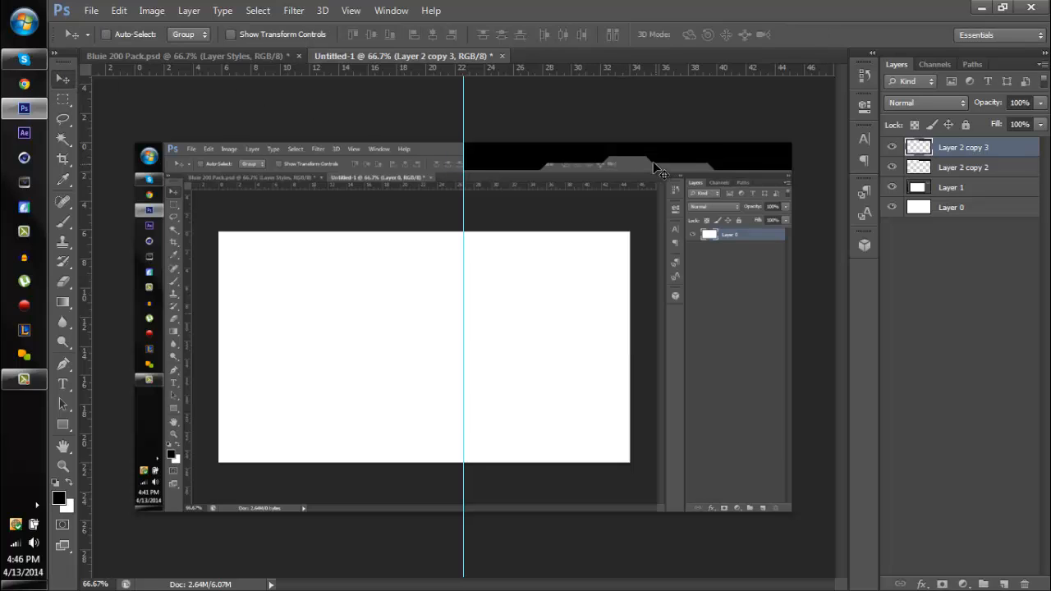
pyautogui.moveTo(658, 162); pyautogui.dragTo(410, 165)
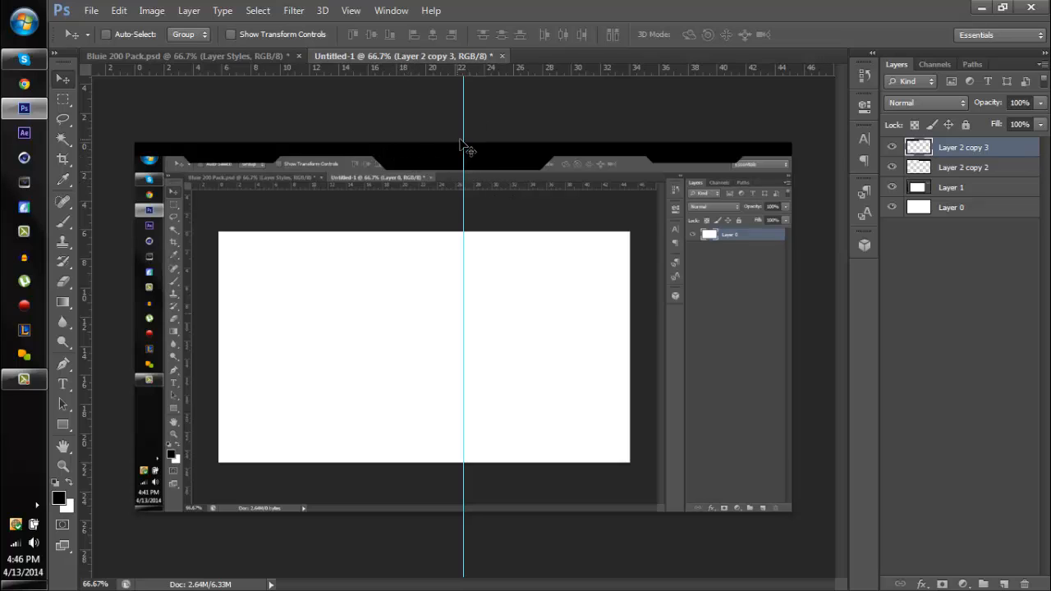
# - Remove the vertical centre guide and merge the two header halves into one layer
pyautogui.moveTo(453, 137); pyautogui.dragTo(86, 138)
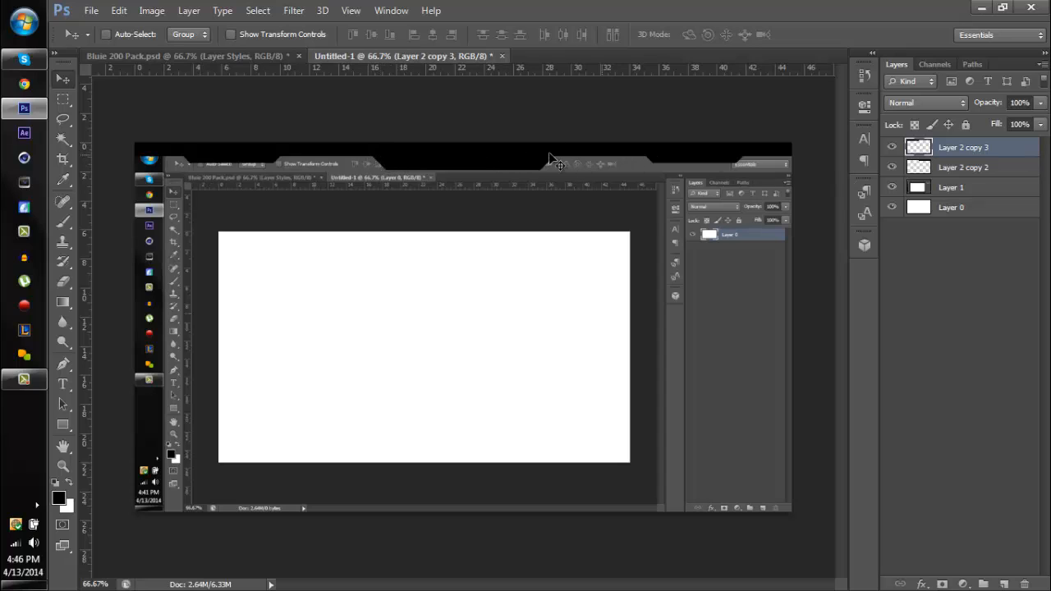
pyautogui.keyDown('shift'); pyautogui.click(974, 167); pyautogui.keyUp('shift')
pyautogui.hotkey('ctrl', 'e')
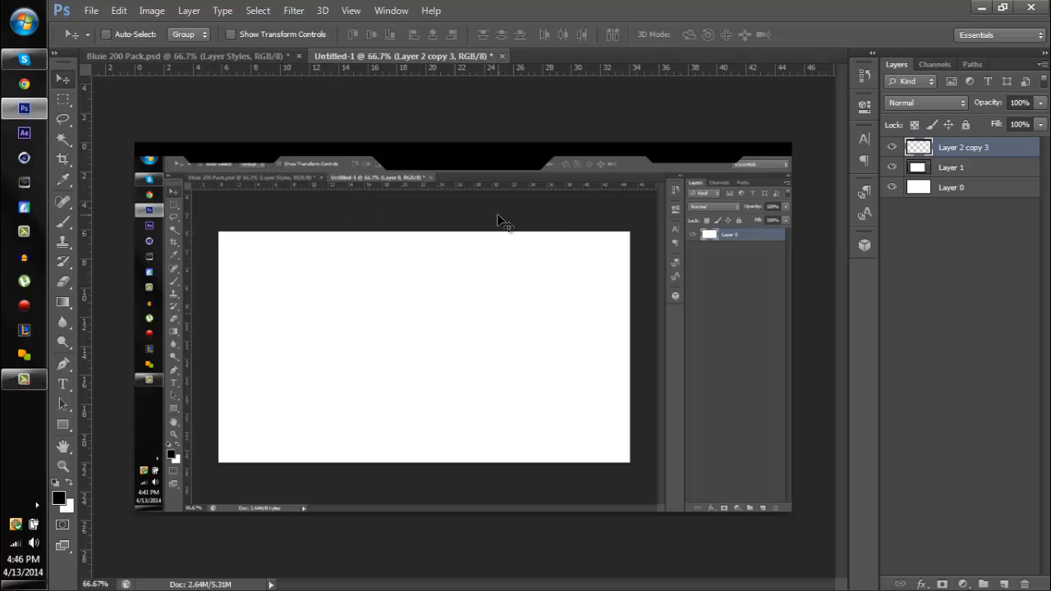
# - Duplicate the black header, move the copy to the bottom of the canvas, and flip it horizontally and vertically
pyautogui.hotkey('ctrl', 'j')
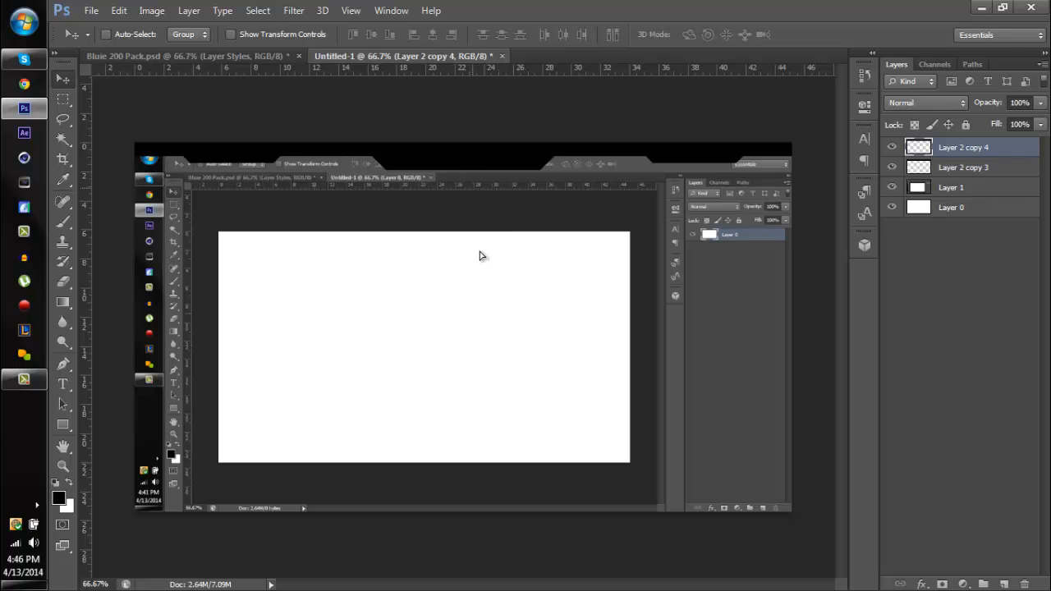
pyautogui.moveTo(481, 255); pyautogui.dragTo(515, 499)
pyautogui.hotkey('ctrl', 't')
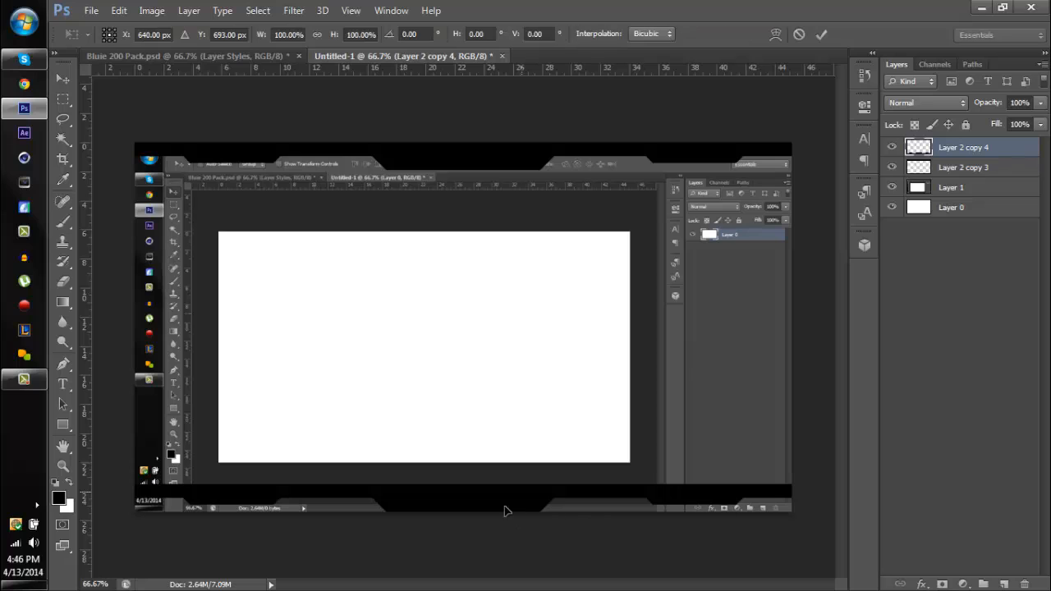
pyautogui.rightClick(492, 501)
pyautogui.click(533, 474)
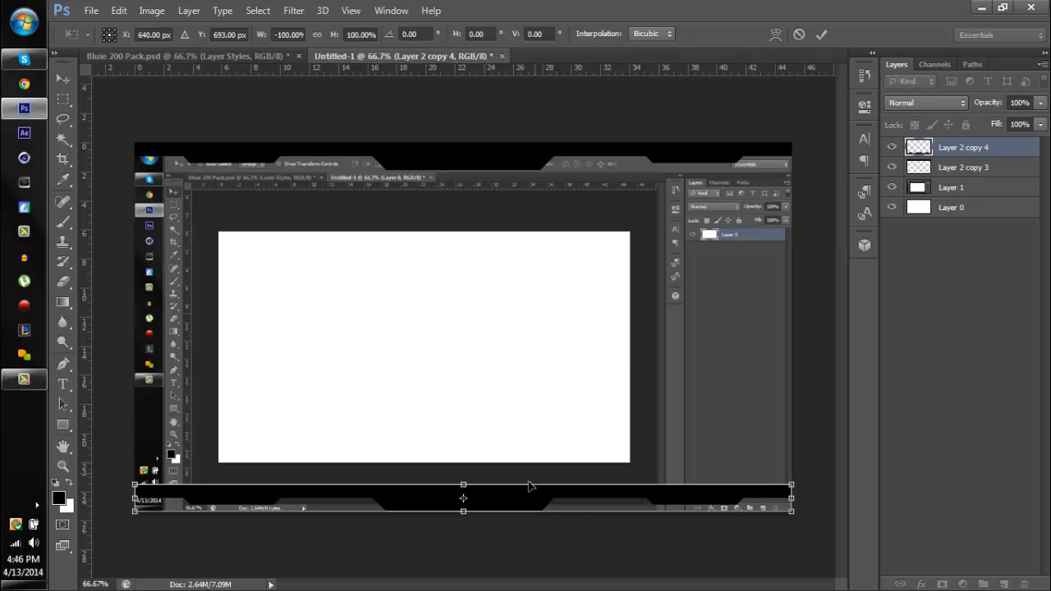
pyautogui.rightClick(512, 507)
pyautogui.click(548, 489)
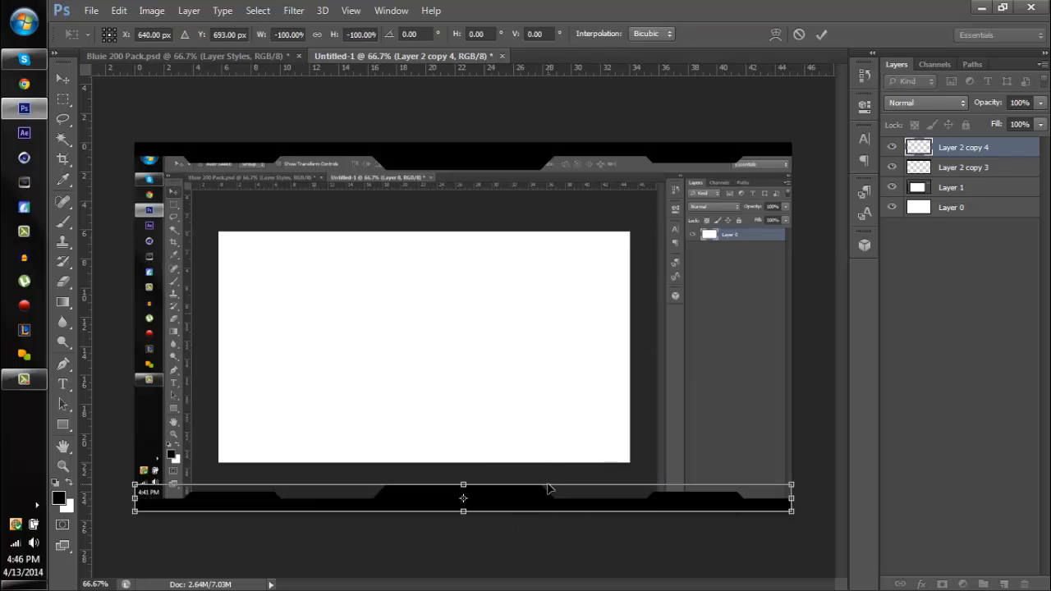
pyautogui.press('Return')
# - Delete the small trapezoid tab on the left side of the black footer, keeping the strip beneath it
pyautogui.hotkey('ctrl', '+')
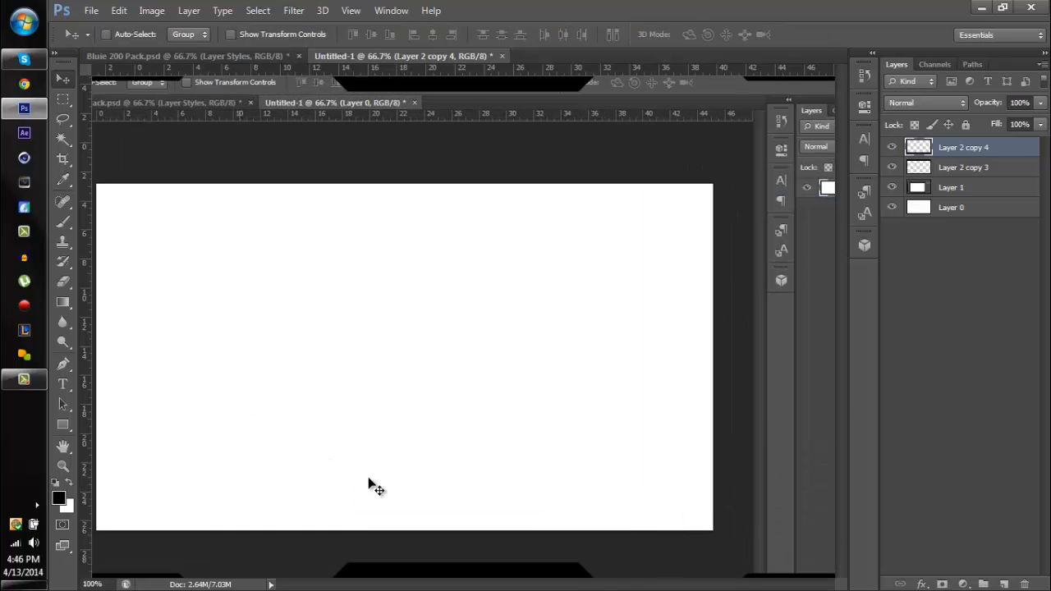
pyautogui.moveTo(429, 419); pyautogui.dragTo(600, 288)
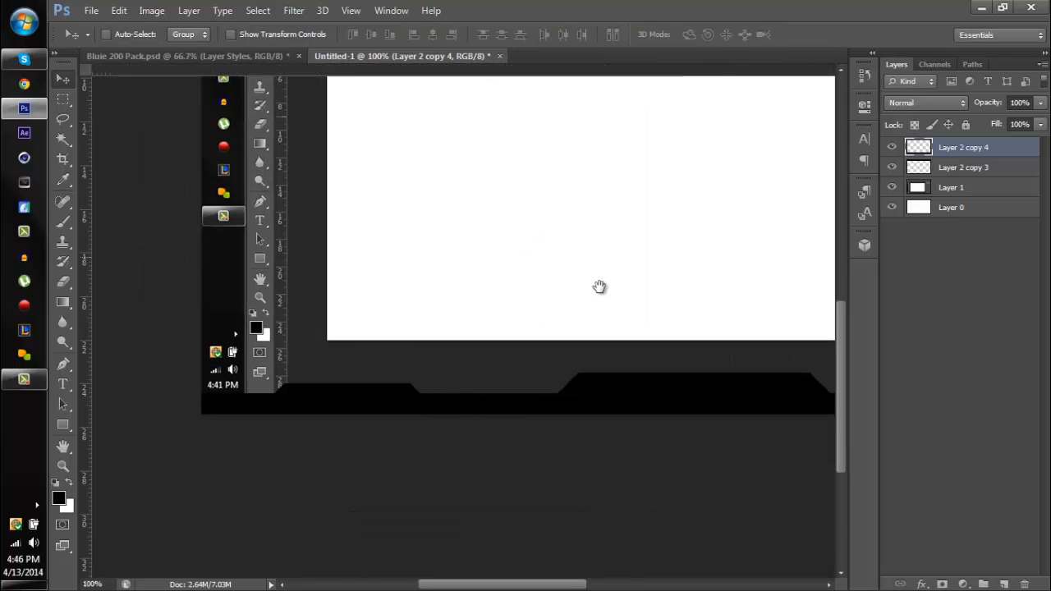
pyautogui.click(65, 101)
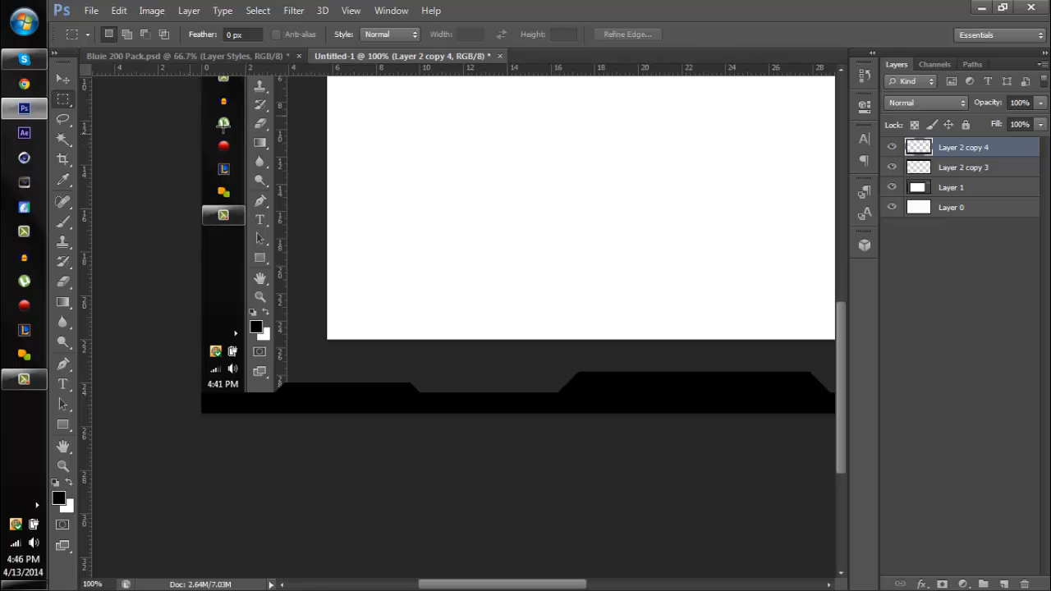
pyautogui.moveTo(202, 151); pyautogui.dragTo(532, 391)
pyautogui.hotkey('ctrl', 'd')
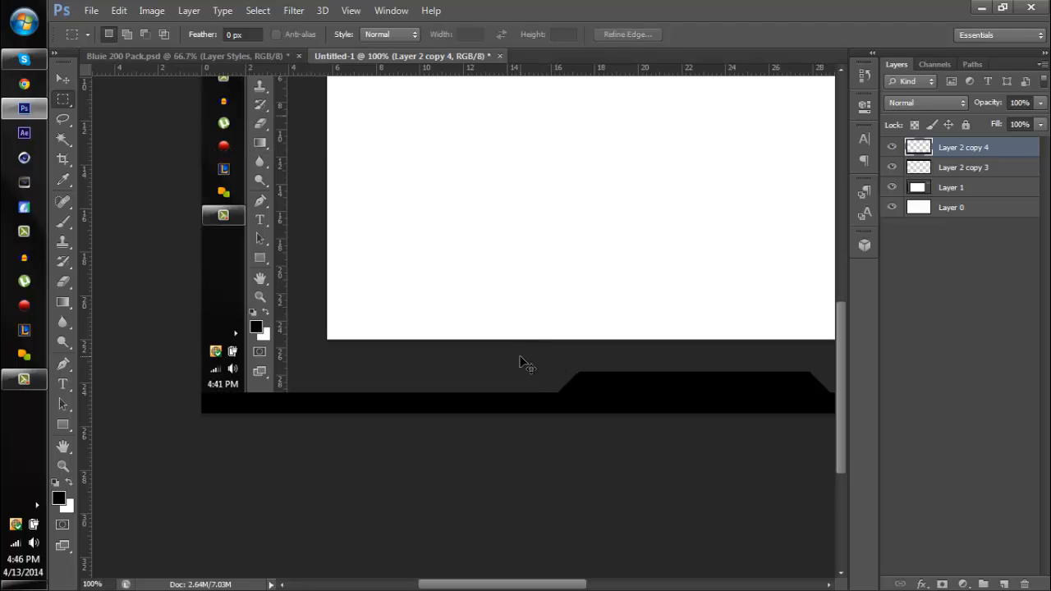
# - Place a vertical guide at the canvas centre and delete the right half of the footer up to it
pyautogui.hotkey('ctrl', '-')
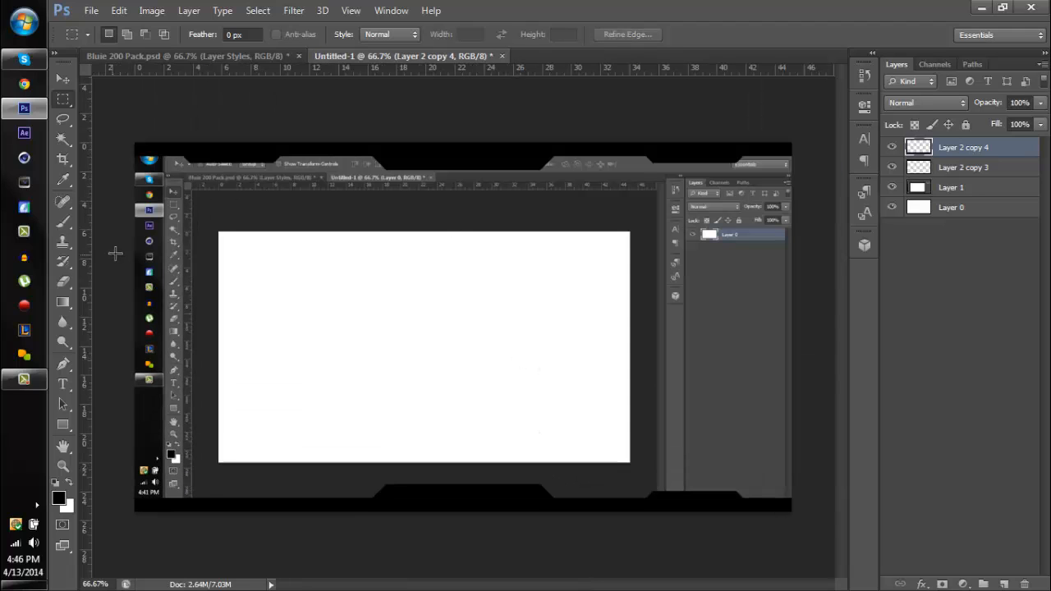
pyautogui.moveTo(85, 243); pyautogui.dragTo(468, 238)
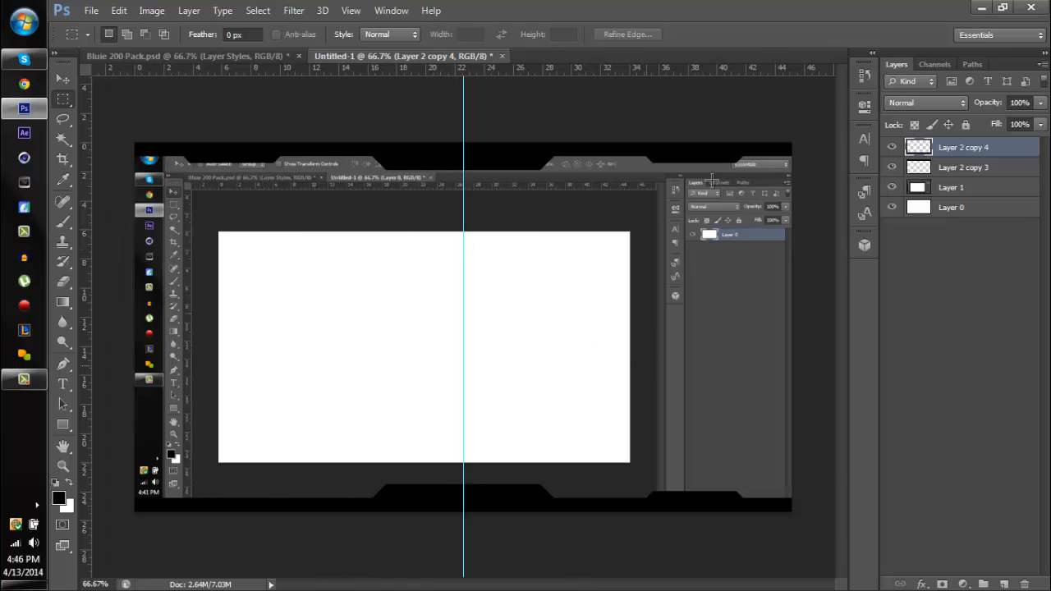
pyautogui.moveTo(791, 143); pyautogui.dragTo(454, 499)
pyautogui.press('Delete')
pyautogui.hotkey('ctrl', 'd')
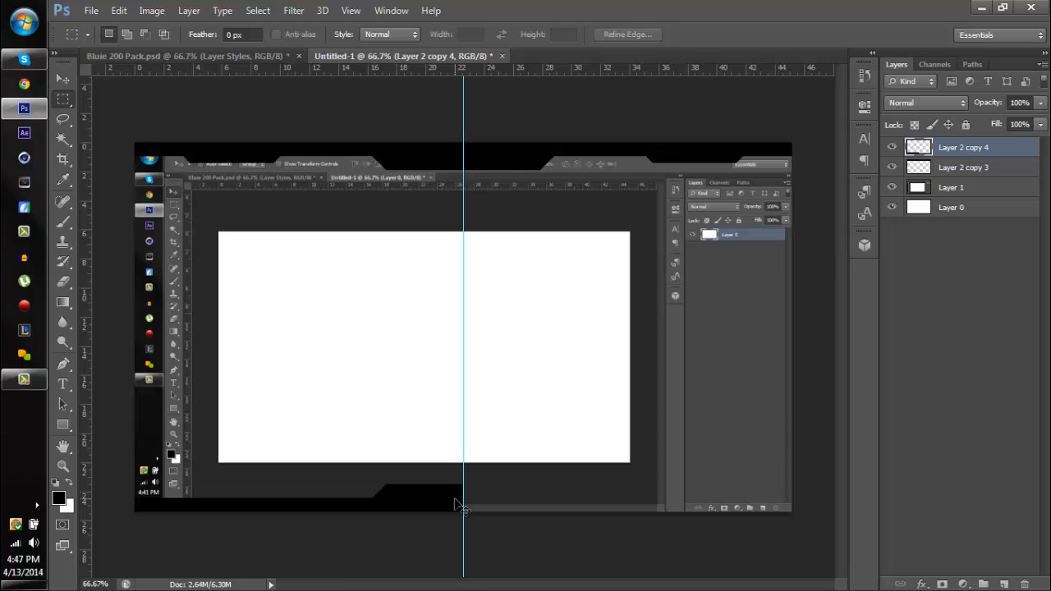
# - Duplicate the remaining footer half, flip the copy horizontally to fill the right half of the canvas, and remove the centre guide
pyautogui.hotkey('ctrl', 'j')
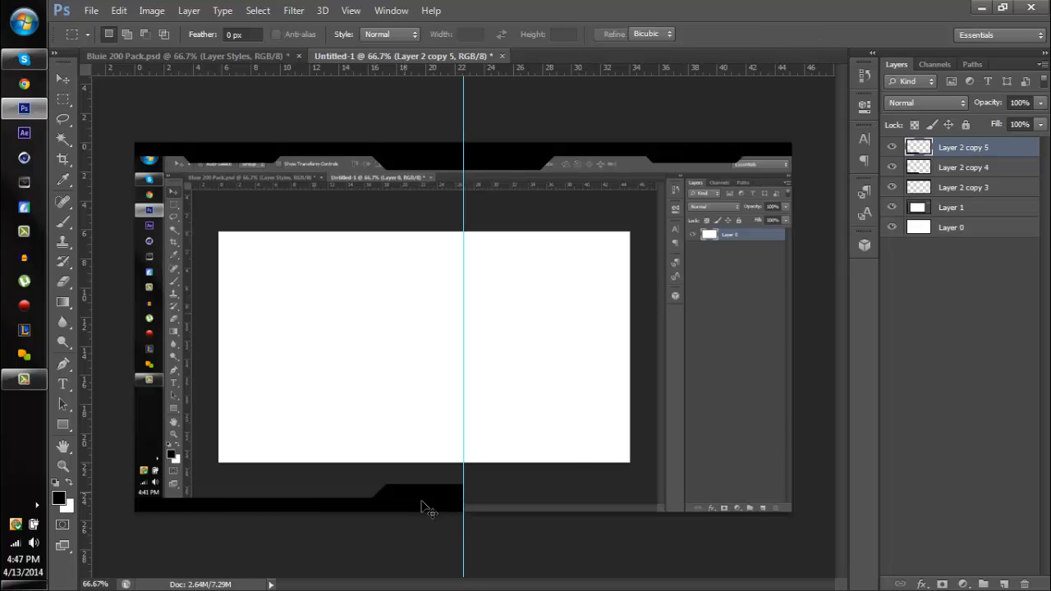
pyautogui.hotkey('ctrl', 't')
pyautogui.rightClick(423, 501)
pyautogui.click(497, 476)
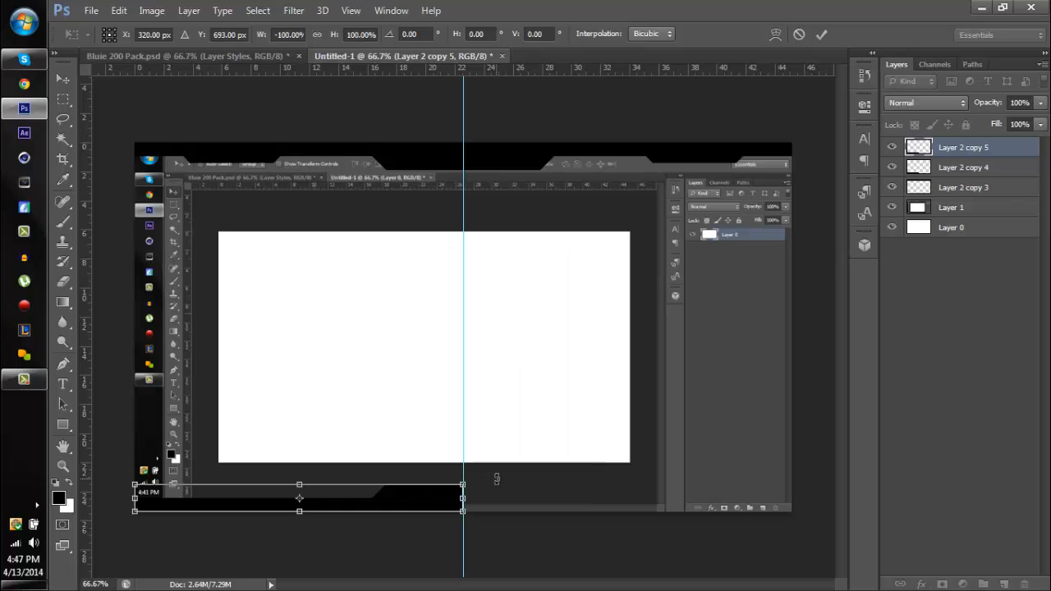
pyautogui.press('Return')
pyautogui.press('m')
pyautogui.press('v')
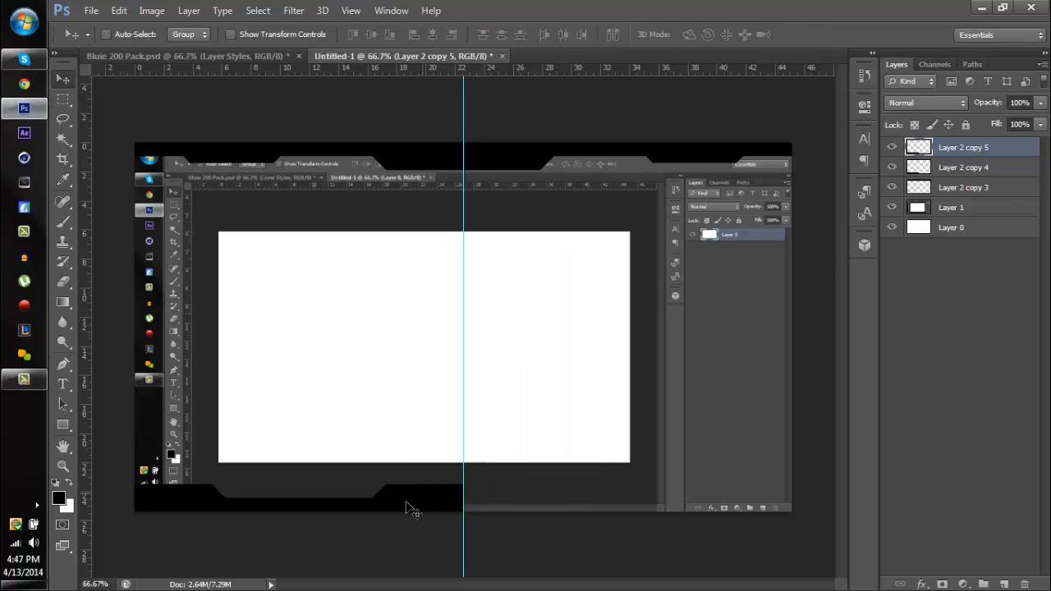
pyautogui.moveTo(411, 504); pyautogui.dragTo(737, 484)
pyautogui.moveTo(462, 249); pyautogui.dragTo(70, 212)
# - Try to merge the footer halves and the header into one layer, and undo both merges
pyautogui.keyDown('shift'); pyautogui.click(999, 171); pyautogui.keyUp('shift')
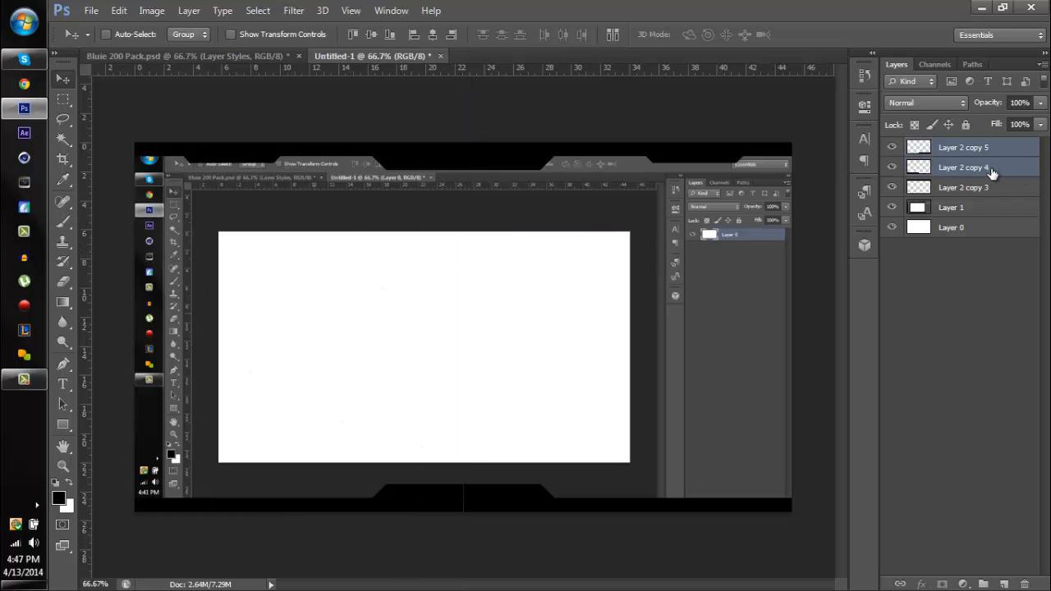
pyautogui.hotkey('ctrl', 'e')
pyautogui.keyDown('shift'); pyautogui.click(965, 169); pyautogui.keyUp('shift')
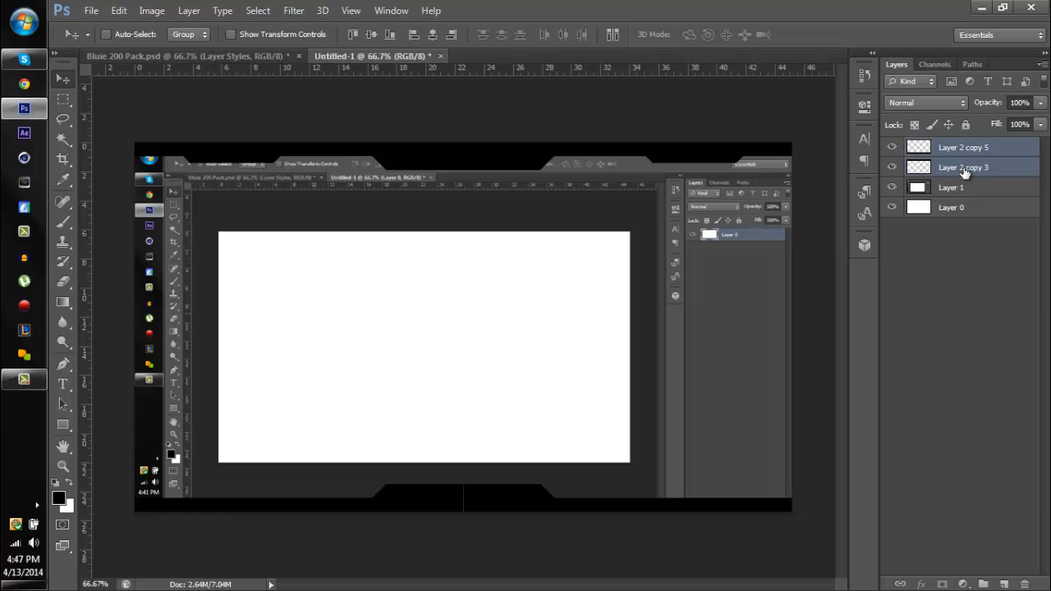
pyautogui.hotkey('ctrl', 'e')
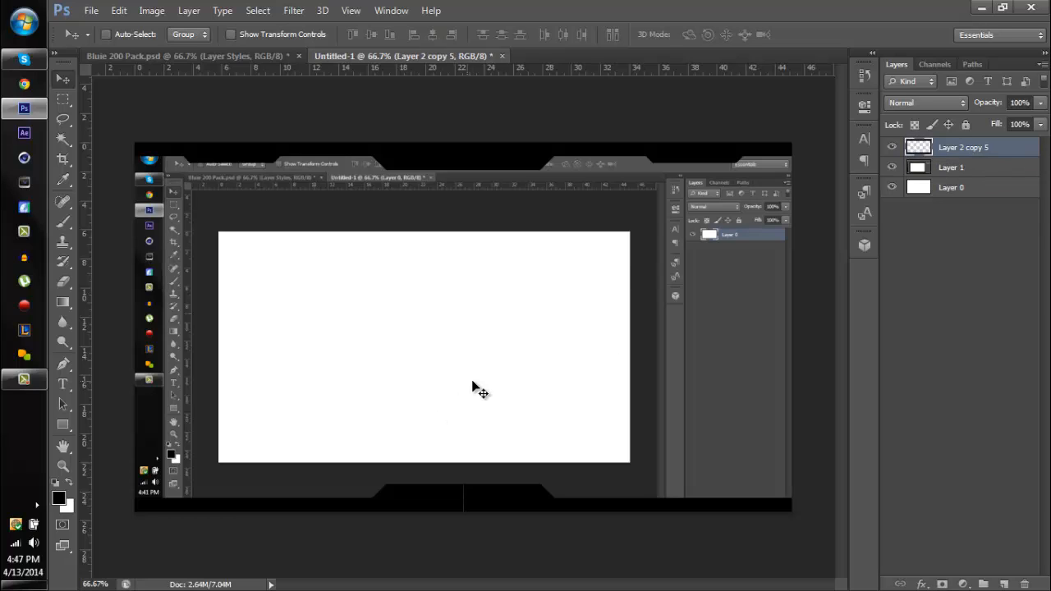
pyautogui.hotkey('ctrl', 'z')
pyautogui.hotkey('ctrl', 'alt', 'z')
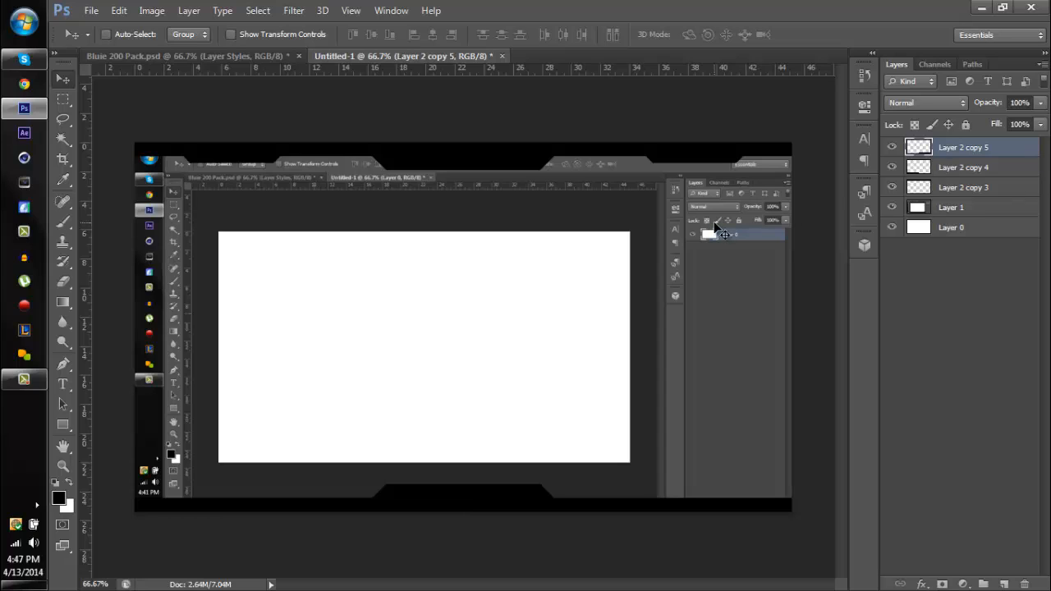
# - Merge the header layer and both footer halves into a single layer
pyautogui.keyDown('shift'); pyautogui.click(985, 188); pyautogui.keyUp('shift')
pyautogui.hotkey('ctrl', 'e')
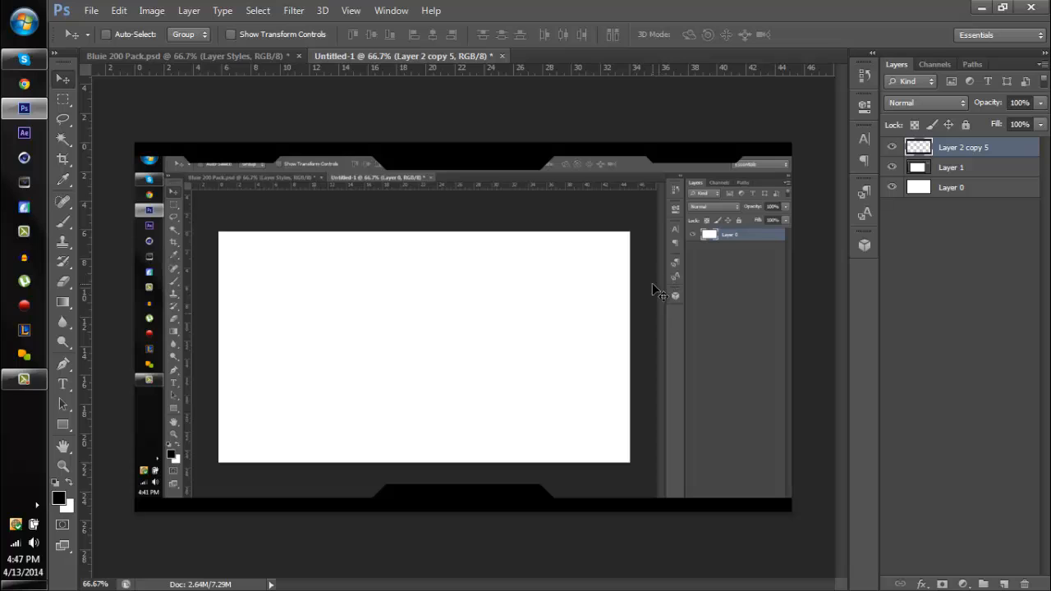
# - Copy the flat left part of the footer strip to a new layer, rotate it -90°, and place it along the canvas's left edge
pyautogui.click(64, 98)
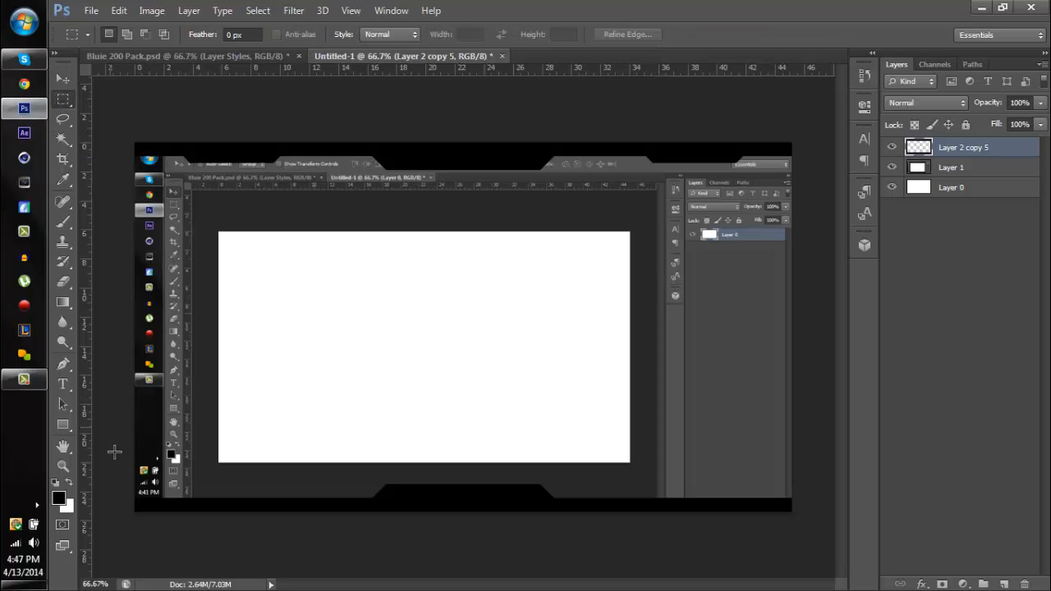
pyautogui.moveTo(134, 456); pyautogui.dragTo(367, 546)
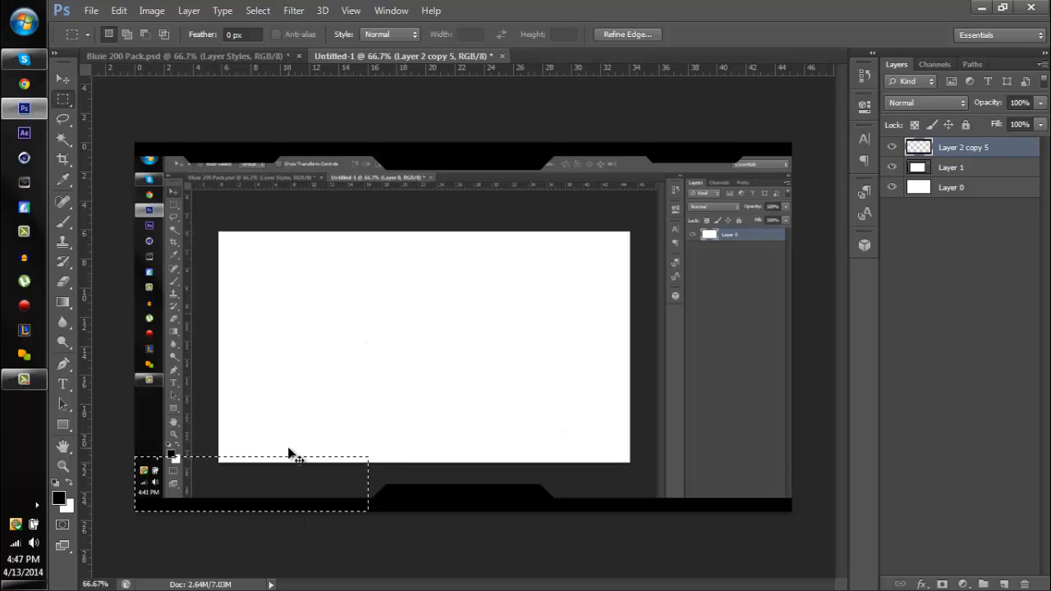
pyautogui.hotkey('ctrl', 'j')
pyautogui.click(62, 79)
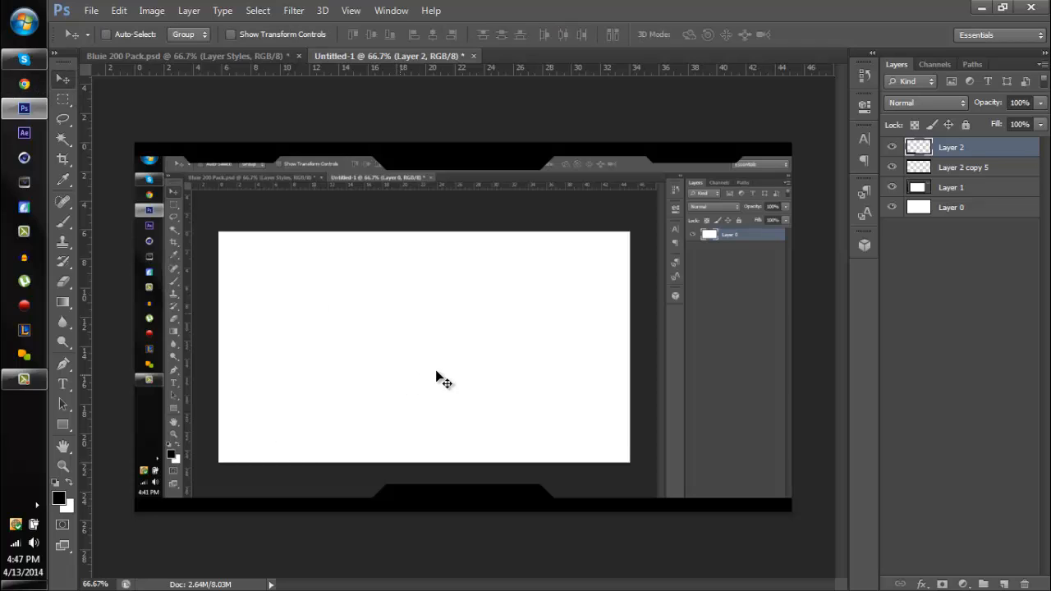
pyautogui.hotkey('ctrl', 't')
pyautogui.moveTo(477, 443); pyautogui.dragTo(212, 345)
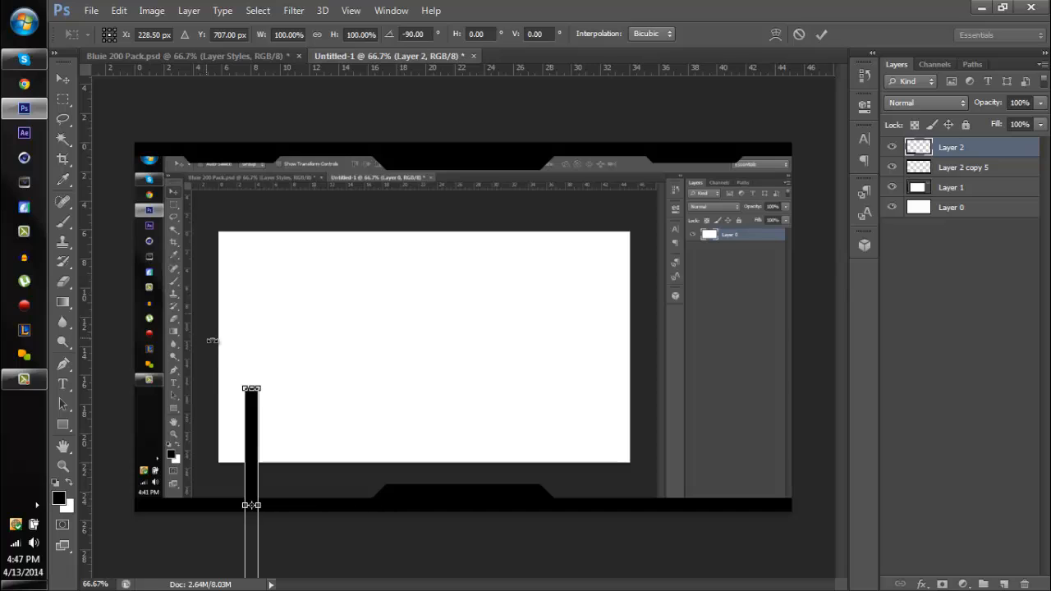
pyautogui.press('Return')
pyautogui.moveTo(227, 387); pyautogui.dragTo(149, 311)
# - Duplicate the vertical strip, shift the copy to cover the rest of the left edge, and merge both strips
pyautogui.hotkey('ctrl', 'j')
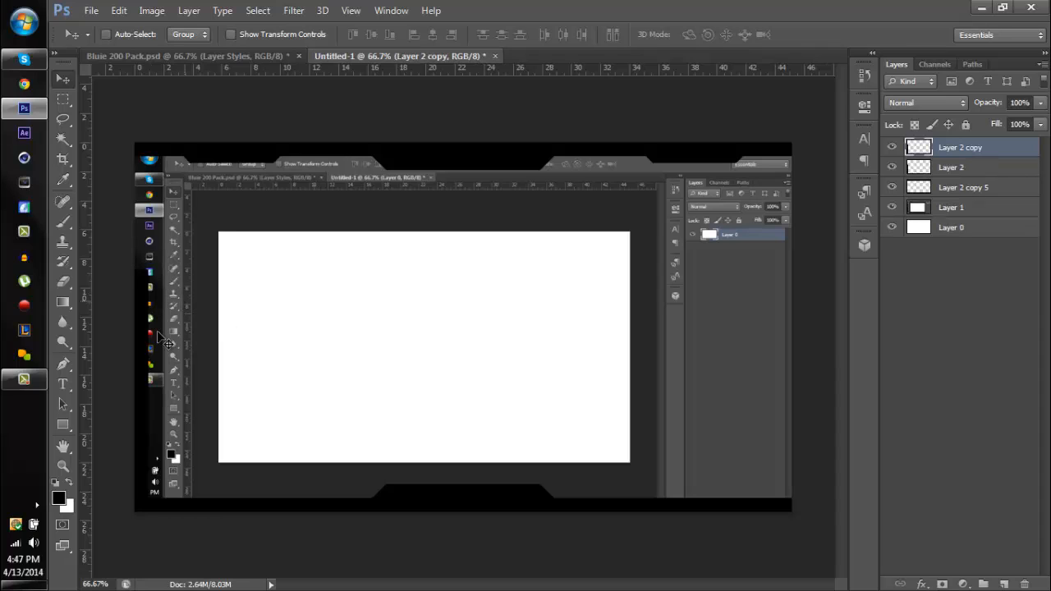
pyautogui.moveTo(153, 263); pyautogui.dragTo(152, 334)
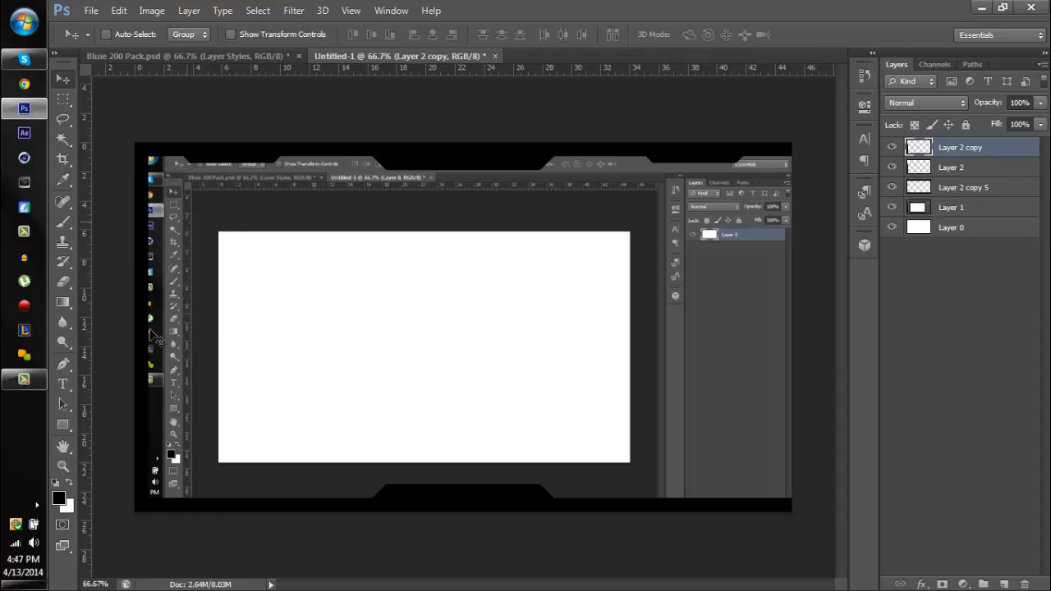
pyautogui.keyDown('shift'); pyautogui.click(962, 168); pyautogui.keyUp('shift')
pyautogui.hotkey('ctrl', 'e')
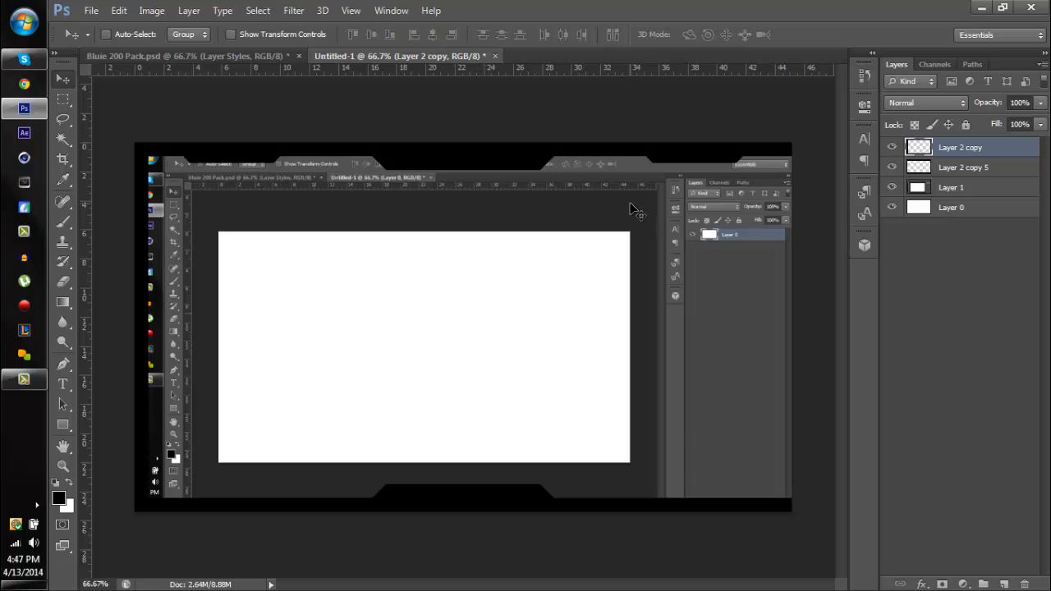
# - Duplicate the left border onto the canvas's right edge and merge both borders with the header and footer layer
pyautogui.hotkey('ctrl', 'j')
pyautogui.moveTo(239, 282); pyautogui.dragTo(801, 271)
pyautogui.keyDown('shift'); pyautogui.click(985, 189); pyautogui.keyUp('shift')
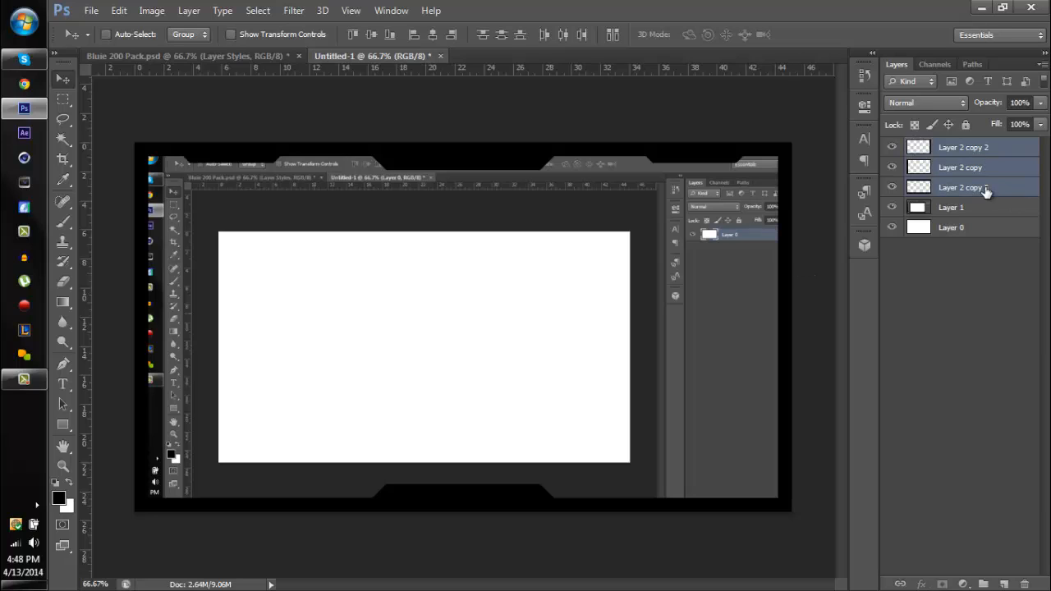
pyautogui.hotkey('ctrl', 'e')
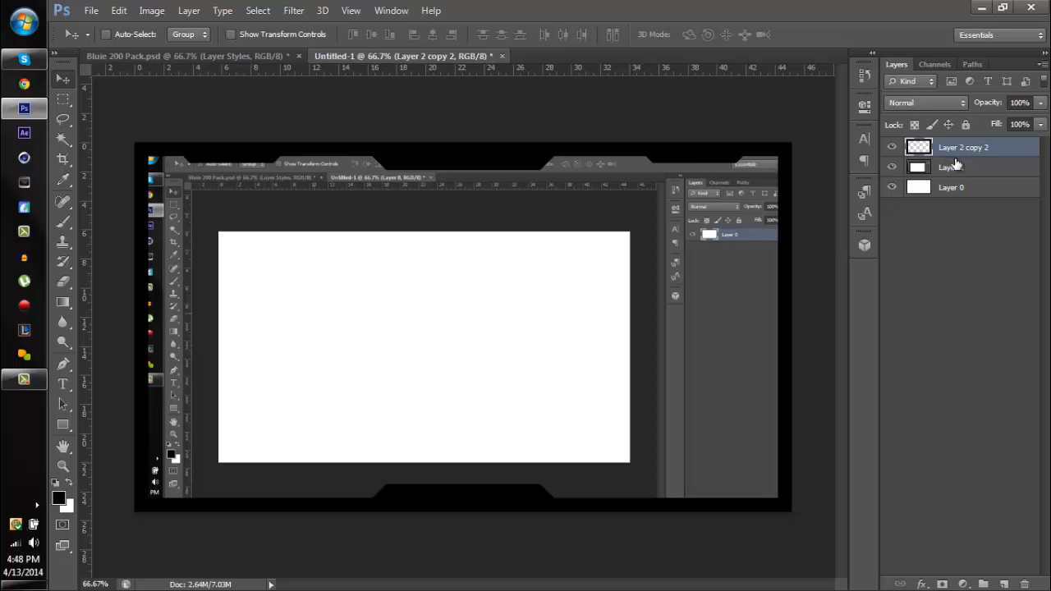
# - Create a new layer, load the merged frame's outline as a selection, and expand that selection
pyautogui.hotkey('ctrl', 'shift', 'n')
pyautogui.press('Return')
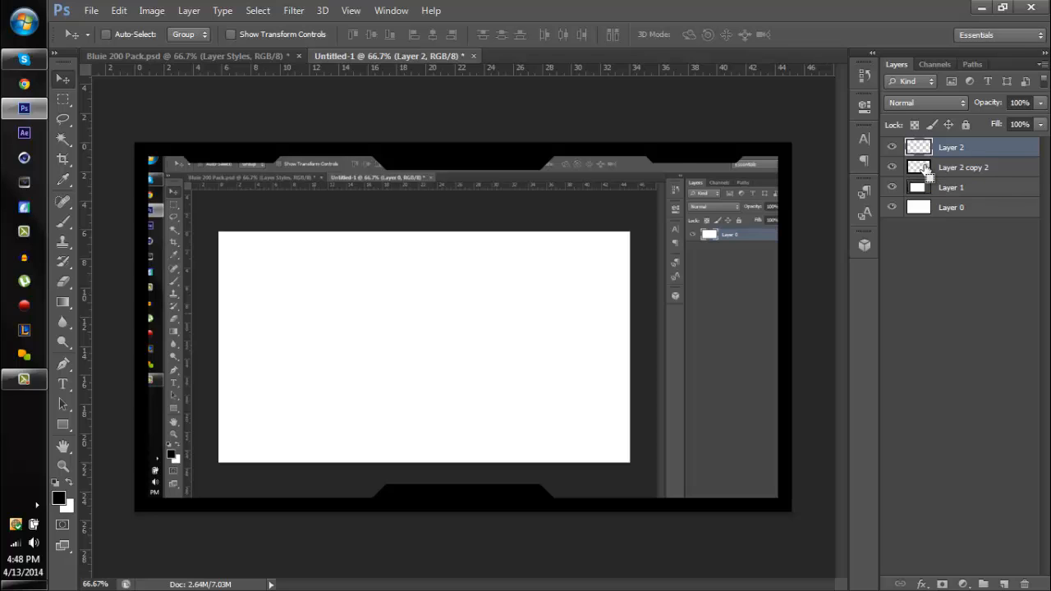
pyautogui.keyDown('ctrl'); pyautogui.click(926, 168); pyautogui.keyUp('ctrl')
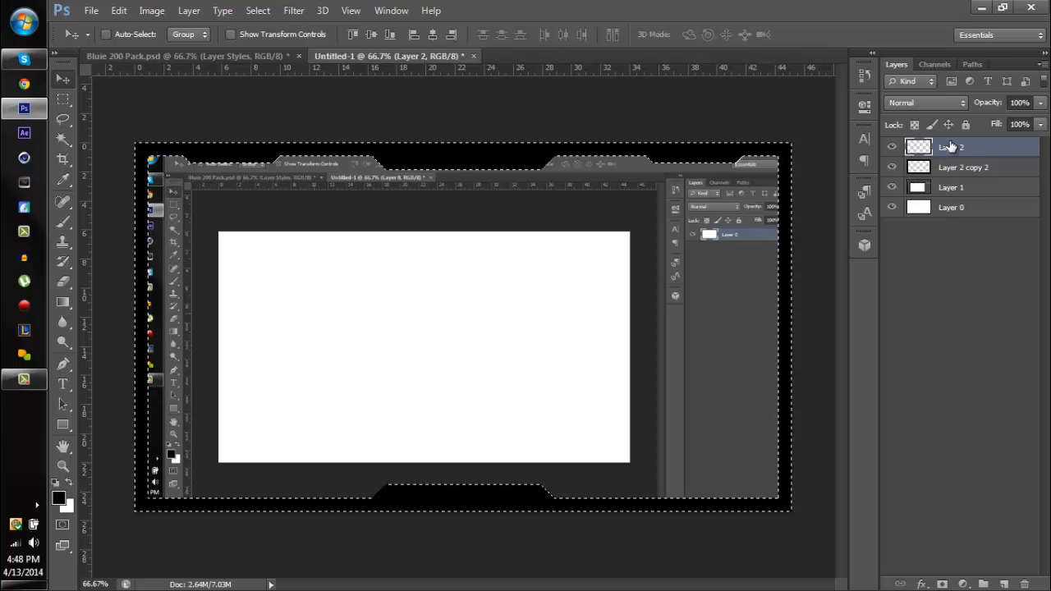
pyautogui.click(257, 9)
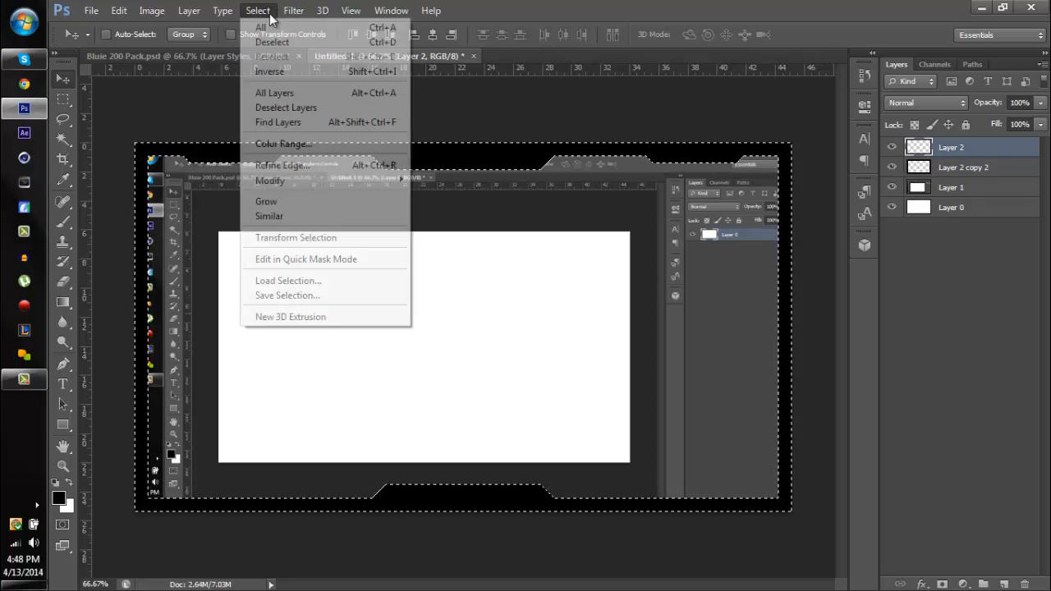
pyautogui.moveTo(354, 182)
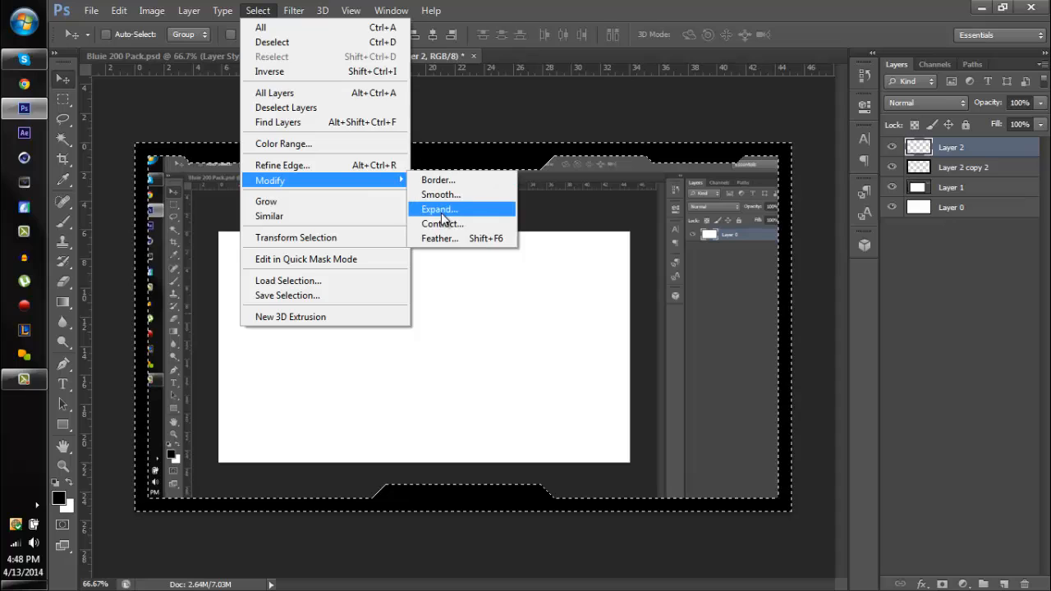
pyautogui.click(441, 212)
pyautogui.press('Return')
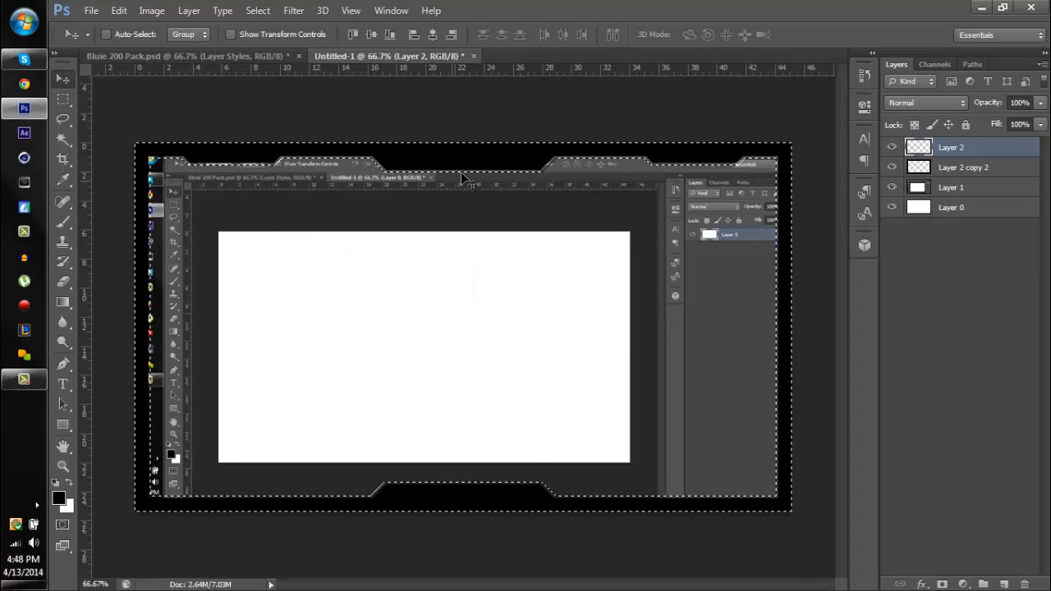
# - Fill the expanded selection with black on the new layer, deselect, and move the layer beneath the frame layer
pyautogui.hotkey('alt', 'BackSpace')
pyautogui.hotkey('ctrl', 'd')
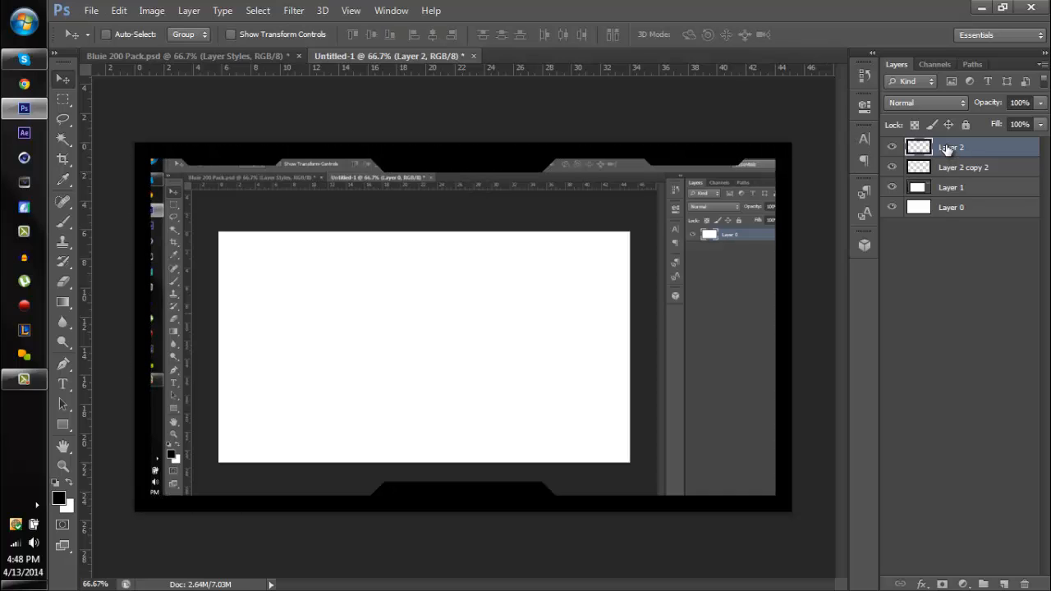
pyautogui.moveTo(949, 150); pyautogui.dragTo(947, 172)
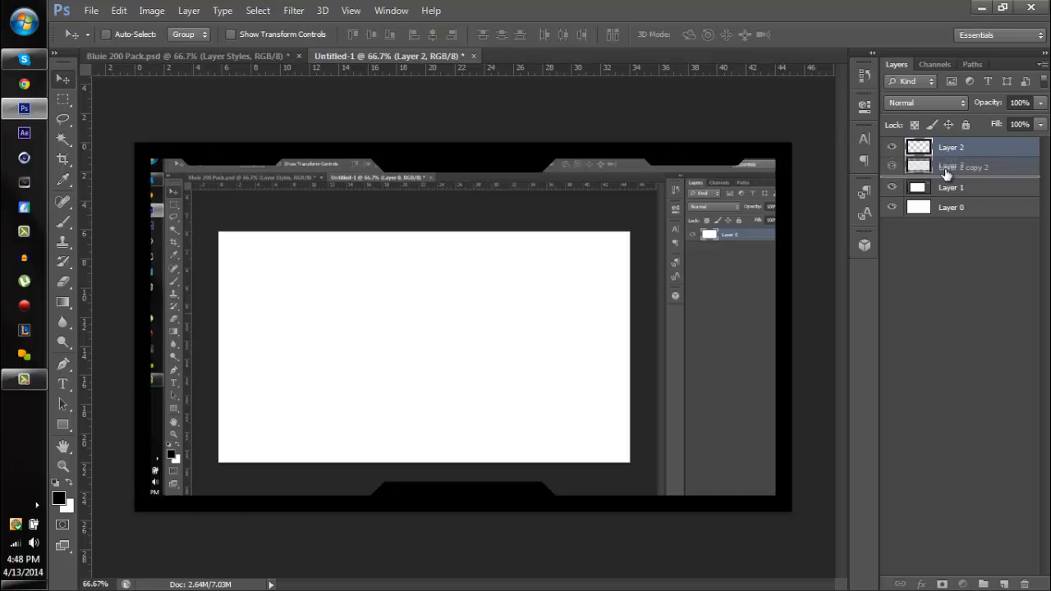
# - Copy the layer style of the text 3 layer in Bluie 200 Pack.psd and return to the Untitled-1 document
pyautogui.click(215, 55)
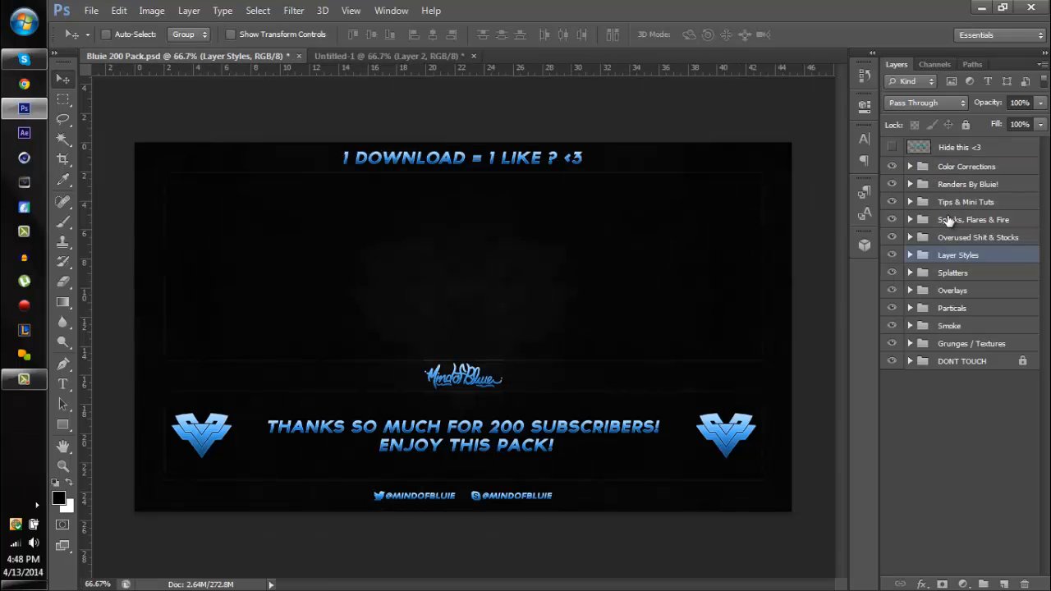
pyautogui.click(908, 255)
pyautogui.rightClick(1004, 312)
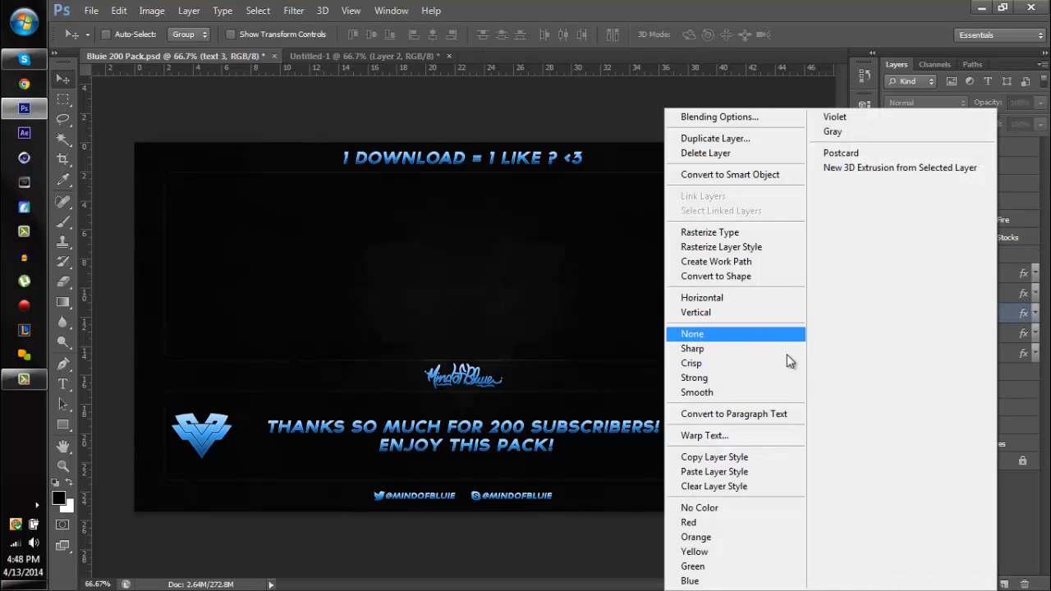
pyautogui.click(728, 462)
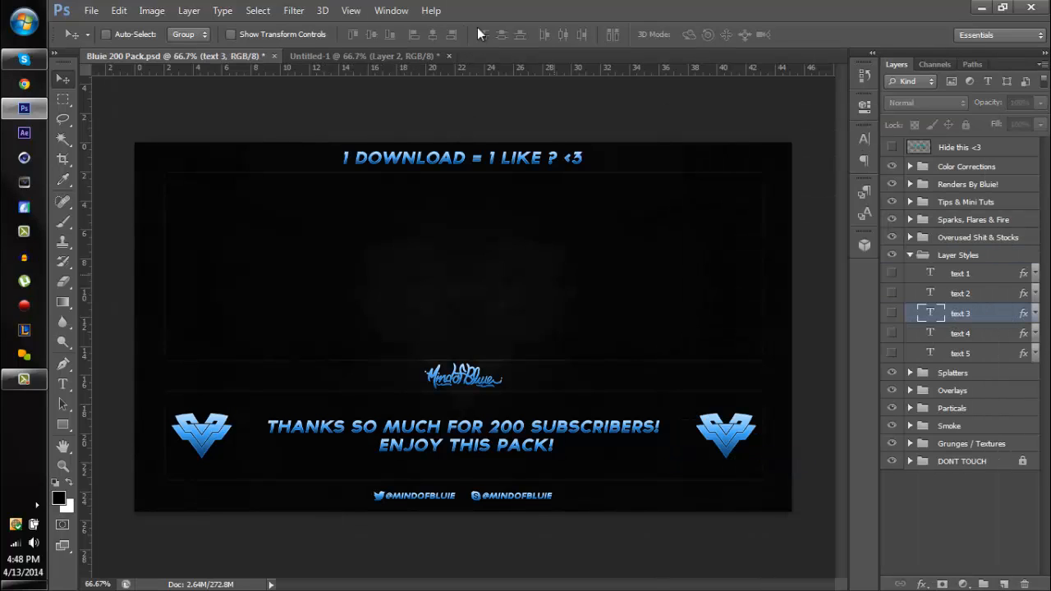
pyautogui.click(359, 55)
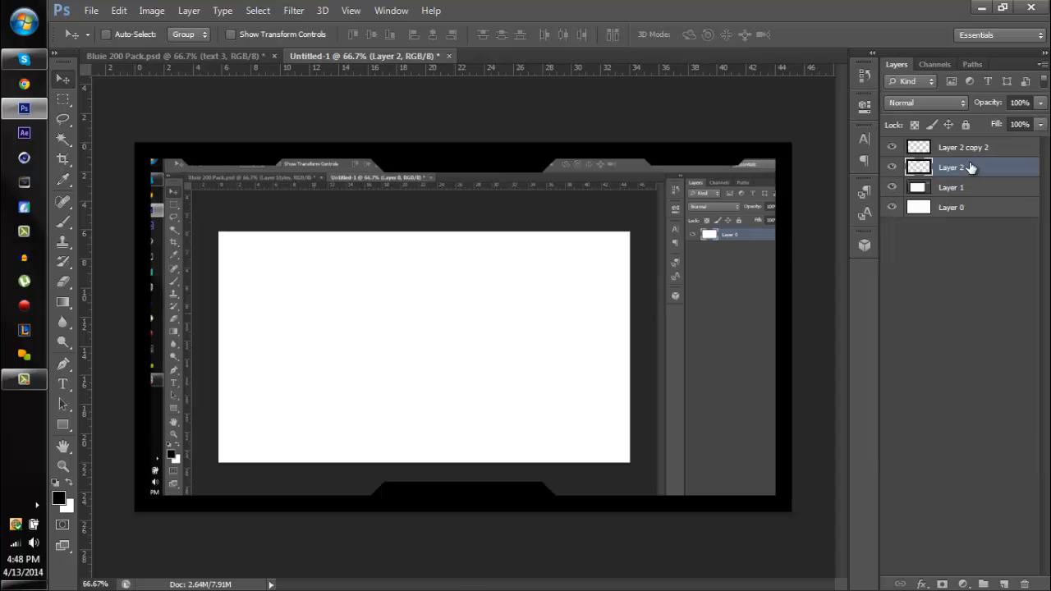
# - Paste the copied layer style onto the black outline layer, Layer 2, and collapse its effects list
pyautogui.rightClick(969, 168)
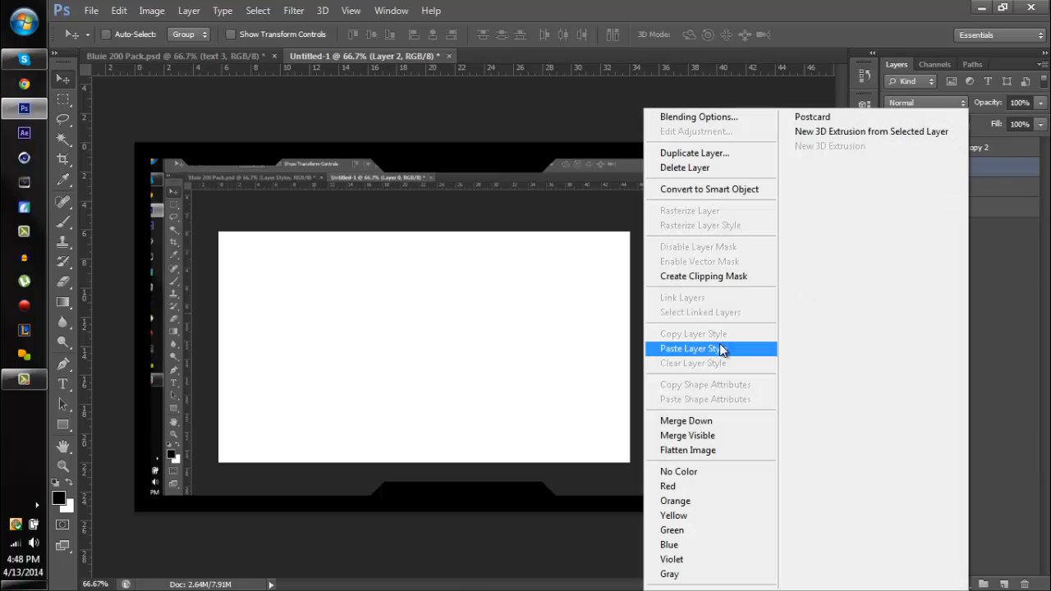
pyautogui.click(723, 350)
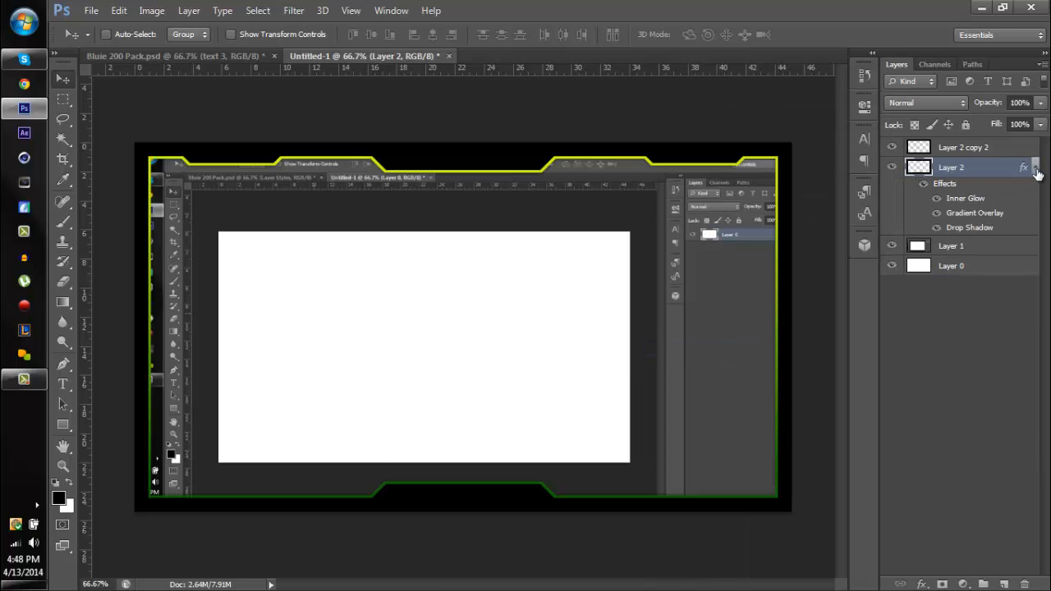
pyautogui.click(1035, 169)
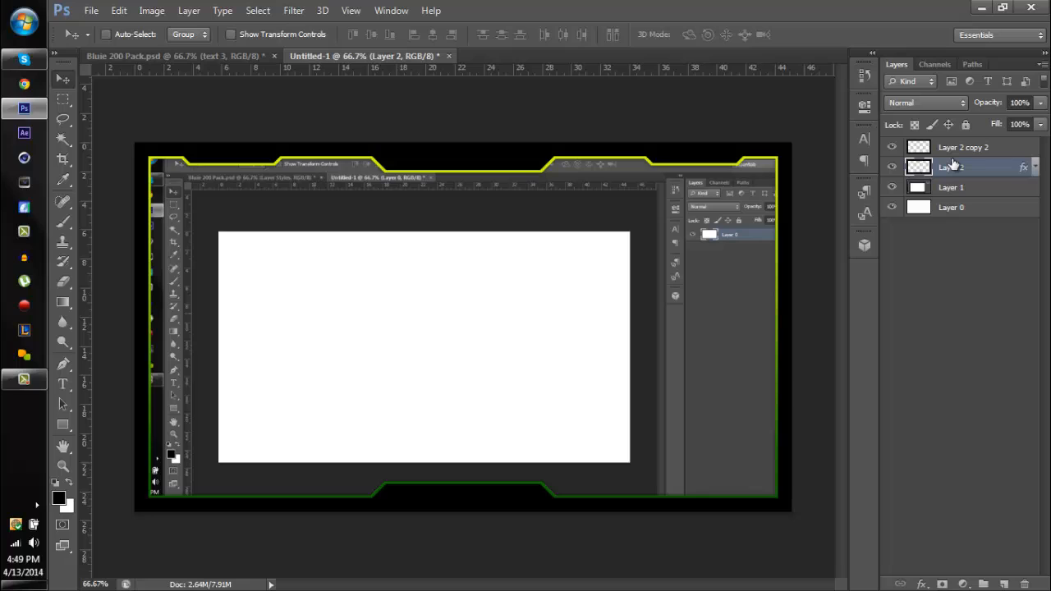
# - Delete the outline layer and select the full-width band between new horizontal guides placed at the inner edges of the header and footer tabs
pyautogui.press('Delete')
pyautogui.click(64, 100)
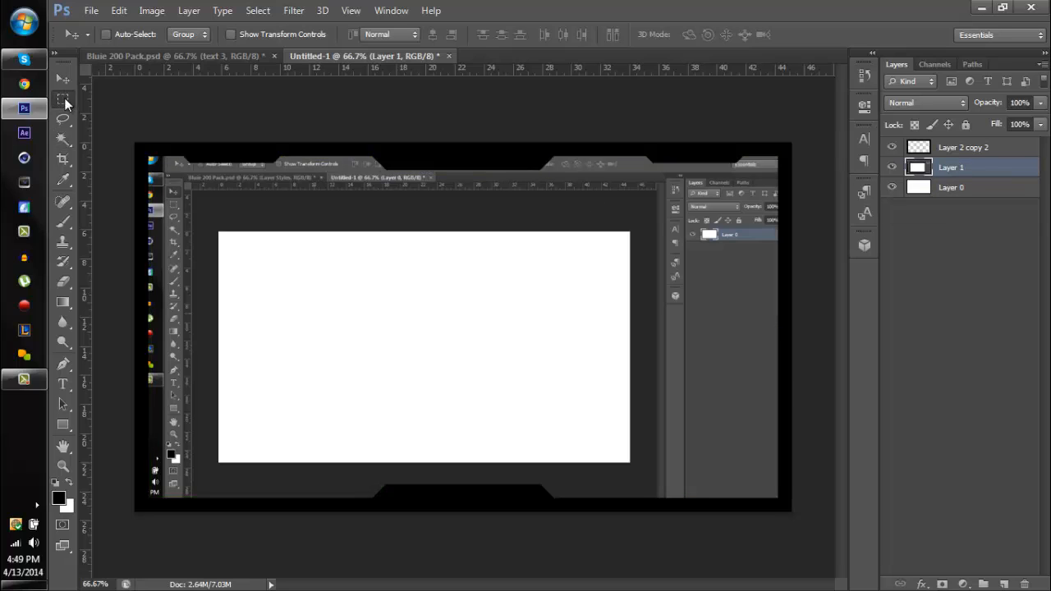
pyautogui.moveTo(234, 72); pyautogui.dragTo(266, 170)
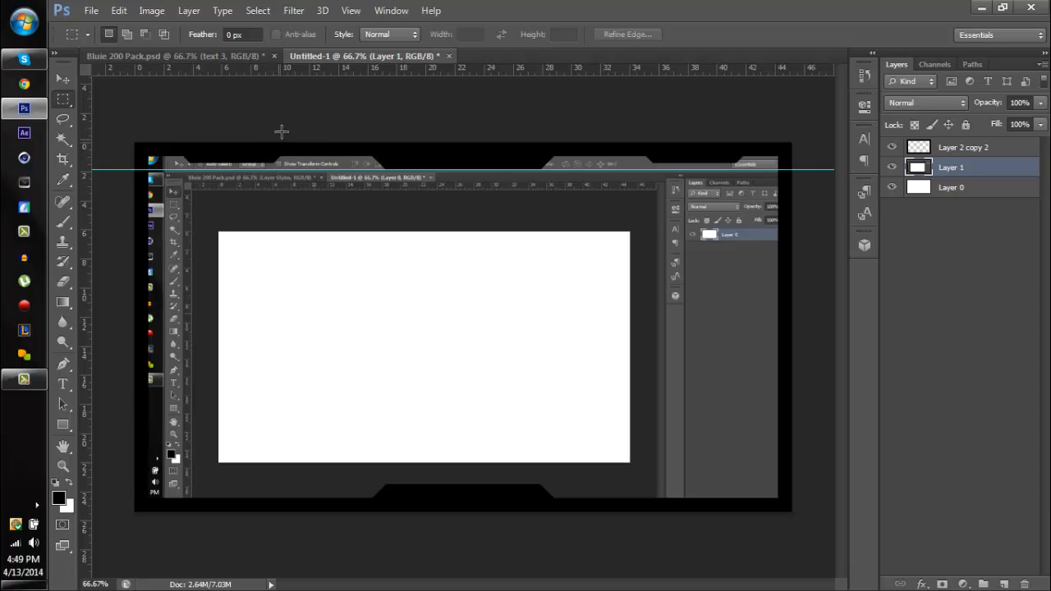
pyautogui.moveTo(325, 149); pyautogui.dragTo(397, 484)
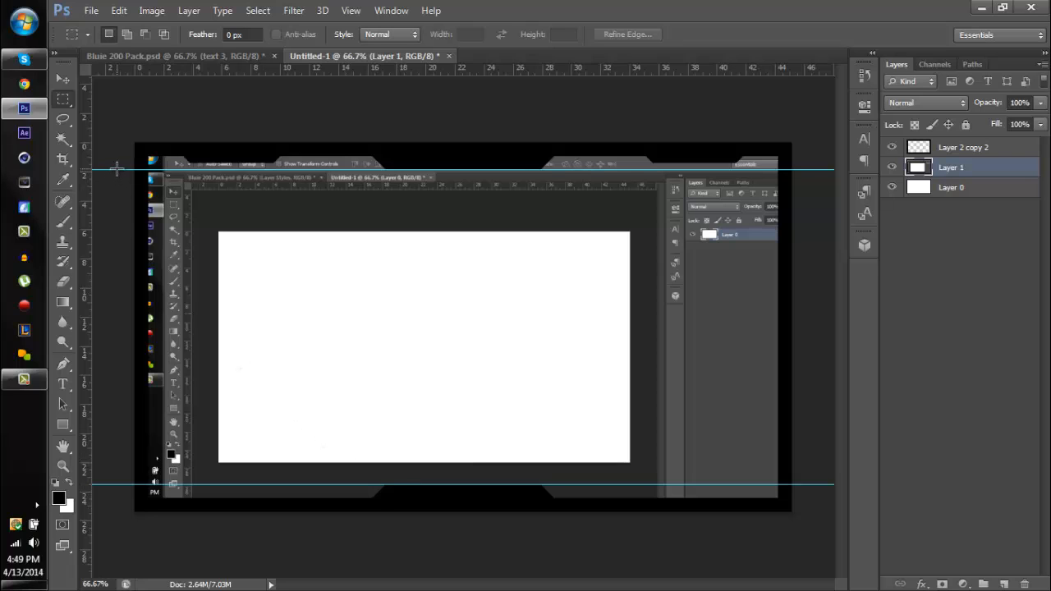
pyautogui.moveTo(117, 169); pyautogui.dragTo(892, 482)
pyautogui.press('Delete')
pyautogui.hotkey('ctrl', 'd')
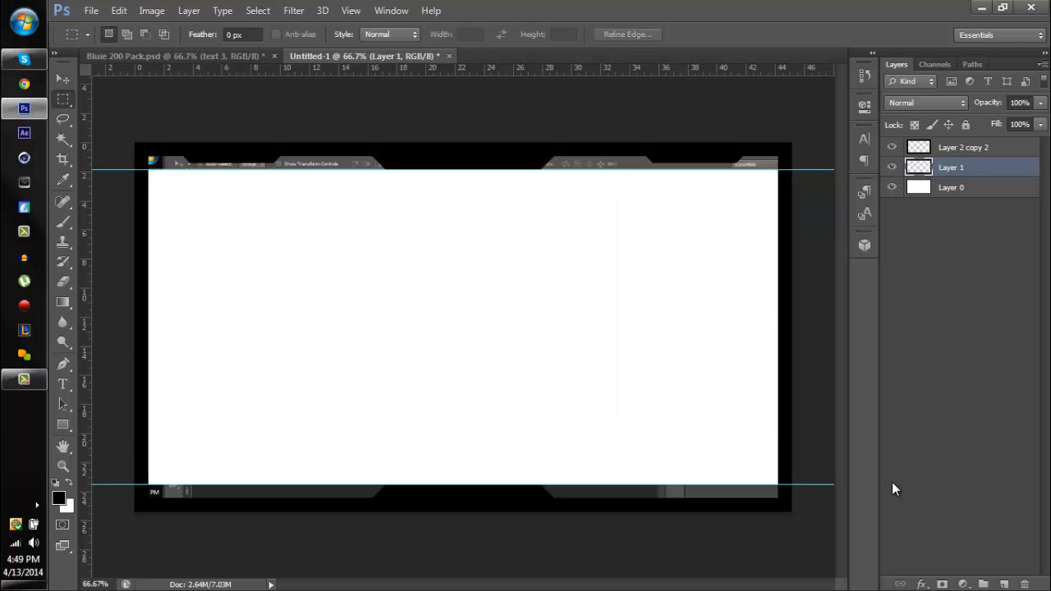
pyautogui.hotkey('ctrl', 'alt', 'z')
pyautogui.hotkey('ctrl', 'alt', 'z')
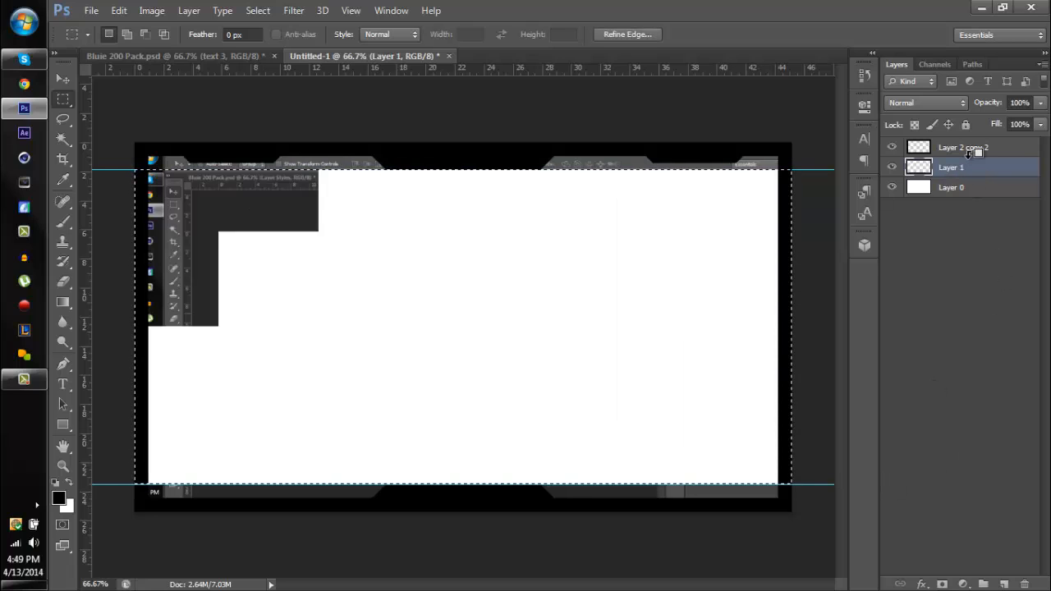
# - Clear the side borders inside the selected band on the frame layer, Layer 2 copy 2, deselect, and hide the guides
pyautogui.click(970, 152)
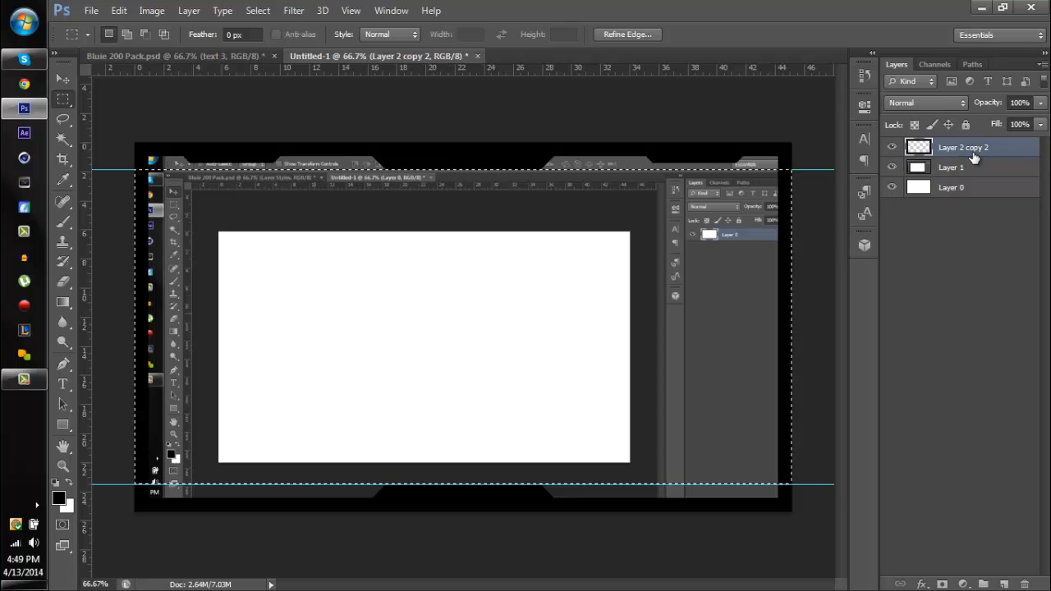
pyautogui.hotkey('ctrl', 'd')
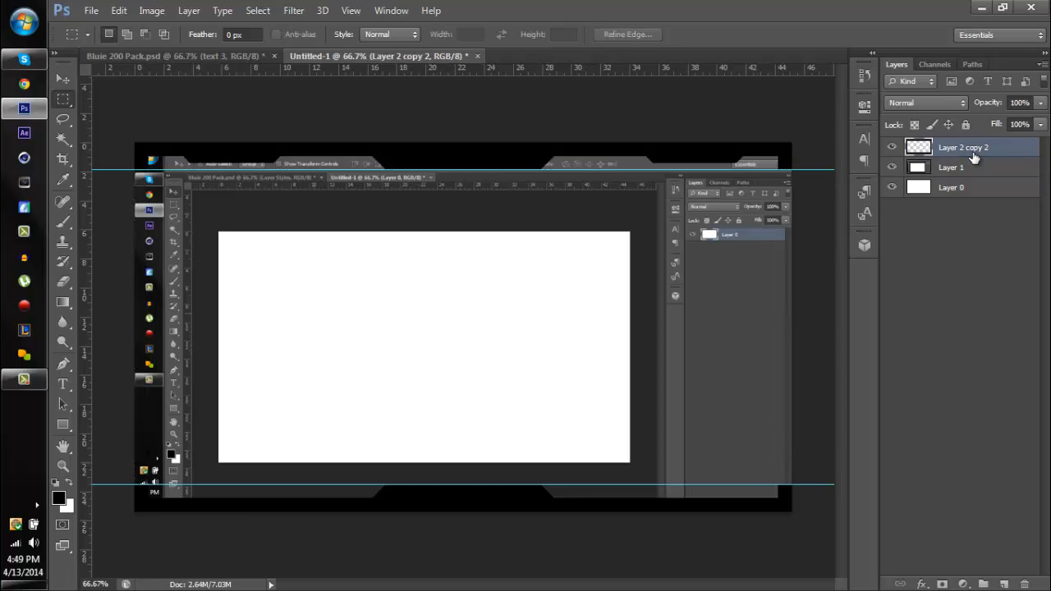
pyautogui.hotkey('ctrl', ';')
# - Erase the leftover side-border stub at the upper-left corner of the frame layer and deselect
pyautogui.hotkey('ctrl', '+')
pyautogui.hotkey('ctrl', '+')
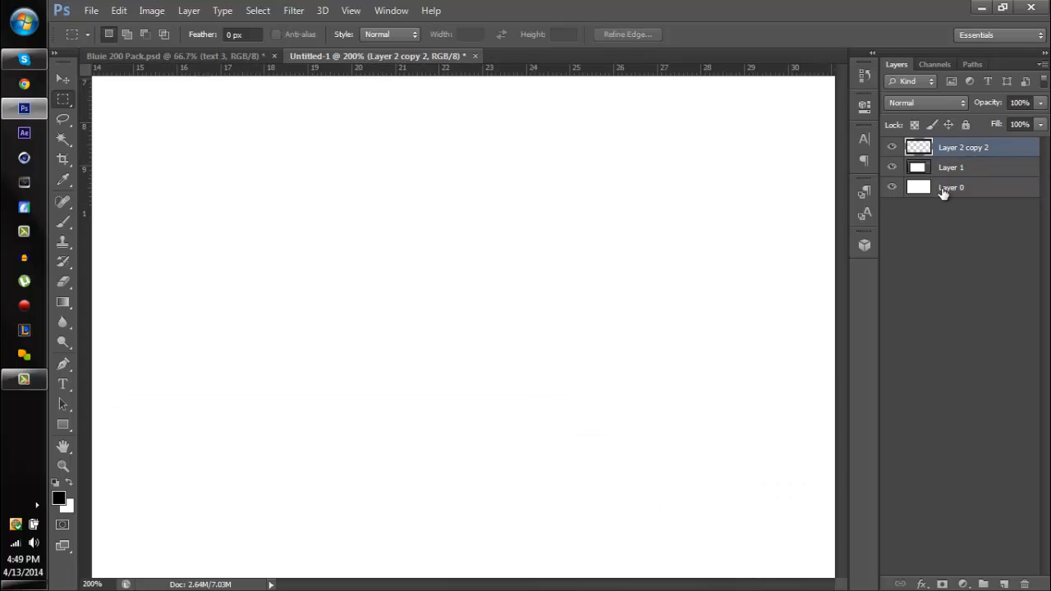
pyautogui.moveTo(430, 263); pyautogui.dragTo(530, 285)
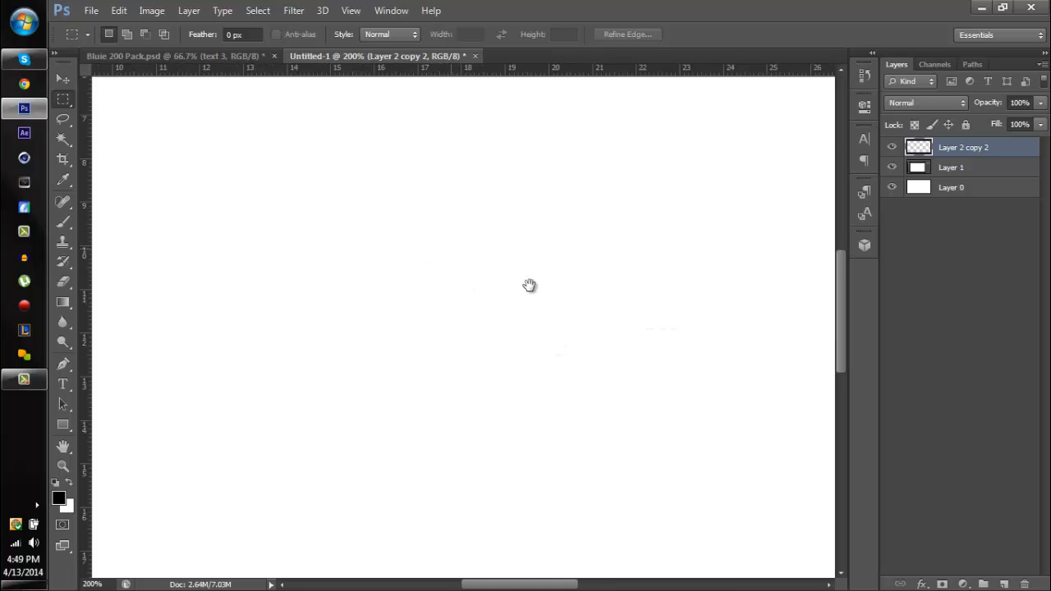
pyautogui.moveTo(585, 224); pyautogui.dragTo(737, 292)
pyautogui.moveTo(425, 174); pyautogui.dragTo(526, 221)
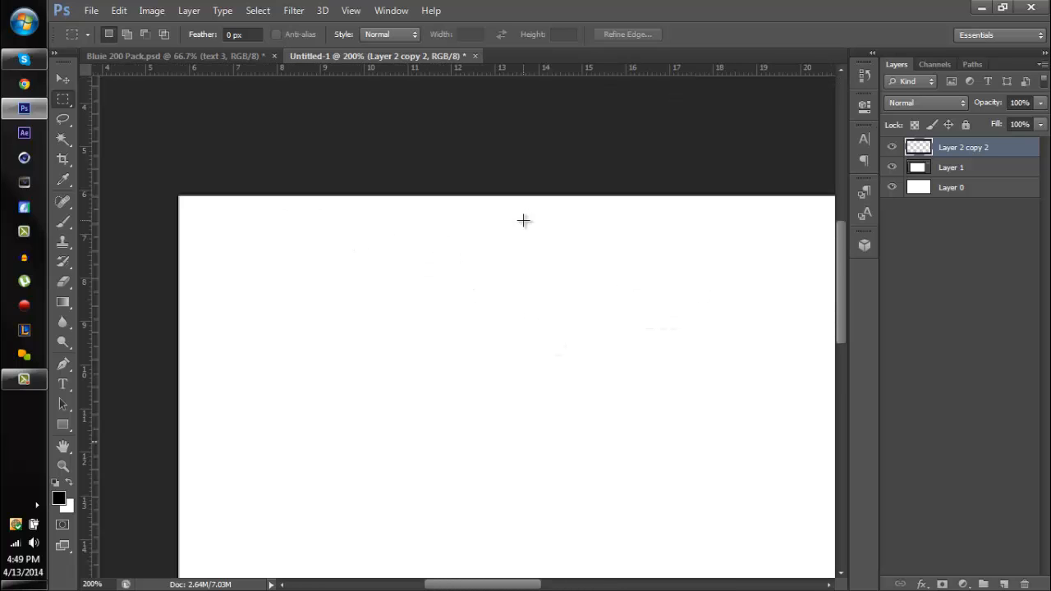
pyautogui.hotkey('ctrl', '-')
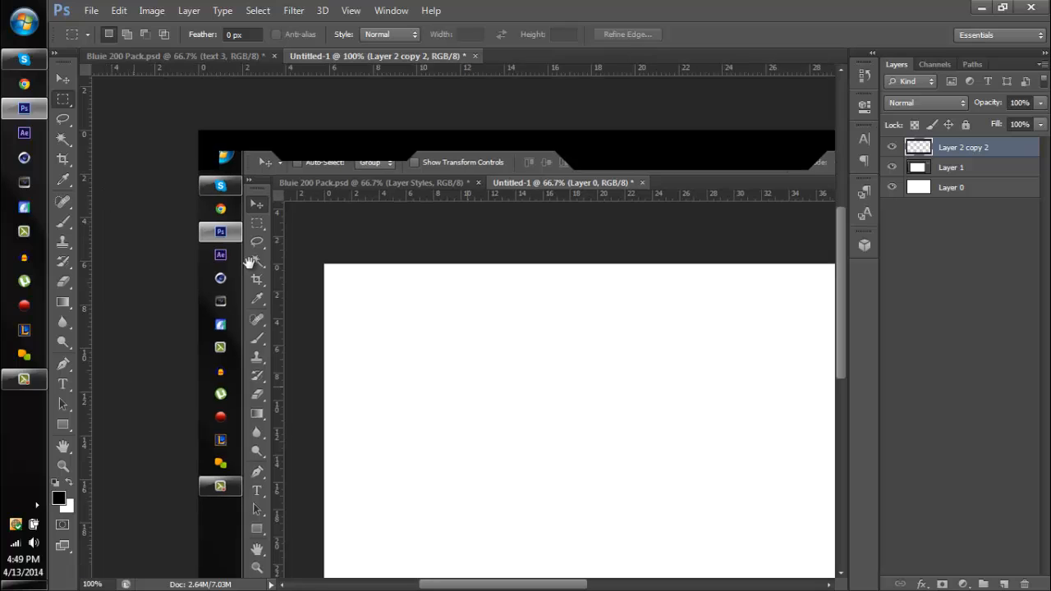
pyautogui.moveTo(130, 199); pyautogui.dragTo(249, 263)
pyautogui.moveTo(358, 246); pyautogui.dragTo(298, 214)
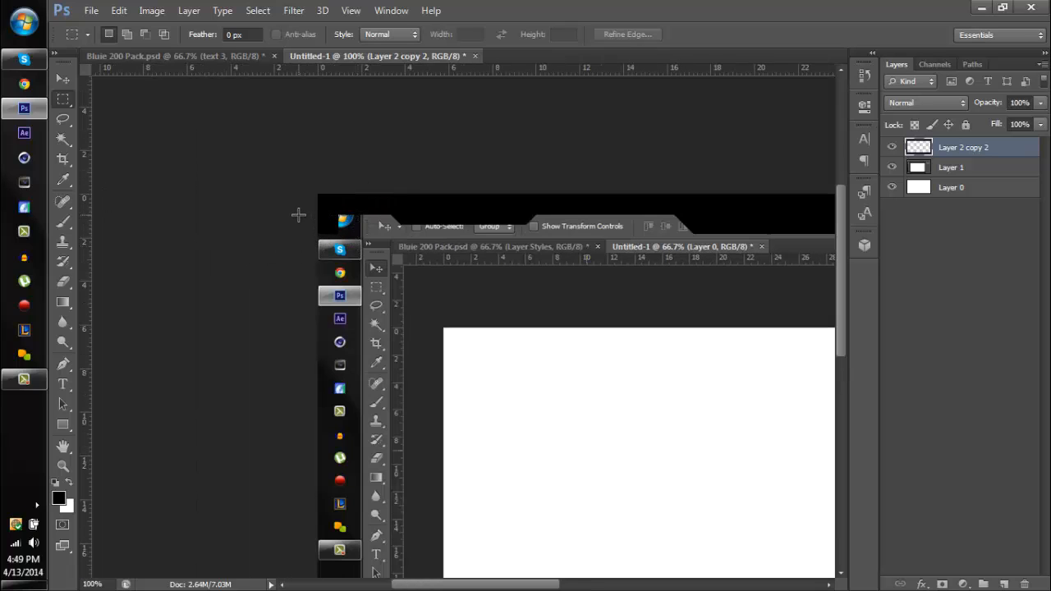
pyautogui.press('Delete')
pyautogui.hotkey('ctrl', 'd')
# - Erase the leftover side-border stub at the lower-left corner of the frame layer and deselect
pyautogui.moveTo(415, 400); pyautogui.dragTo(268, 305)
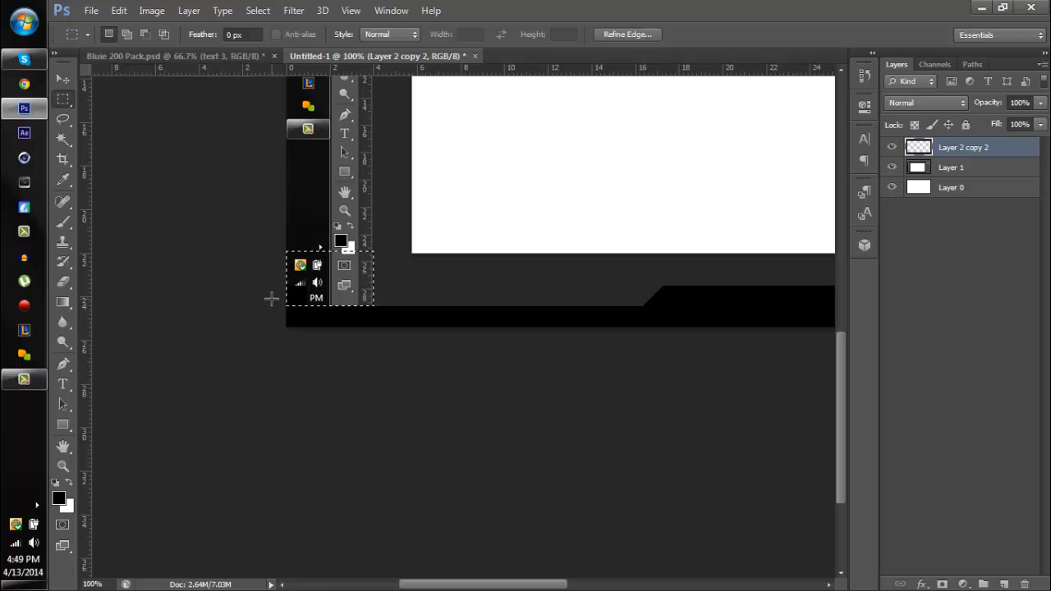
pyautogui.hotkey('ctrl', 'd')
pyautogui.hotkey('ctrl', '-')
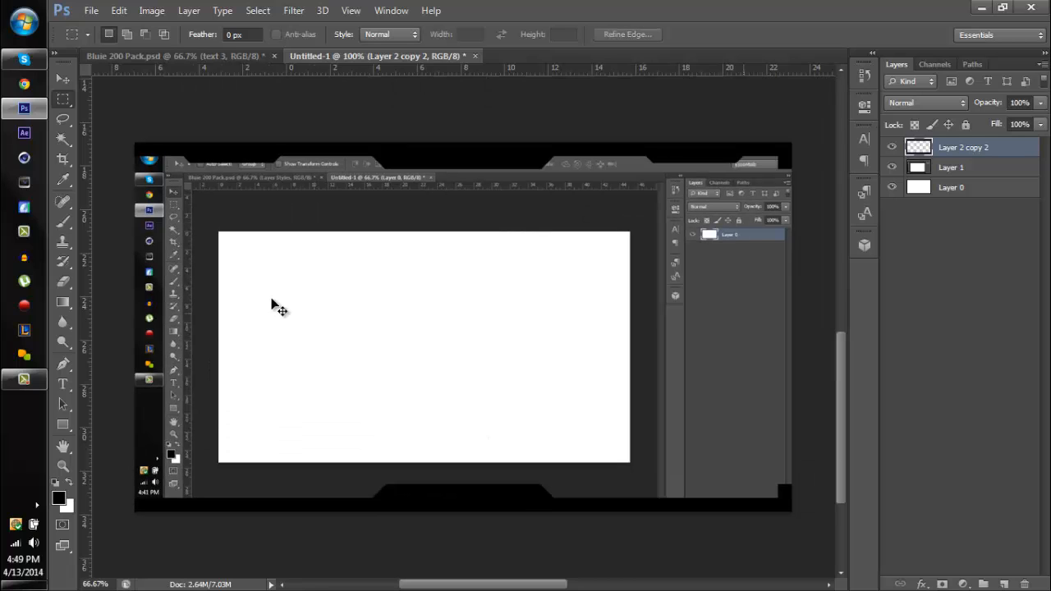
# - Place a vertical guide at the canvas centre and delete the right half of the frame layer
pyautogui.moveTo(86, 259); pyautogui.dragTo(464, 189)
pyautogui.click(64, 80)
pyautogui.click(64, 100)
pyautogui.moveTo(792, 143); pyautogui.dragTo(465, 544)
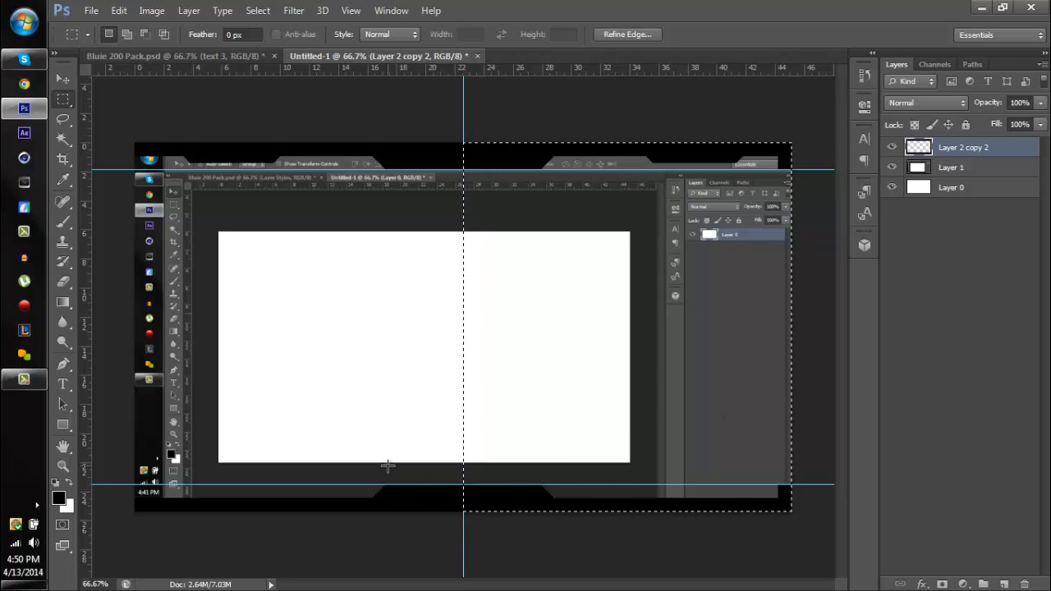
pyautogui.press('Delete')
pyautogui.hotkey('ctrl', 'd')
# - Duplicate the remaining left half of the frame and flip the copy horizontally
pyautogui.hotkey('ctrl', 'j')
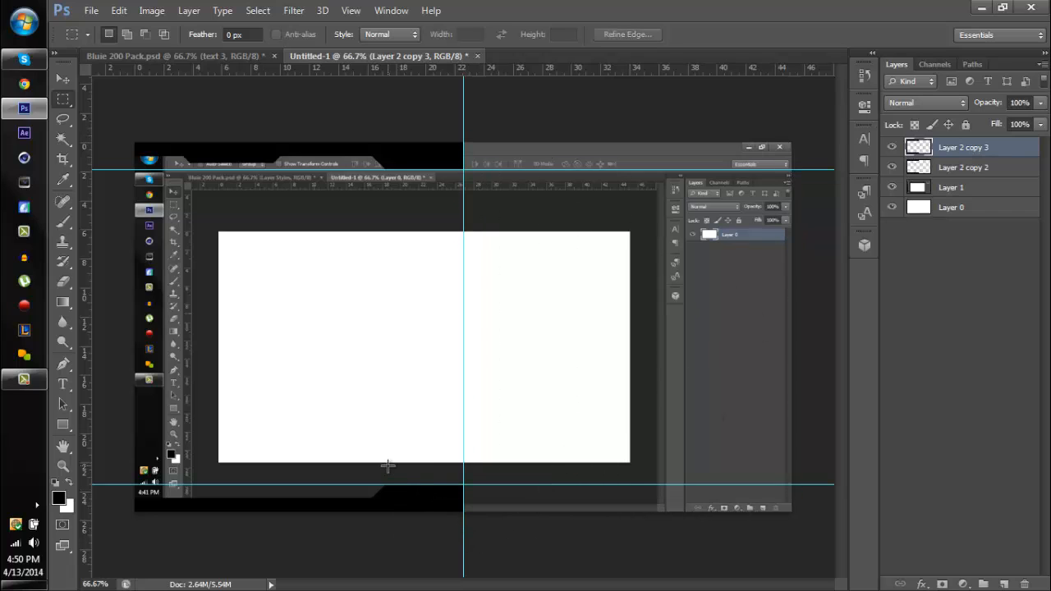
pyautogui.hotkey('ctrl', 't')
pyautogui.rightClick(375, 359)
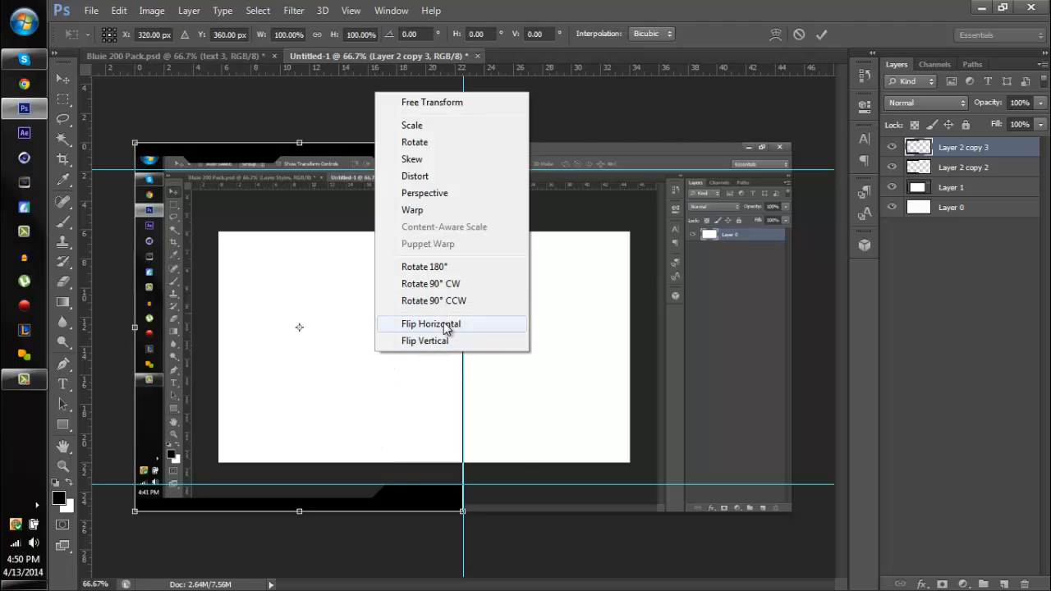
pyautogui.click(444, 326)
pyautogui.press('Return')
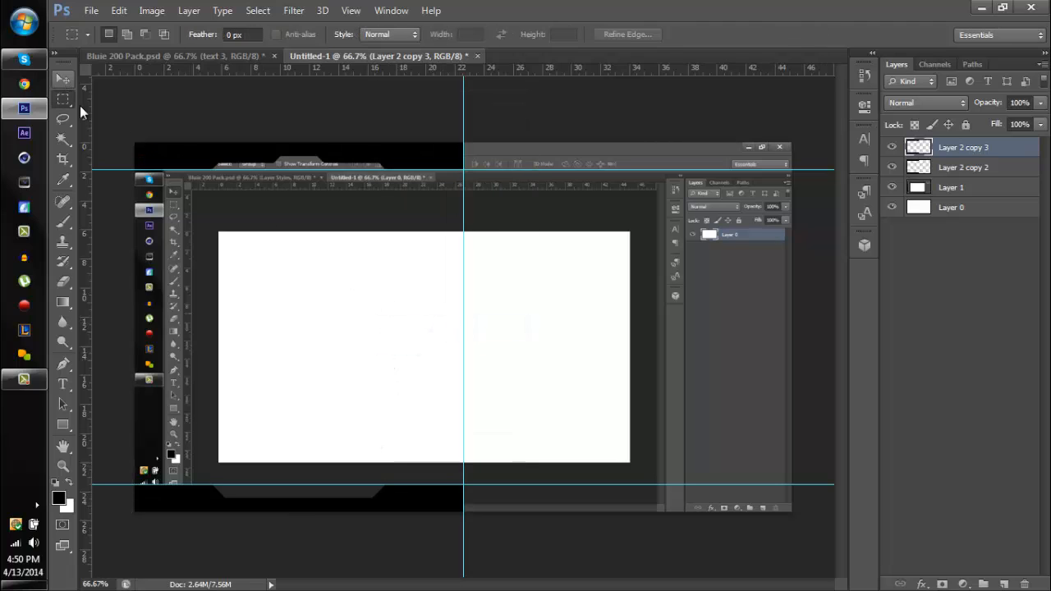
# - Move the flipped copy onto the canvas's right half, hide the guides, and merge it with the left-half layer
pyautogui.press('v')
pyautogui.moveTo(432, 283); pyautogui.dragTo(699, 260)
pyautogui.hotkey('ctrl', 'h')
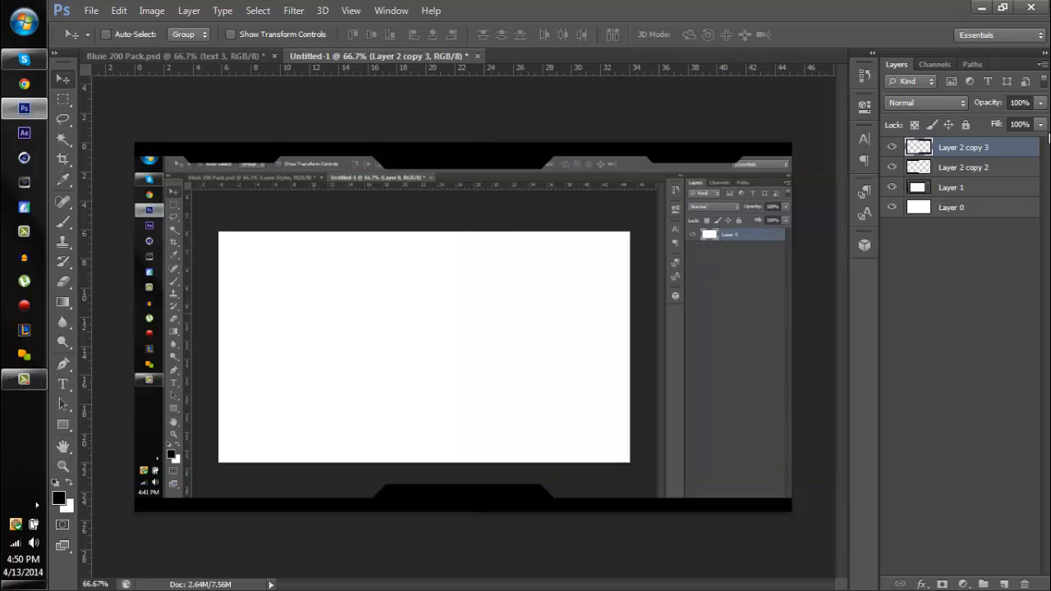
pyautogui.keyDown('shift'); pyautogui.click(991, 169); pyautogui.keyUp('shift')
pyautogui.hotkey('ctrl', 'e')
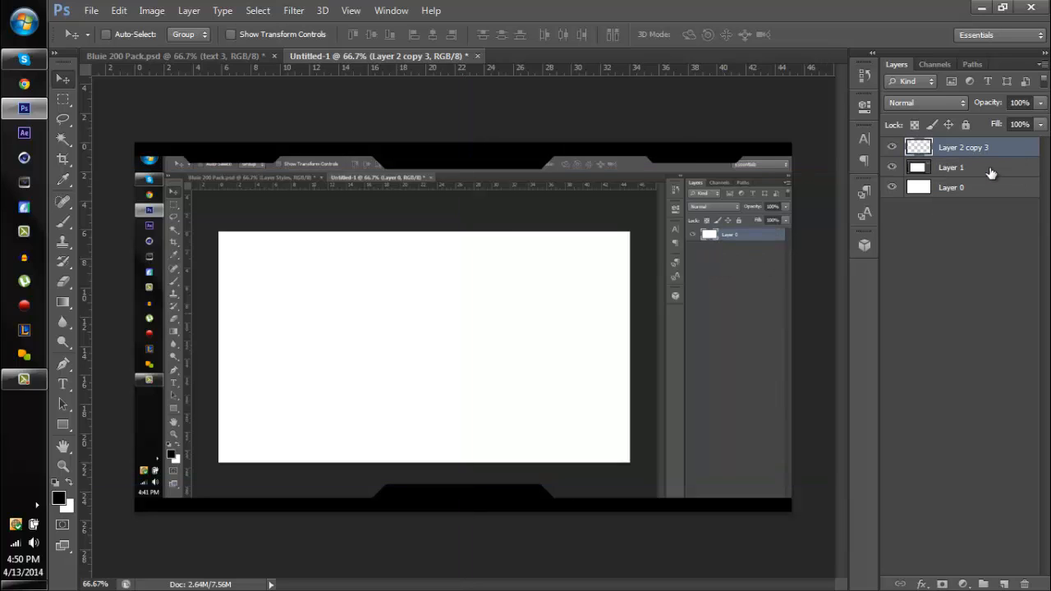
# - Create a new layer and load the merged header and footer shape's outline as a selection
pyautogui.hotkey('ctrl', 'shift', 'n')
pyautogui.press('Return')
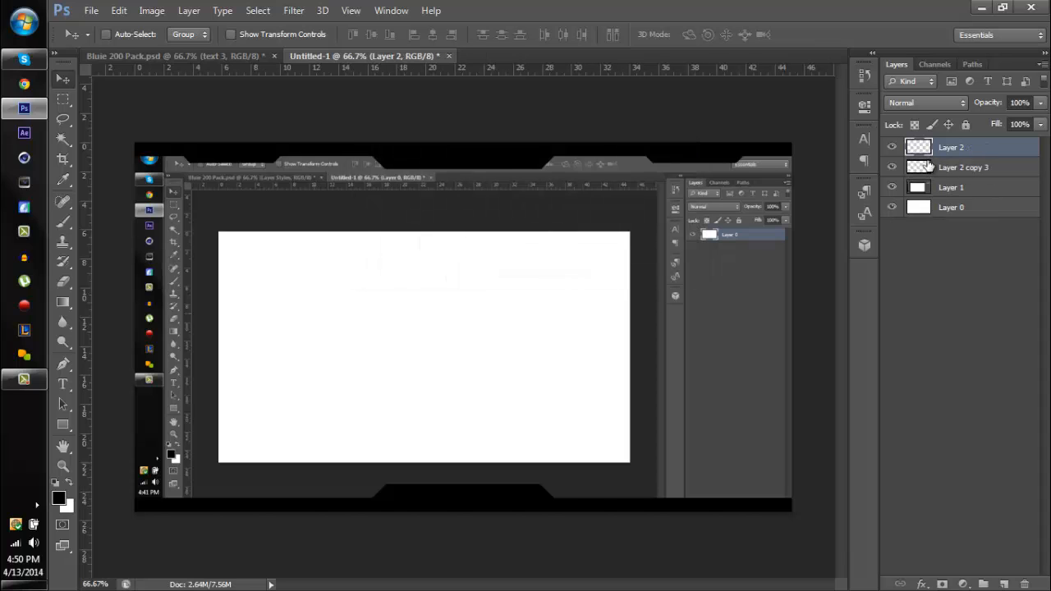
pyautogui.keyDown('ctrl'); pyautogui.click(928, 167); pyautogui.keyUp('ctrl')
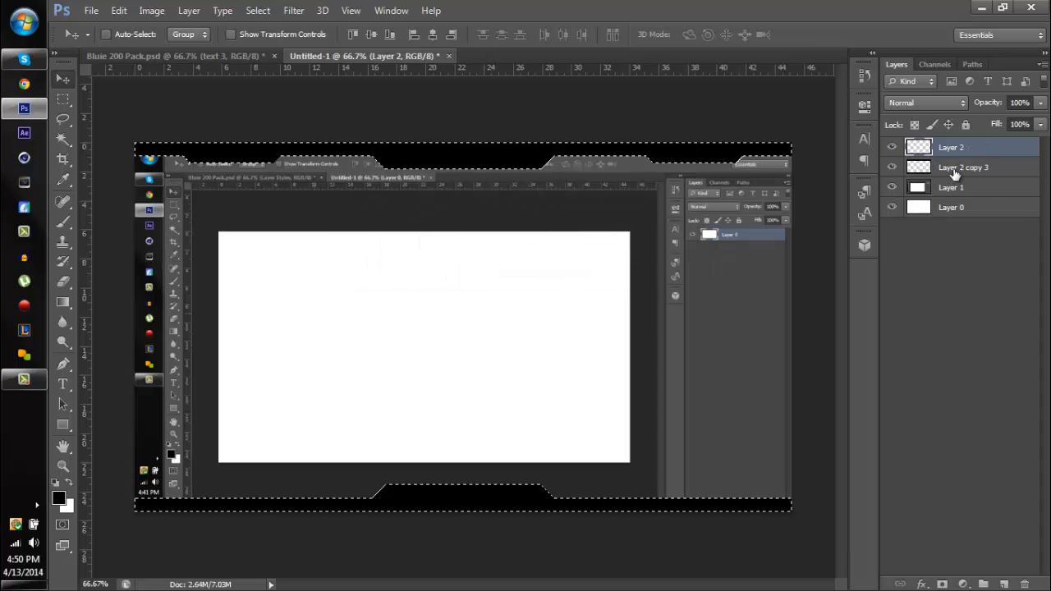
# - Expand the selection, fill it with white on the new layer, and deselect
pyautogui.click(294, 10)
pyautogui.moveTo(234, 7)
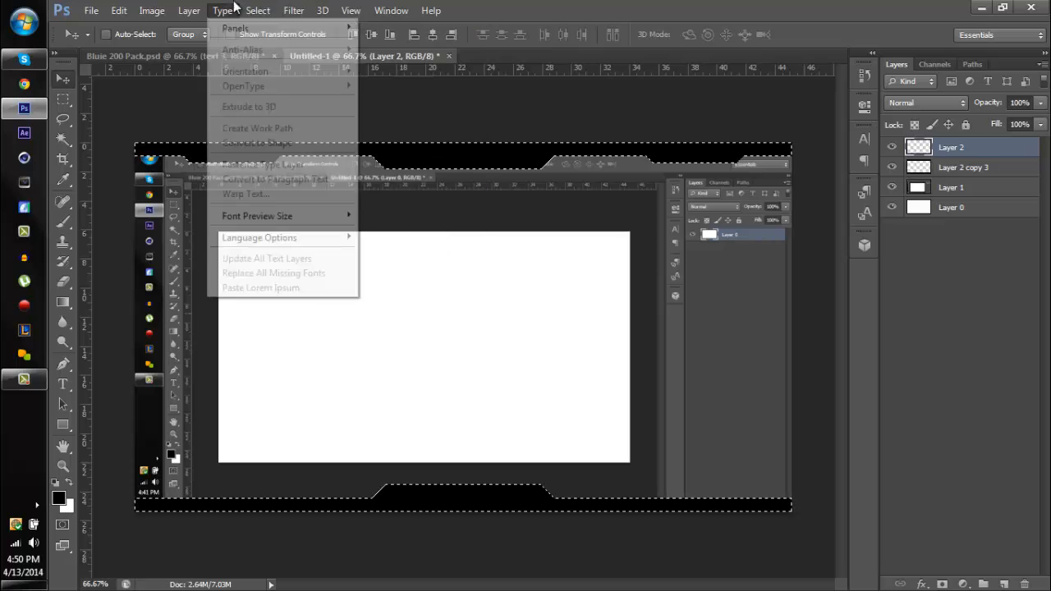
pyautogui.moveTo(353, 180)
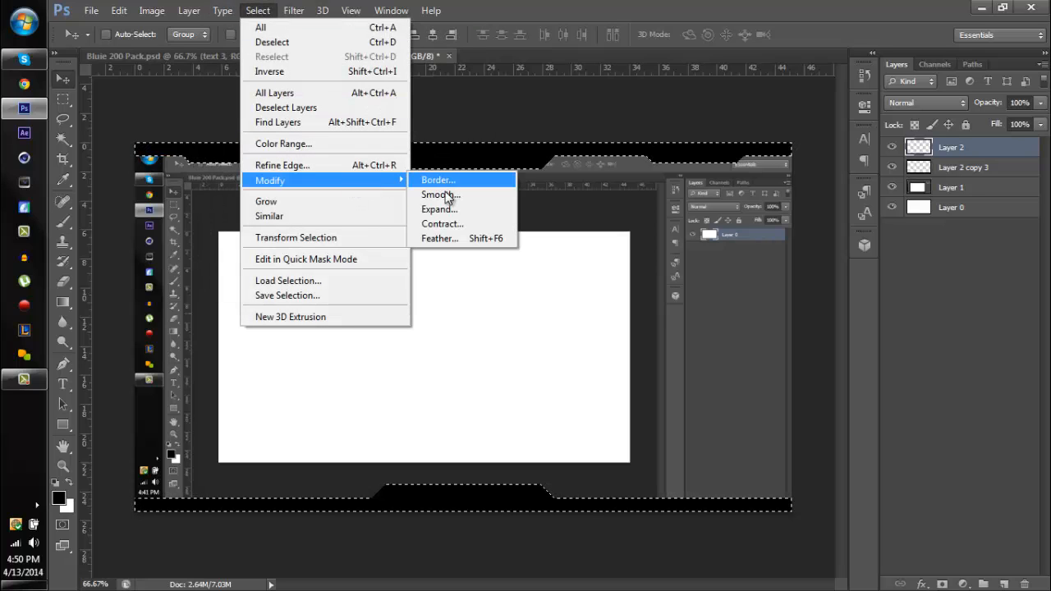
pyautogui.click(439, 209)
pyautogui.press('Return')
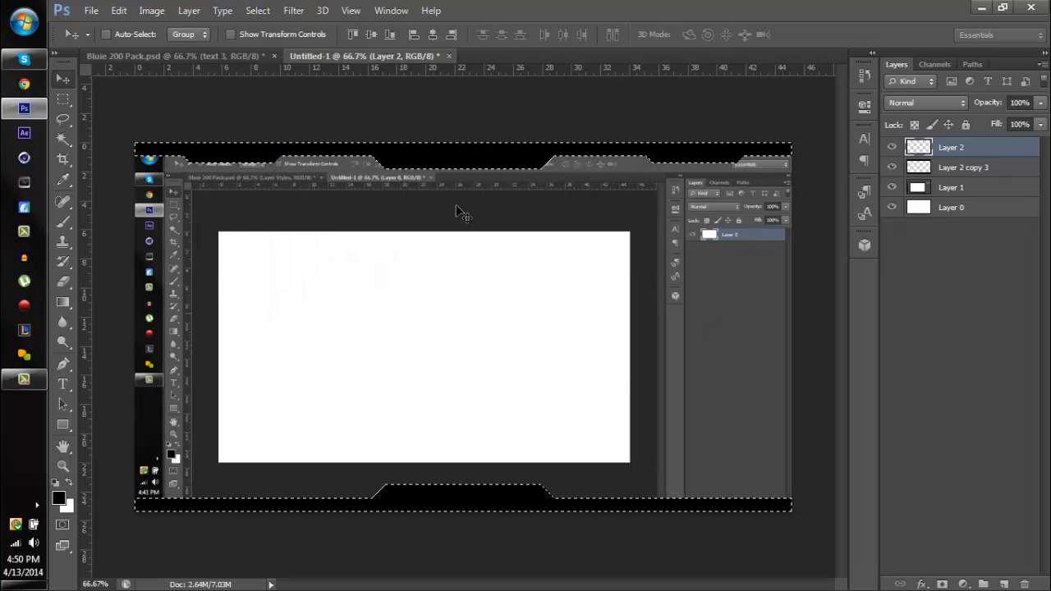
pyautogui.hotkey('ctrl', 'BackSpace')
pyautogui.hotkey('ctrl', 'd')
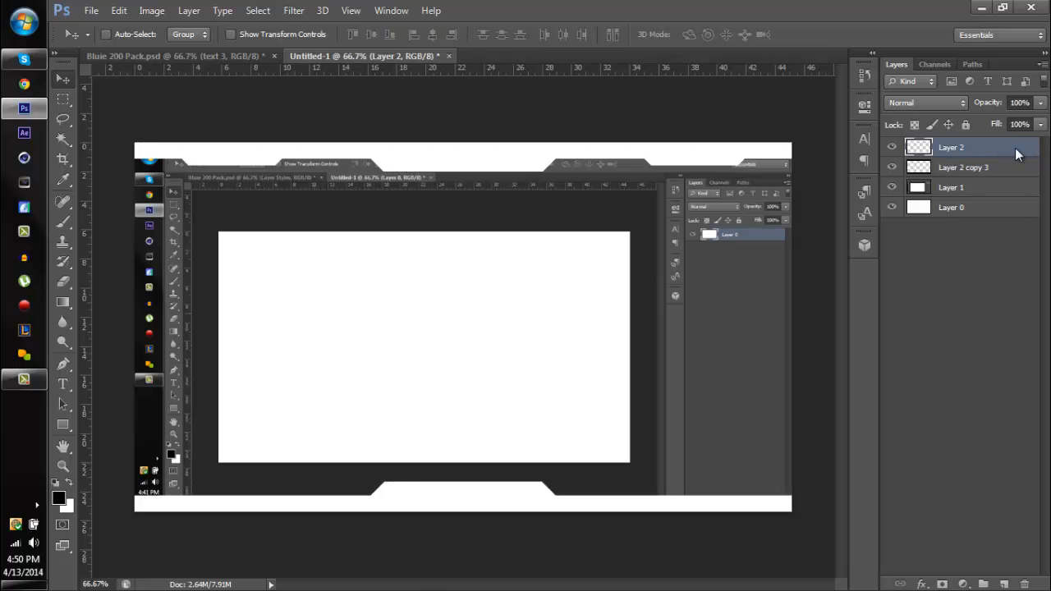
# - Paste the copied text 3 layer style onto the white layer and move that layer beneath the black frame layer
pyautogui.rightClick(1016, 155)
pyautogui.click(777, 348)
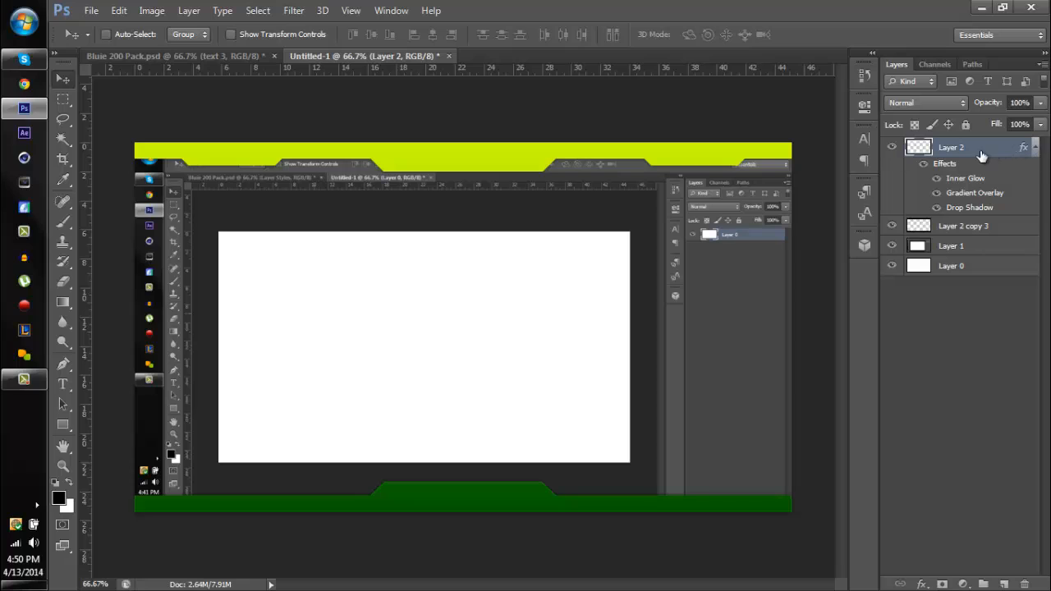
pyautogui.moveTo(968, 151); pyautogui.dragTo(966, 231)
pyautogui.click(1036, 169)
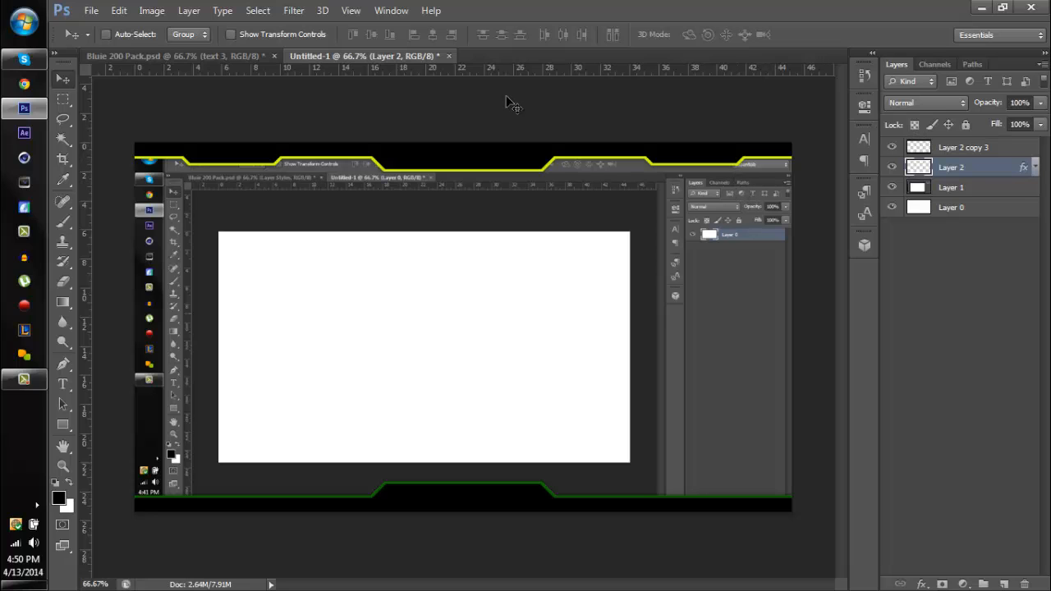
# - Switch to Bluie 200 Pack.psd, show the text 1 and text 2 layers, and copy the text 1 layer style
pyautogui.click(212, 58)
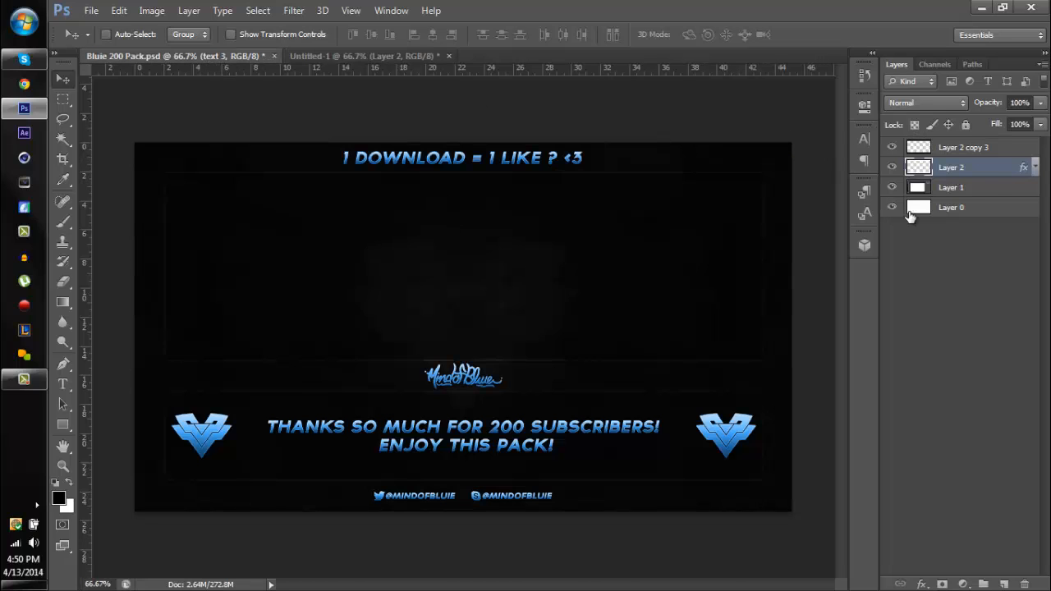
pyautogui.moveTo(892, 275); pyautogui.dragTo(892, 293)
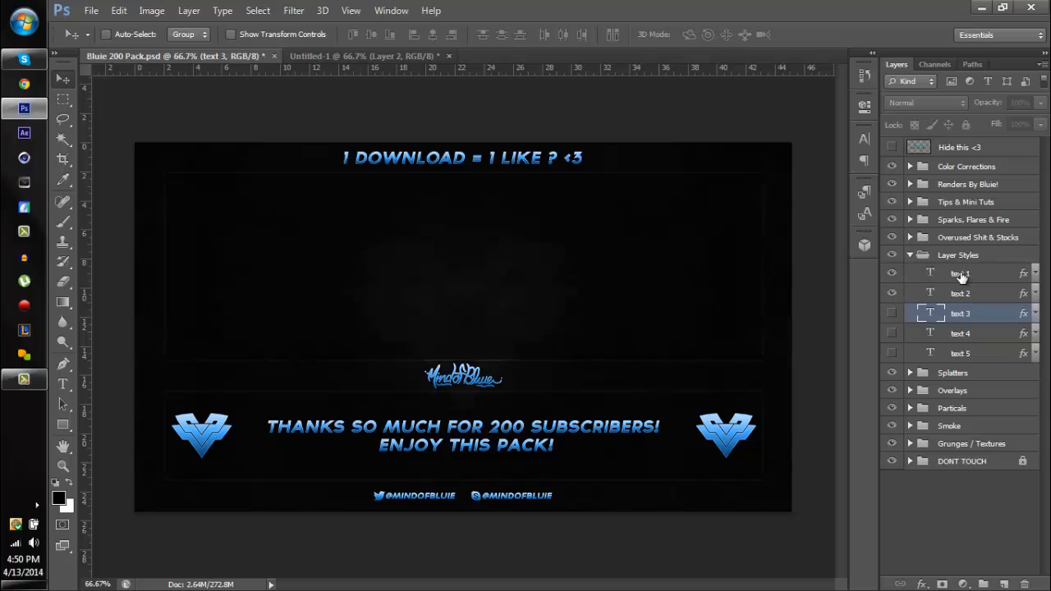
pyautogui.click(973, 278)
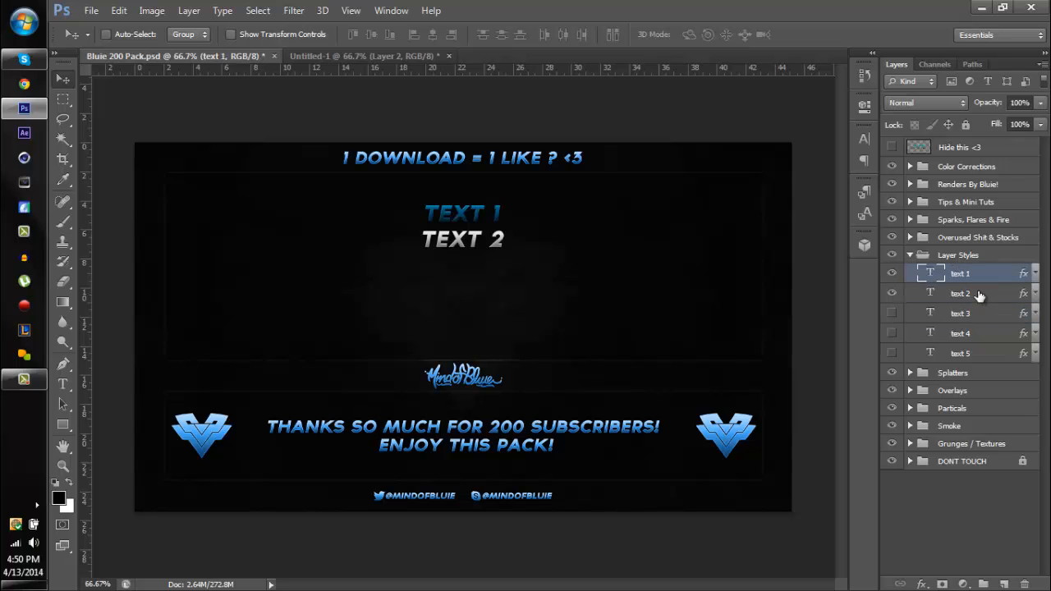
pyautogui.rightClick(978, 273)
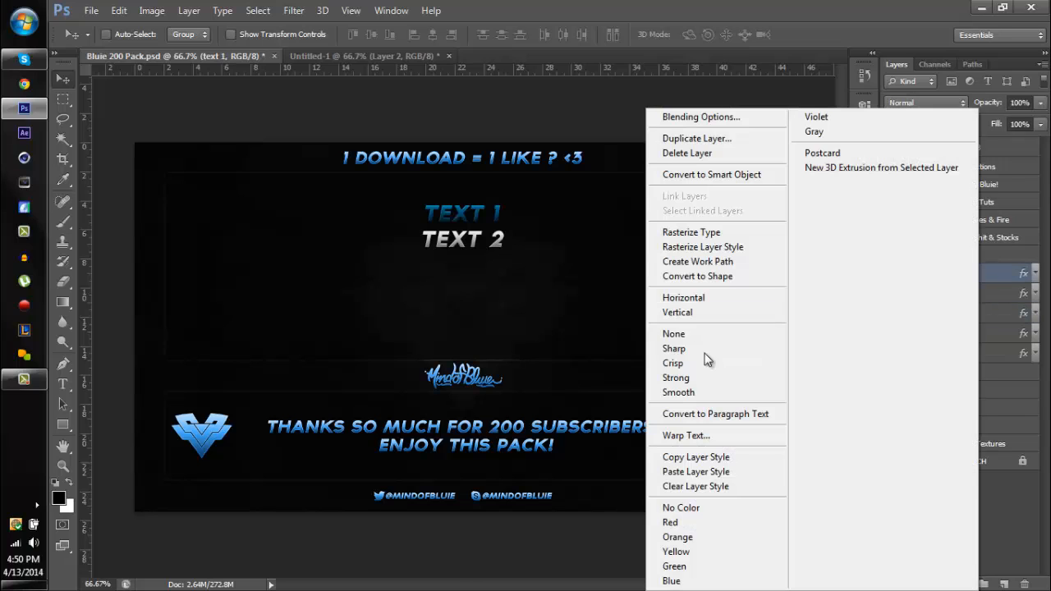
pyautogui.click(706, 457)
# - Paste the copied text 1 style onto the black frame layer, Layer 2 copy 3, in Untitled-1 and collapse its effects list
pyautogui.click(335, 55)
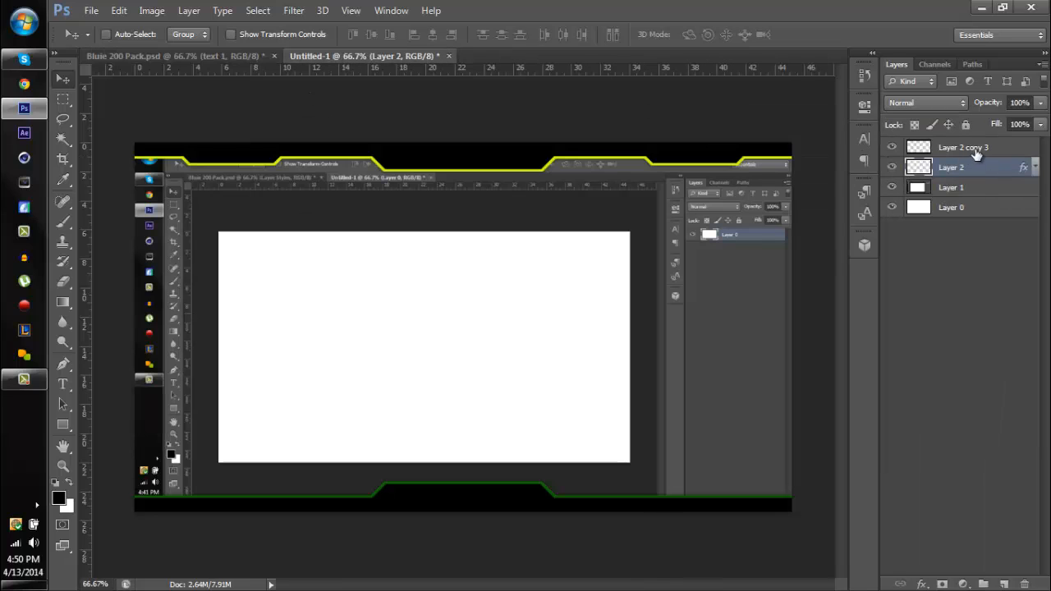
pyautogui.click(976, 150)
pyautogui.rightClick(976, 149)
pyautogui.click(707, 355)
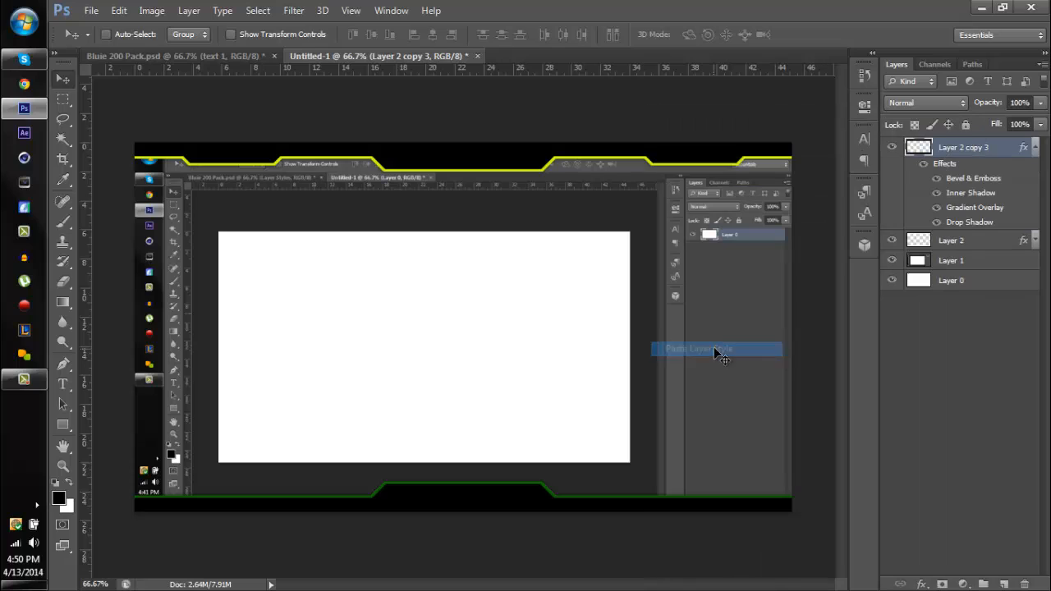
pyautogui.click(1037, 150)
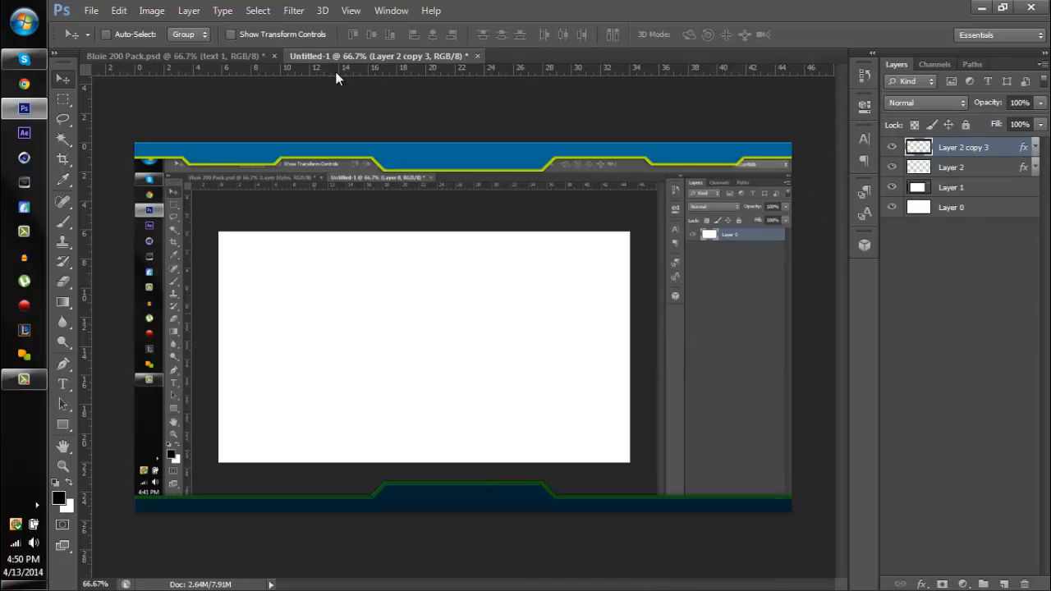
# - Copy the text 2 layer style from Bluie 200 Pack.psd and paste it onto the outline layer, Layer 2, in Untitled-1
pyautogui.click(256, 57)
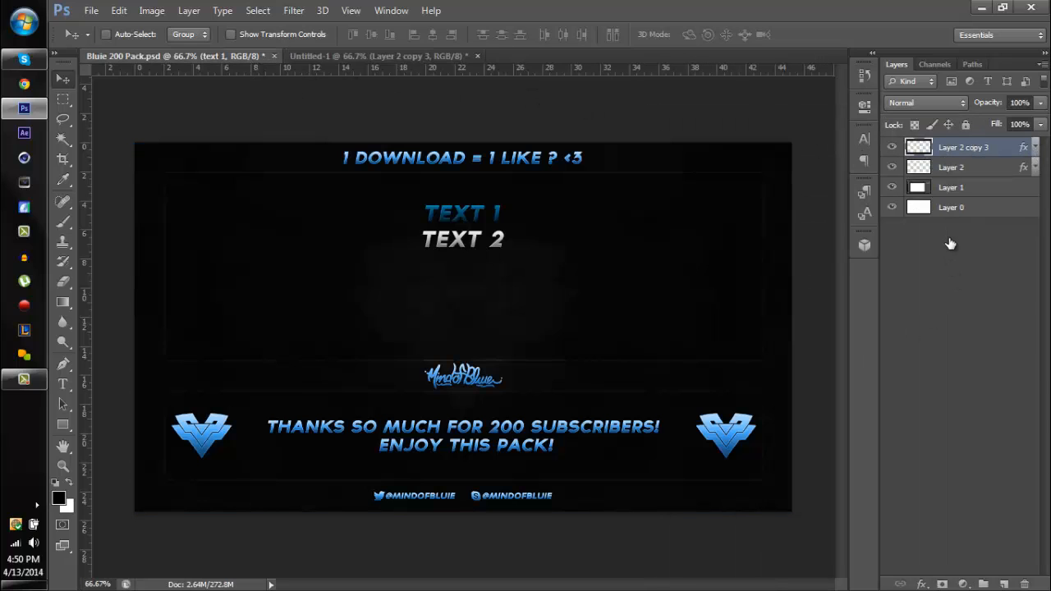
pyautogui.click(960, 293)
pyautogui.rightClick(960, 293)
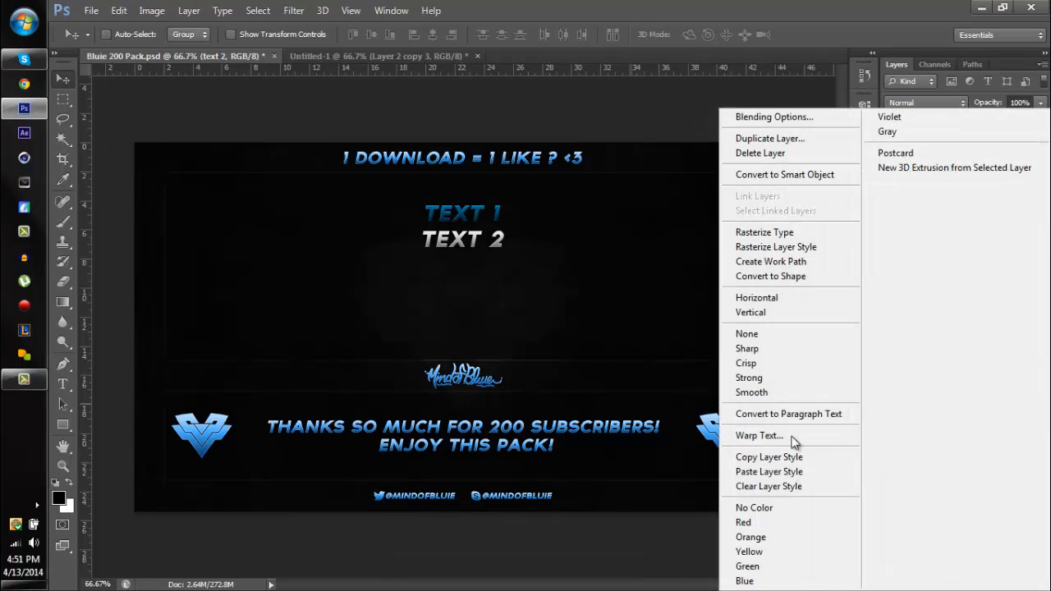
pyautogui.click(777, 457)
pyautogui.click(378, 55)
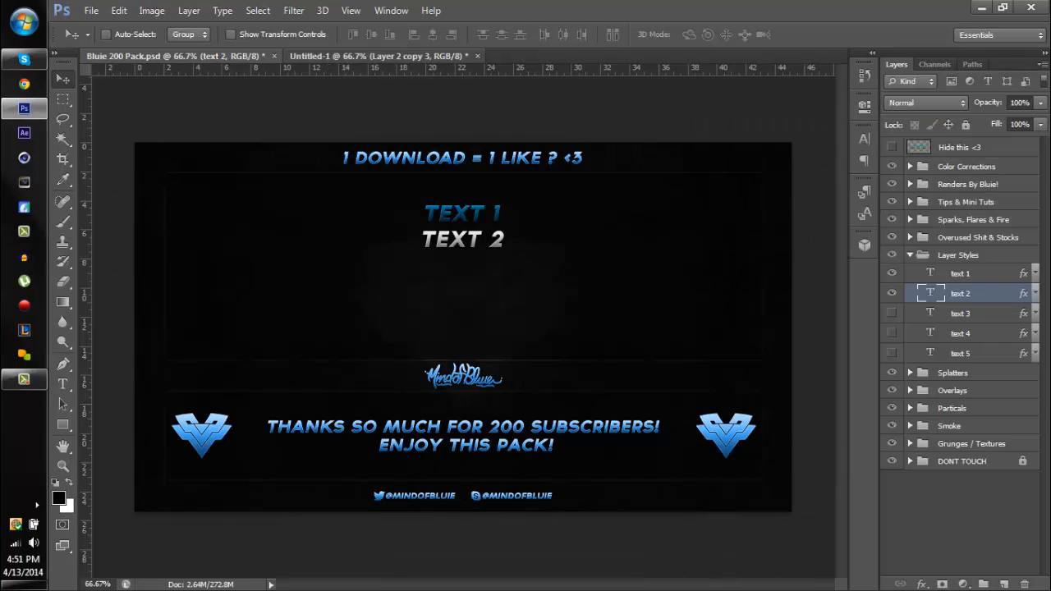
pyautogui.rightClick(996, 166)
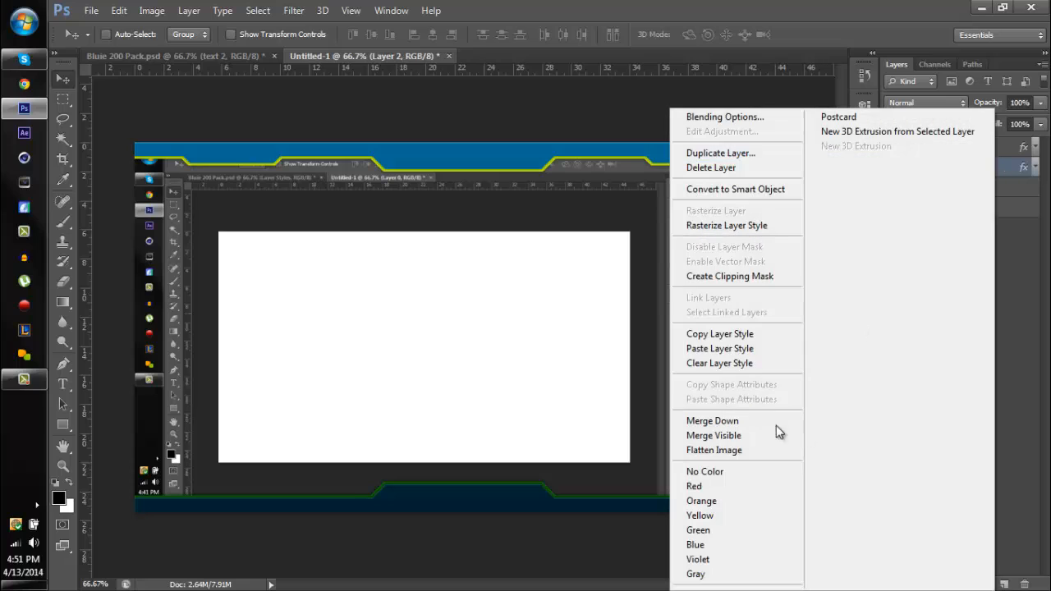
pyautogui.click(741, 350)
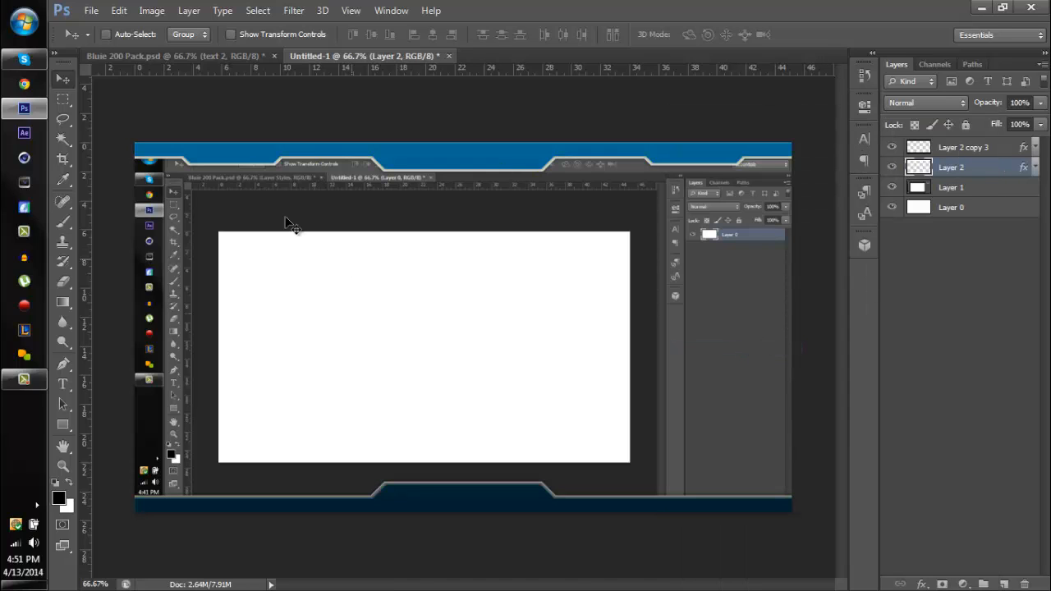
# - Add the text Bluie on the header in 50 pt TYPOGRAPH PRO and move its layer to the top of the stack
pyautogui.click(62, 384)
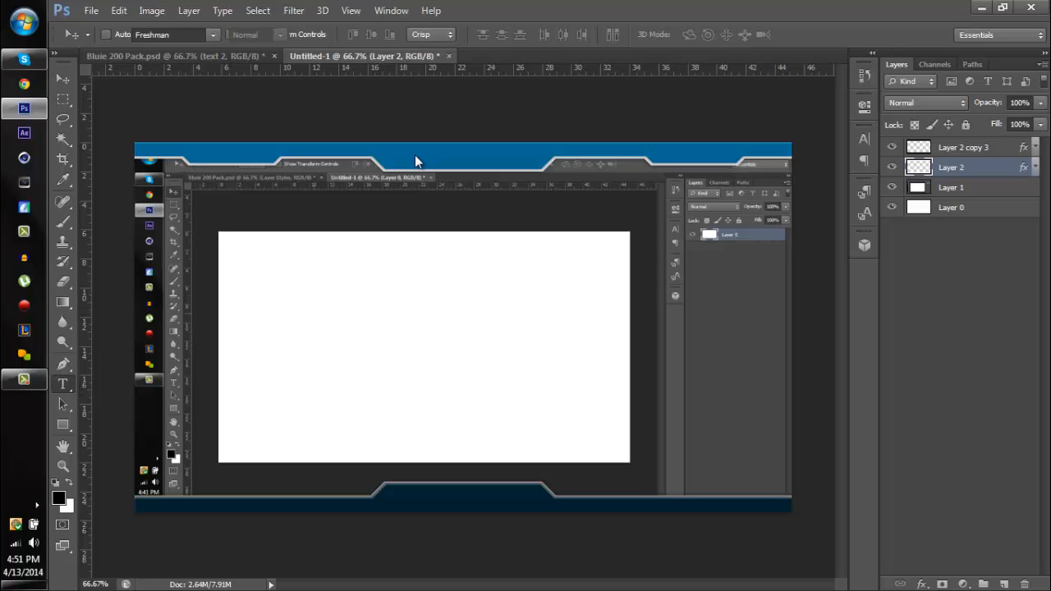
pyautogui.click(422, 146)
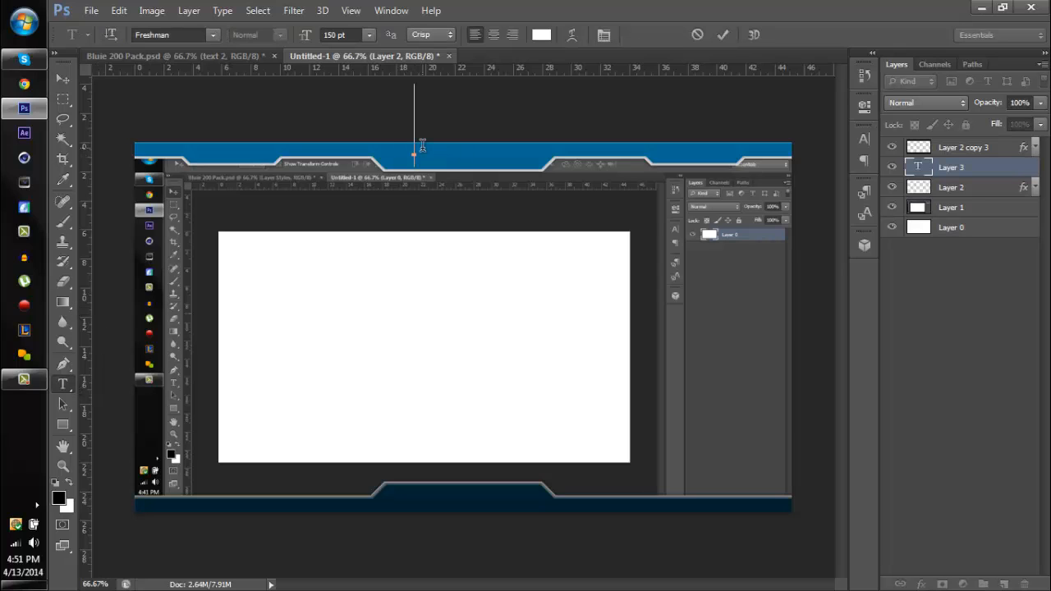
pyautogui.click(349, 34)
pyautogui.write('50')
pyautogui.press('Return')
pyautogui.click(175, 35)
pyautogui.write('TYPOGRAPH PRO')
pyautogui.press('Return')
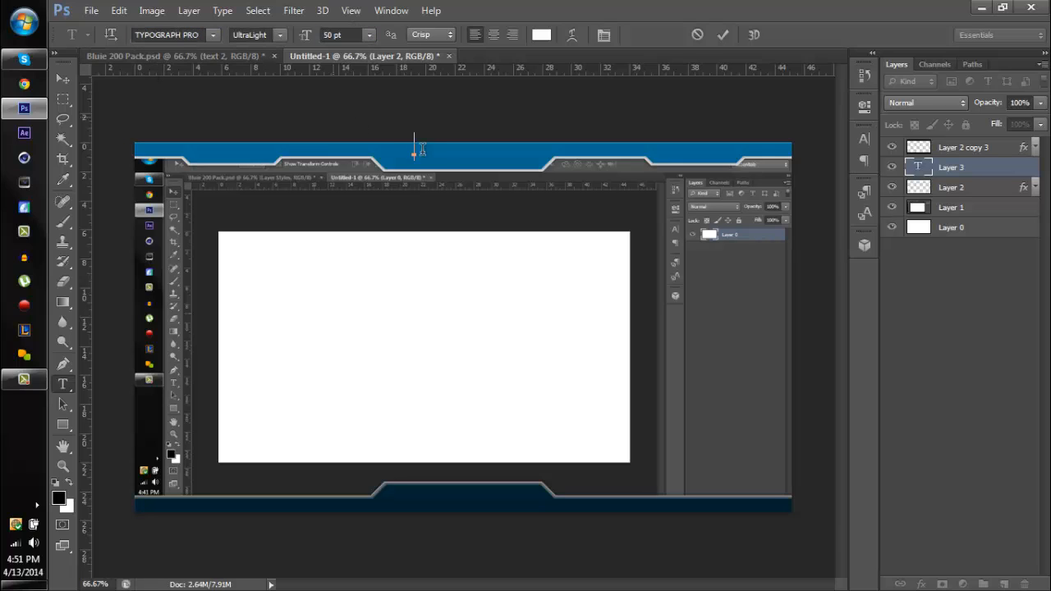
pyautogui.write('Text')
pyautogui.click(991, 147)
pyautogui.moveTo(959, 173); pyautogui.dragTo(955, 143)
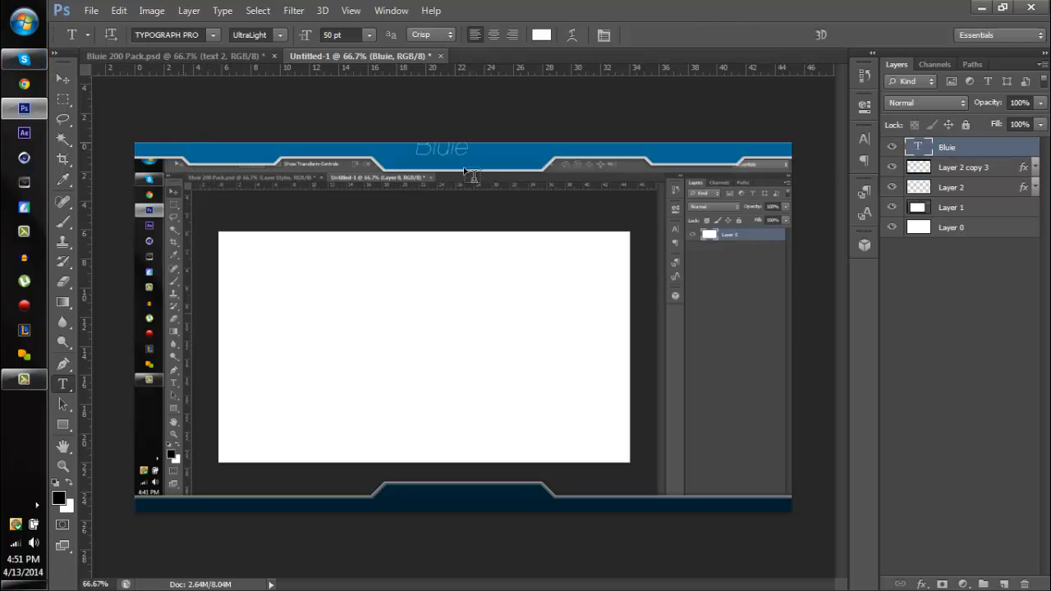
# - Set the Bluie text's font style to ExtraBold and move the text into the middle of the header's central tab
pyautogui.click(437, 151)
pyautogui.hotkey('ctrl', 'a')
pyautogui.click(280, 35)
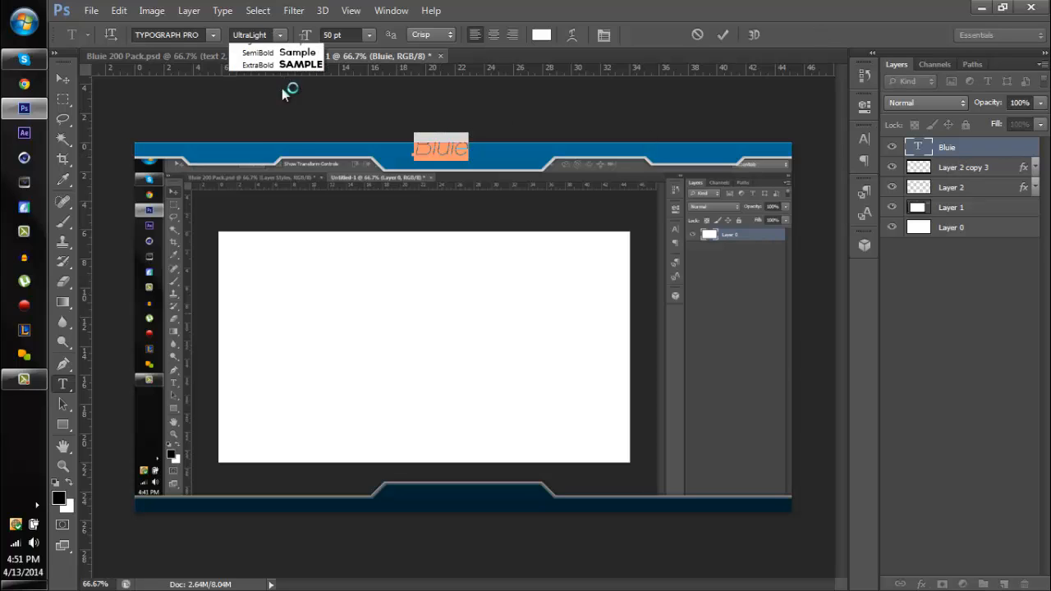
pyautogui.click(276, 88)
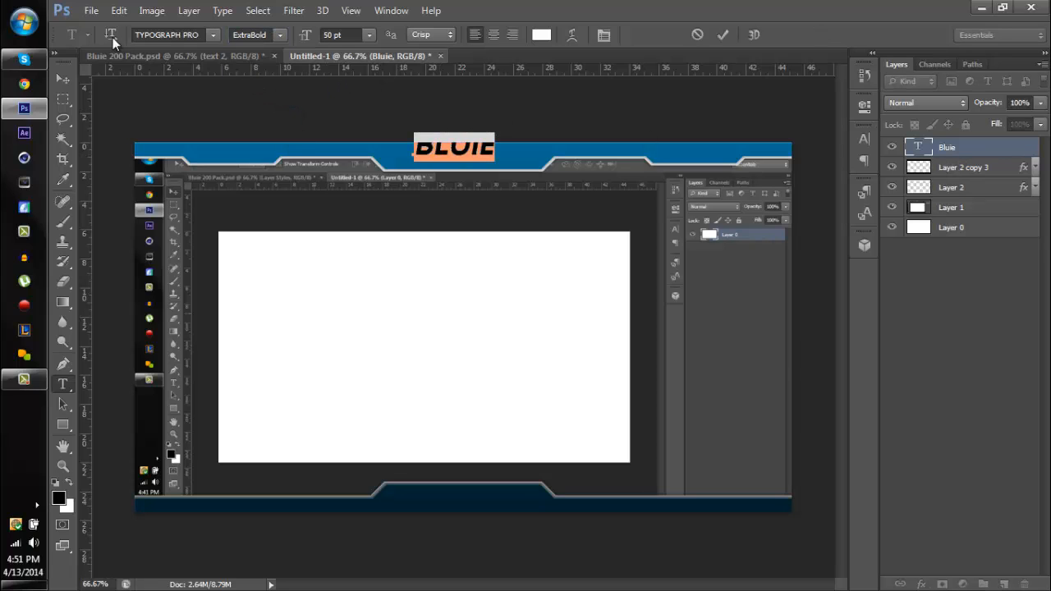
pyautogui.click(63, 76)
pyautogui.moveTo(470, 160); pyautogui.dragTo(472, 161)
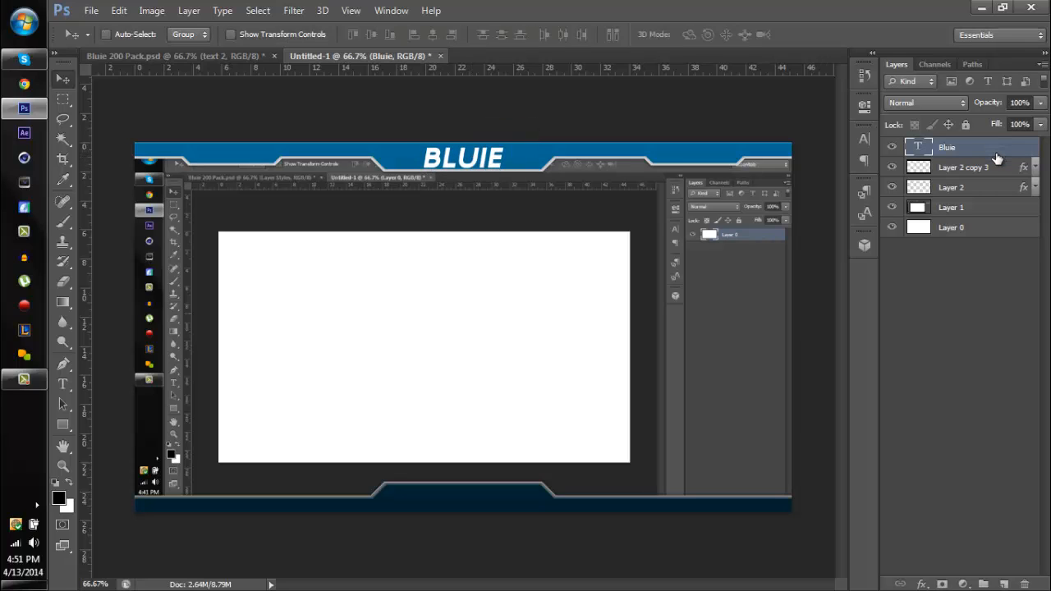
# - Paste the copied text 2 layer style onto the Bluie text layer
pyautogui.rightClick(800, 274)
pyautogui.click(748, 474)
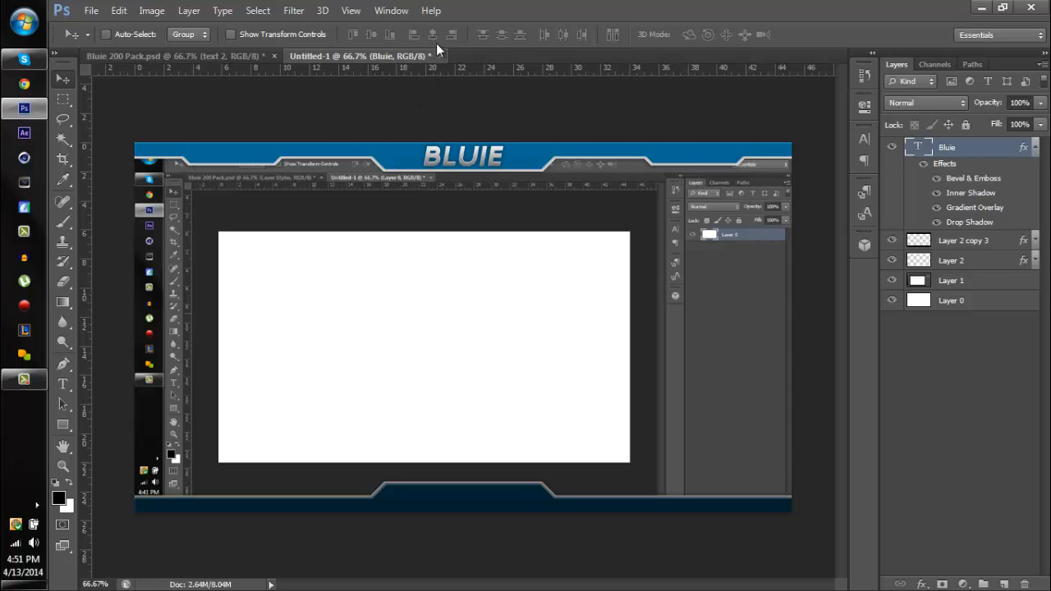
pyautogui.hotkey('ctrl', 'a')
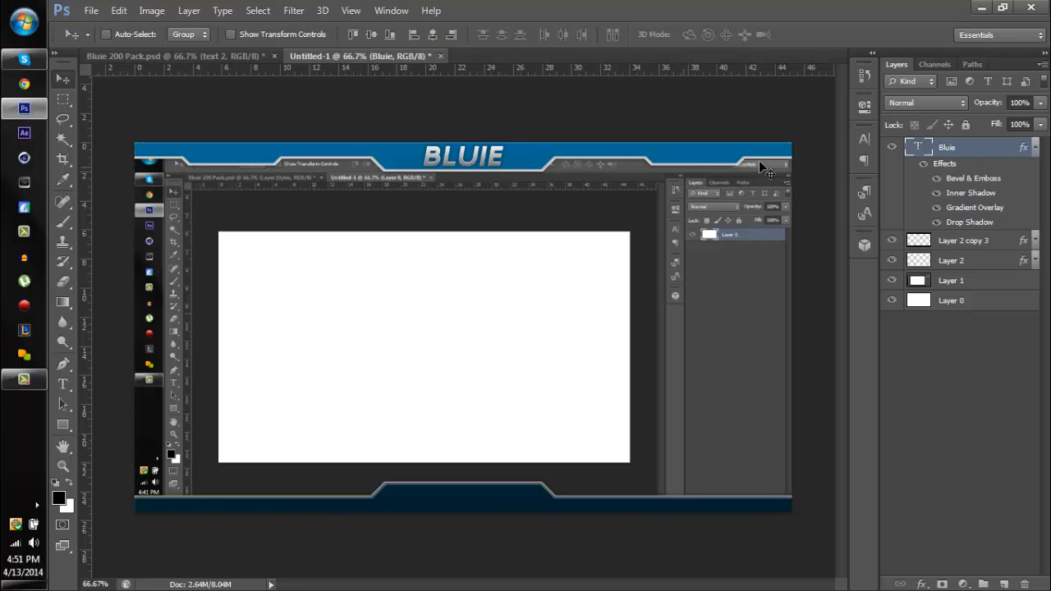